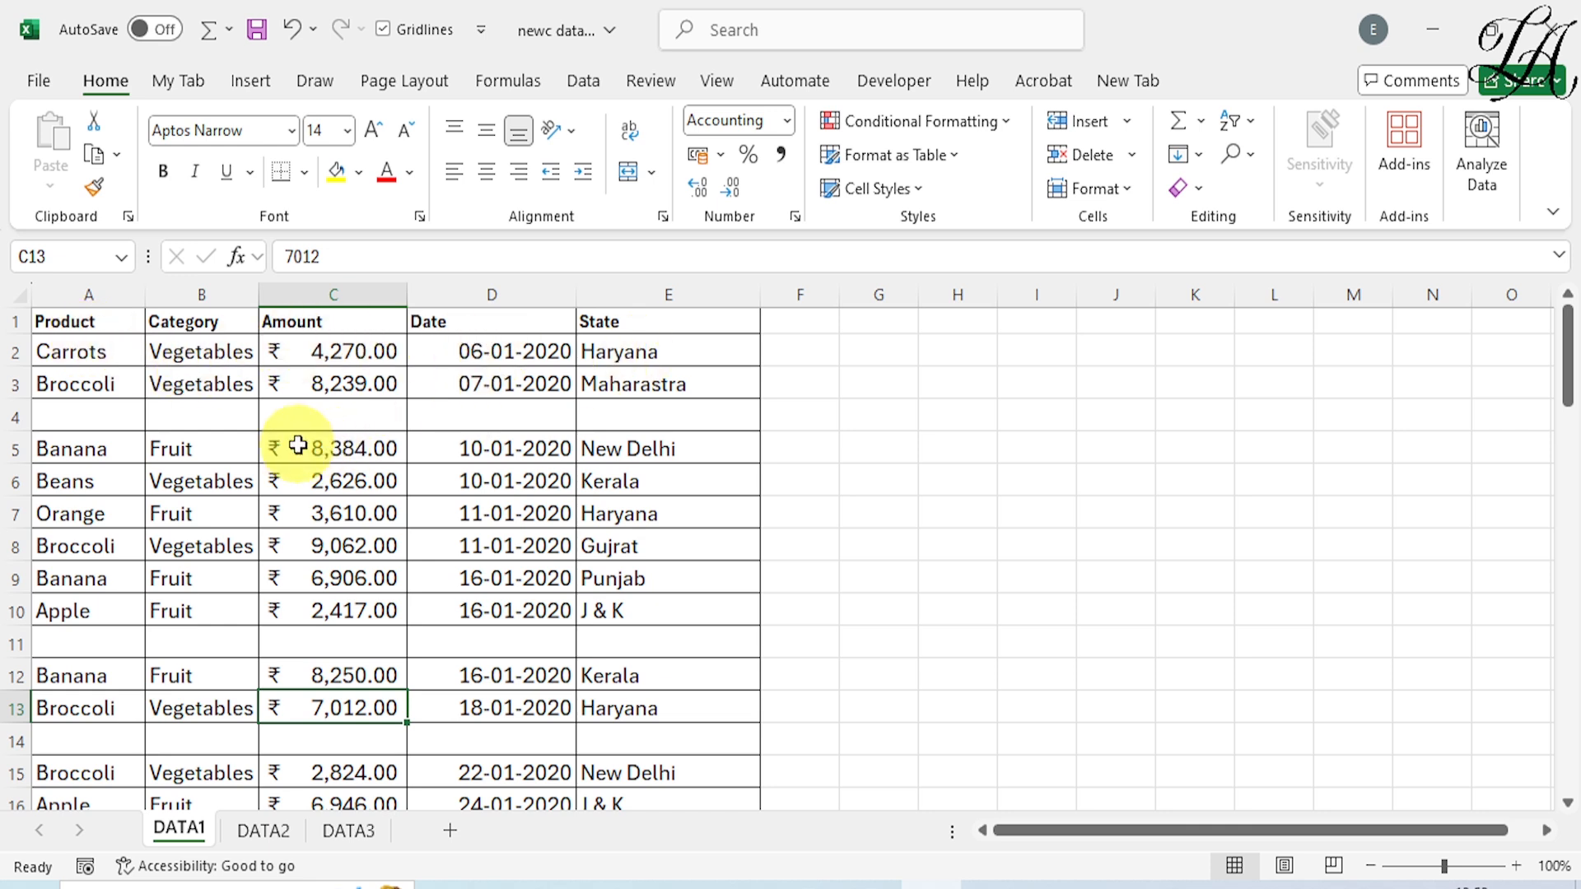
On DATA1, select the blank cells within A1:A70 using Go To Special and delete their entire sheet rows.
click(87, 416)
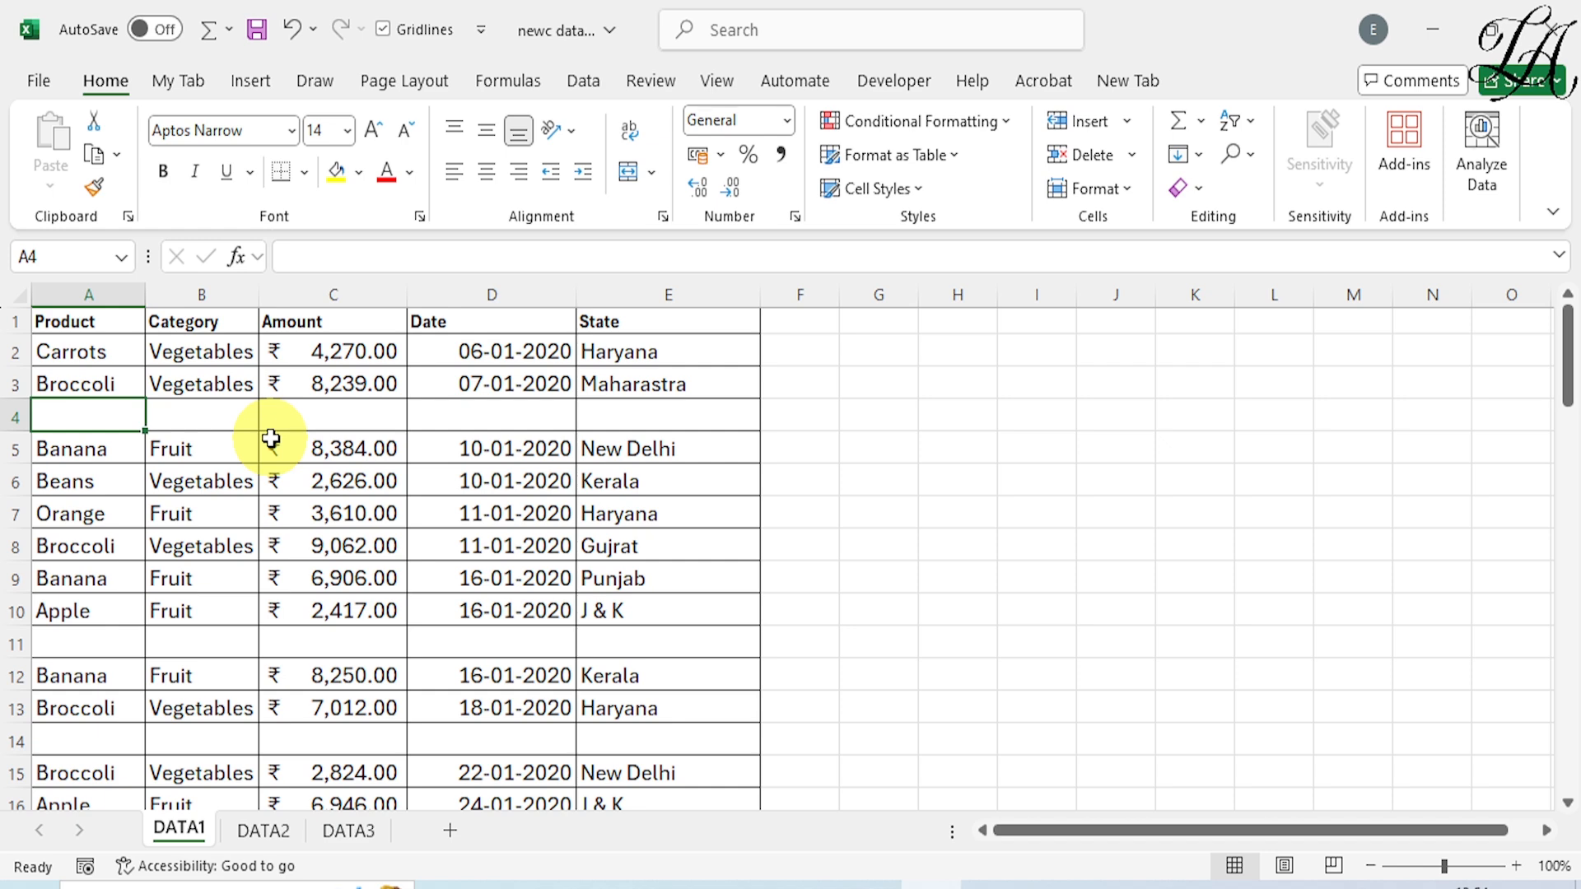
scroll(81, 577, down, 18)
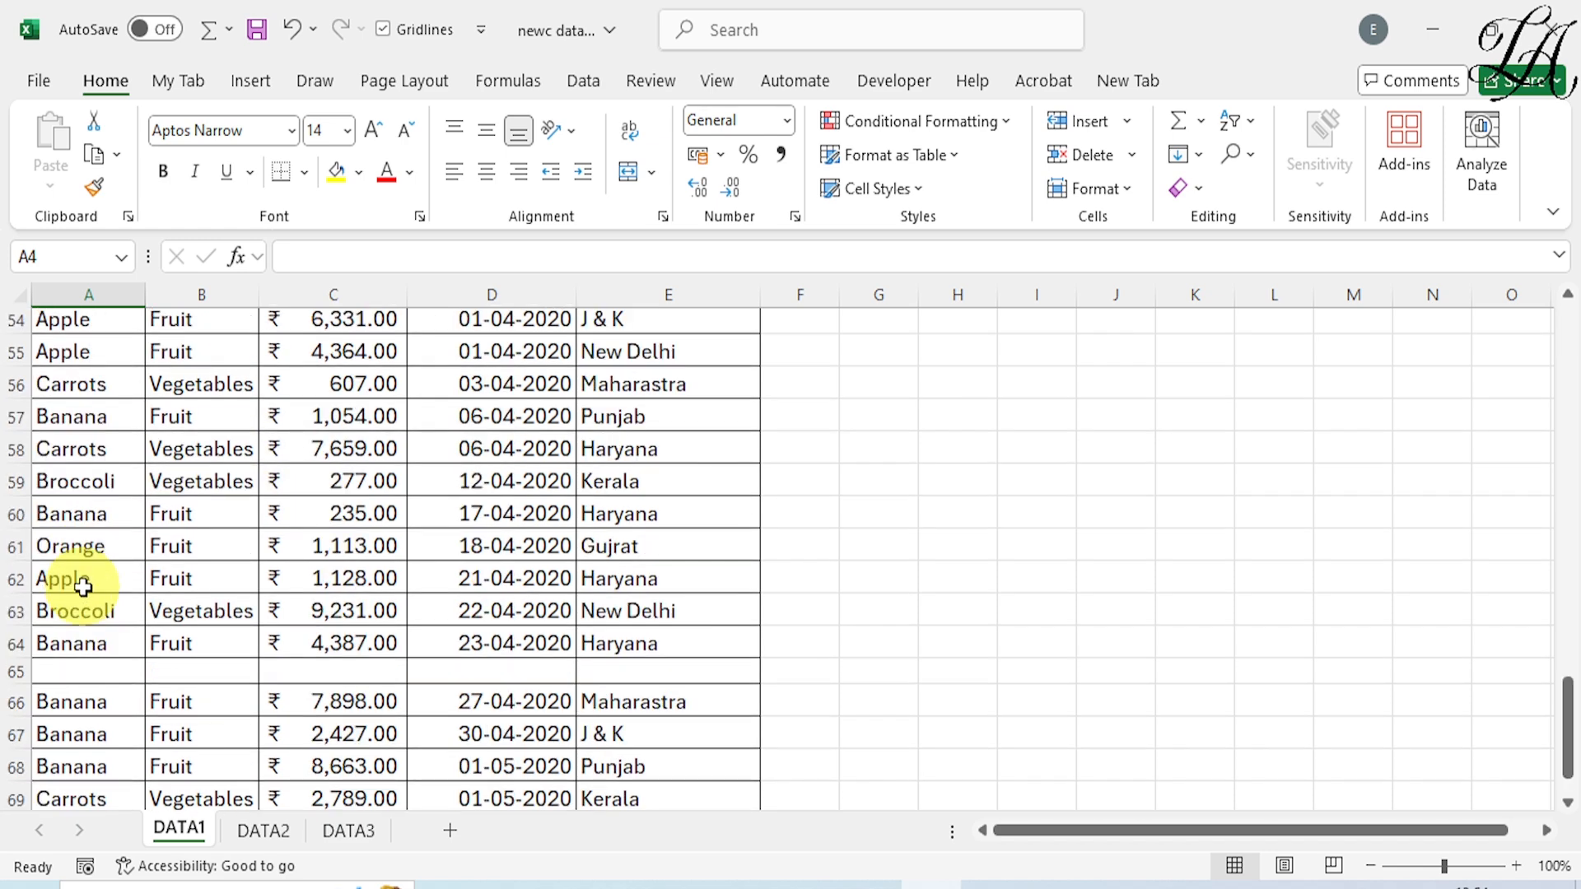
scroll(83, 587, down, 8)
scroll(78, 576, up, 4)
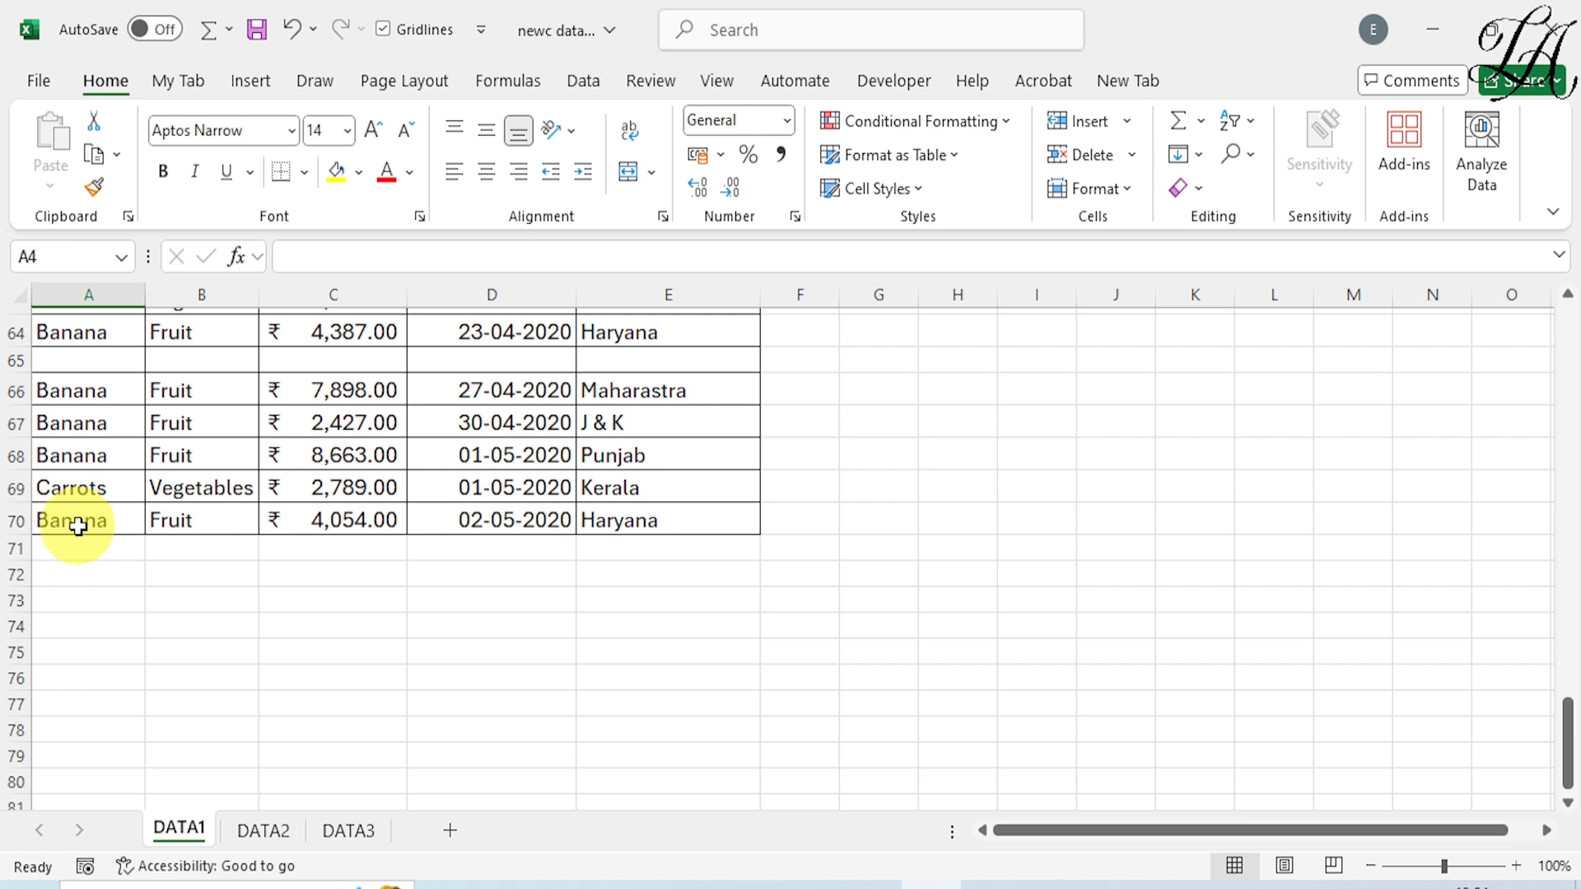
click(78, 527)
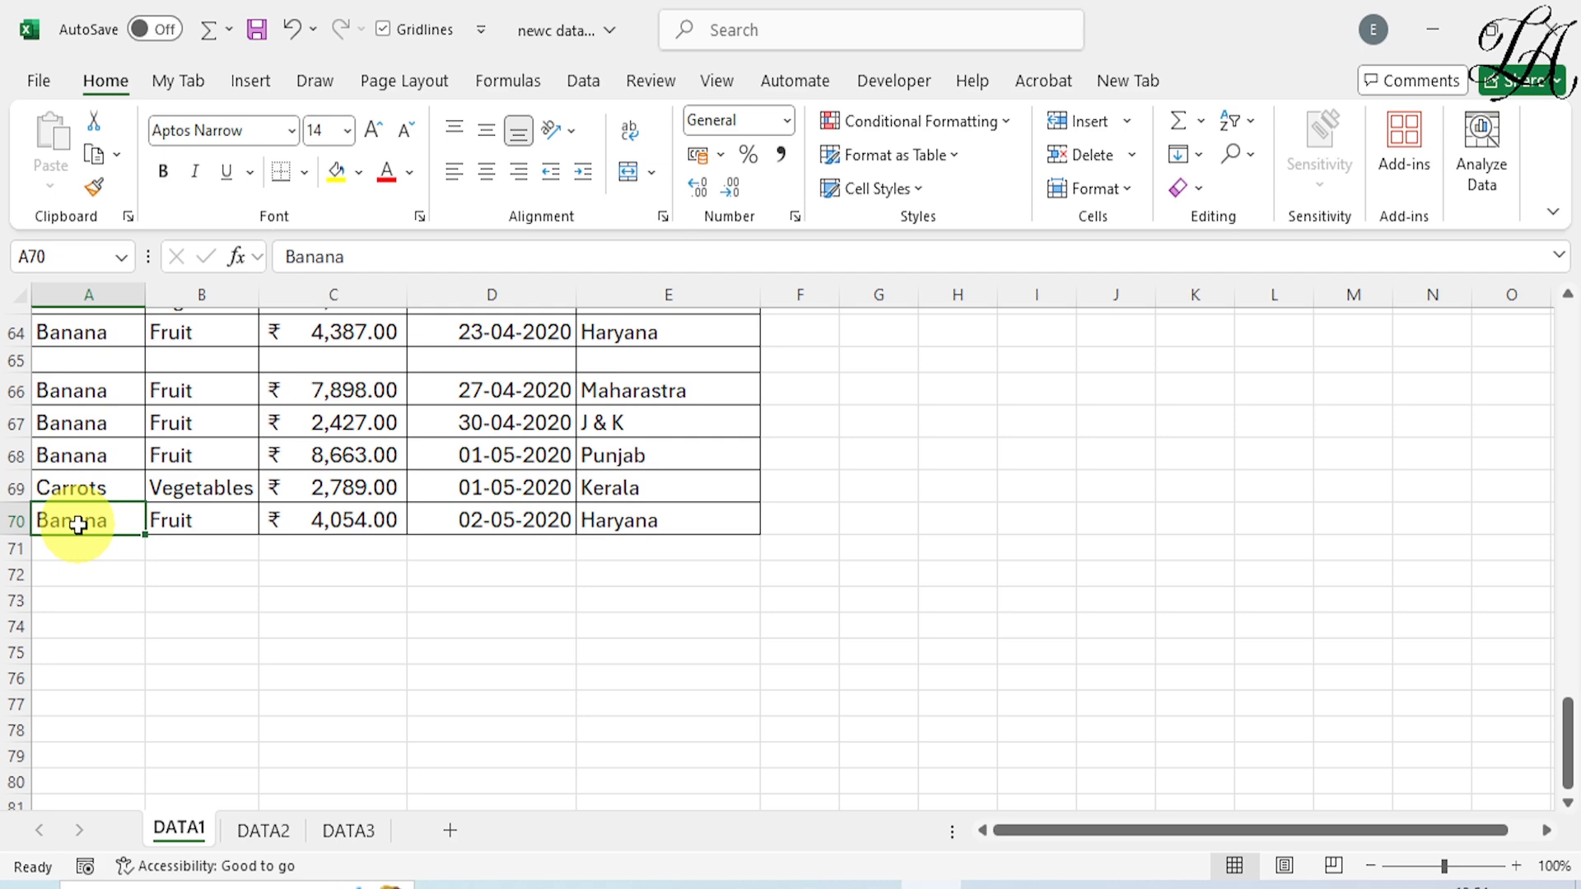
key(ctrl+shift+Home)
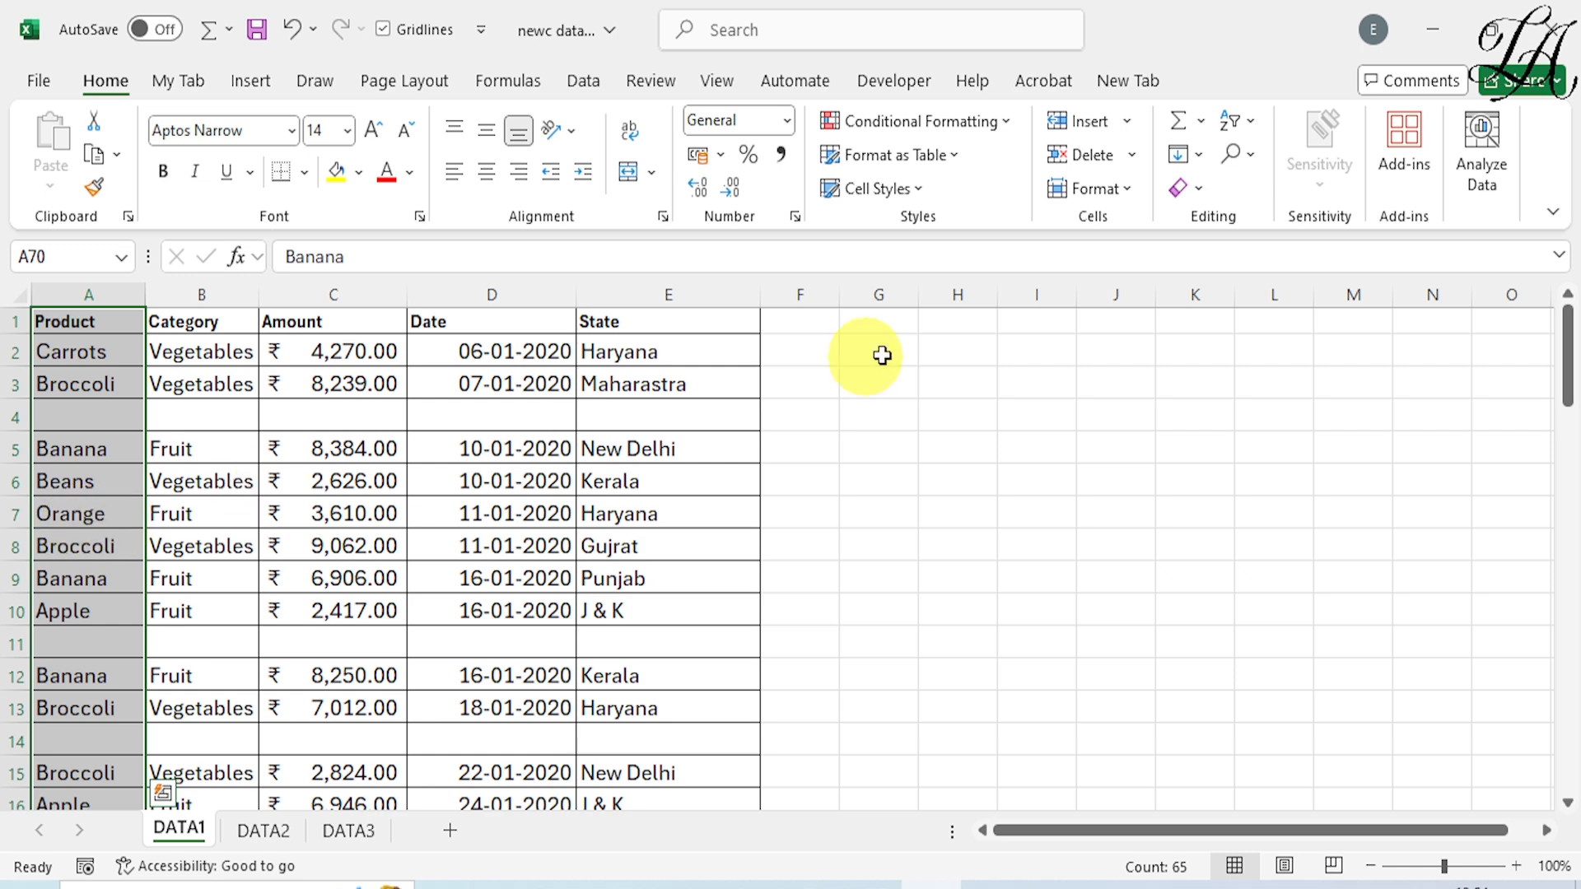
click(1257, 160)
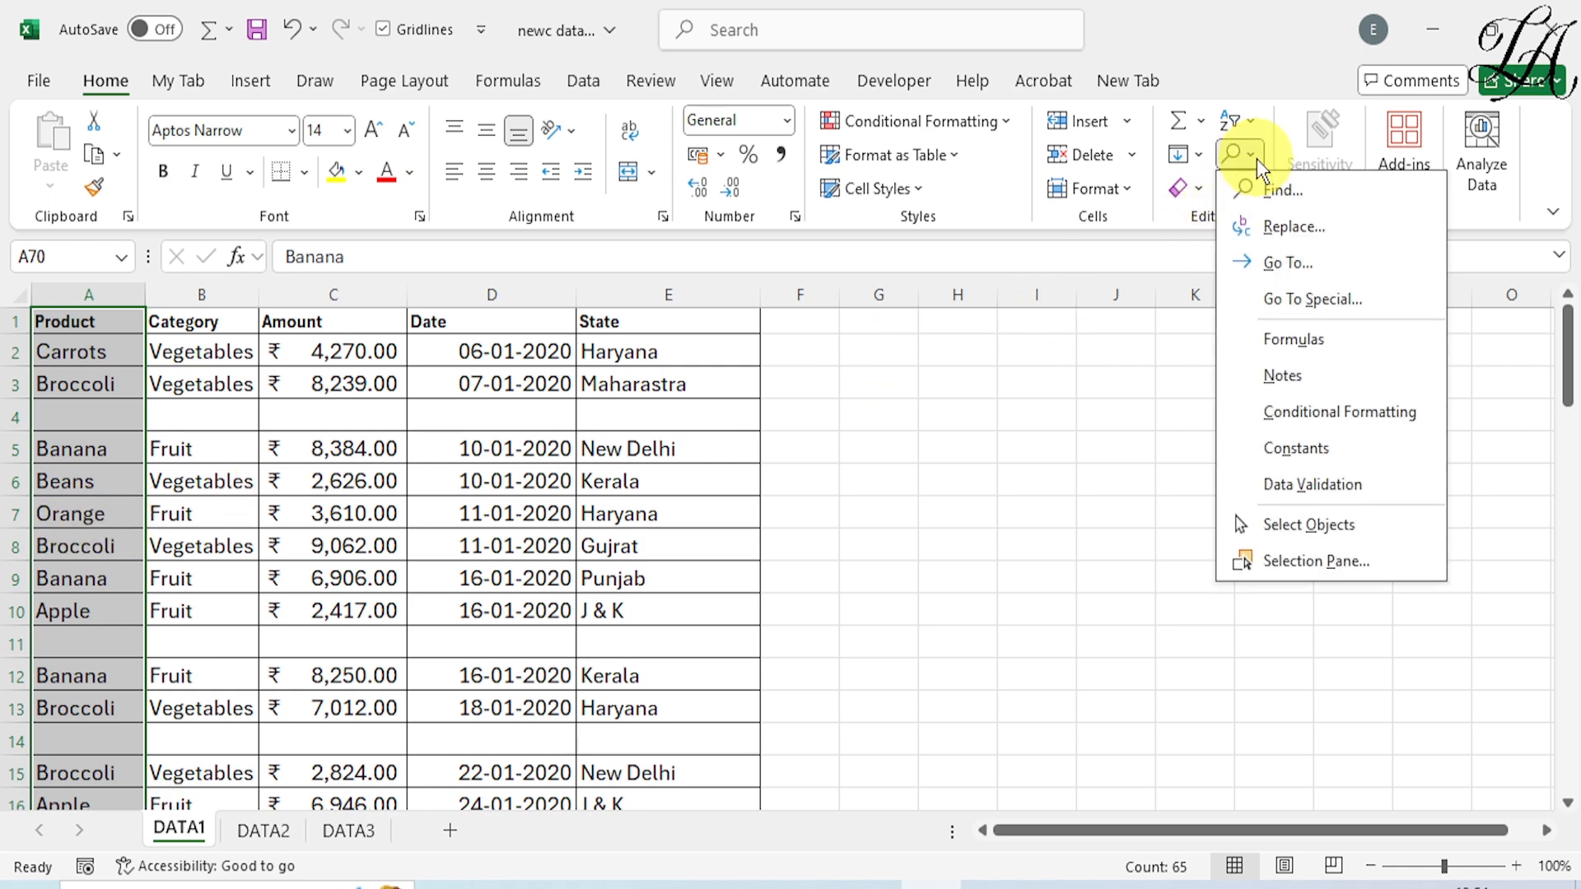
click(1298, 302)
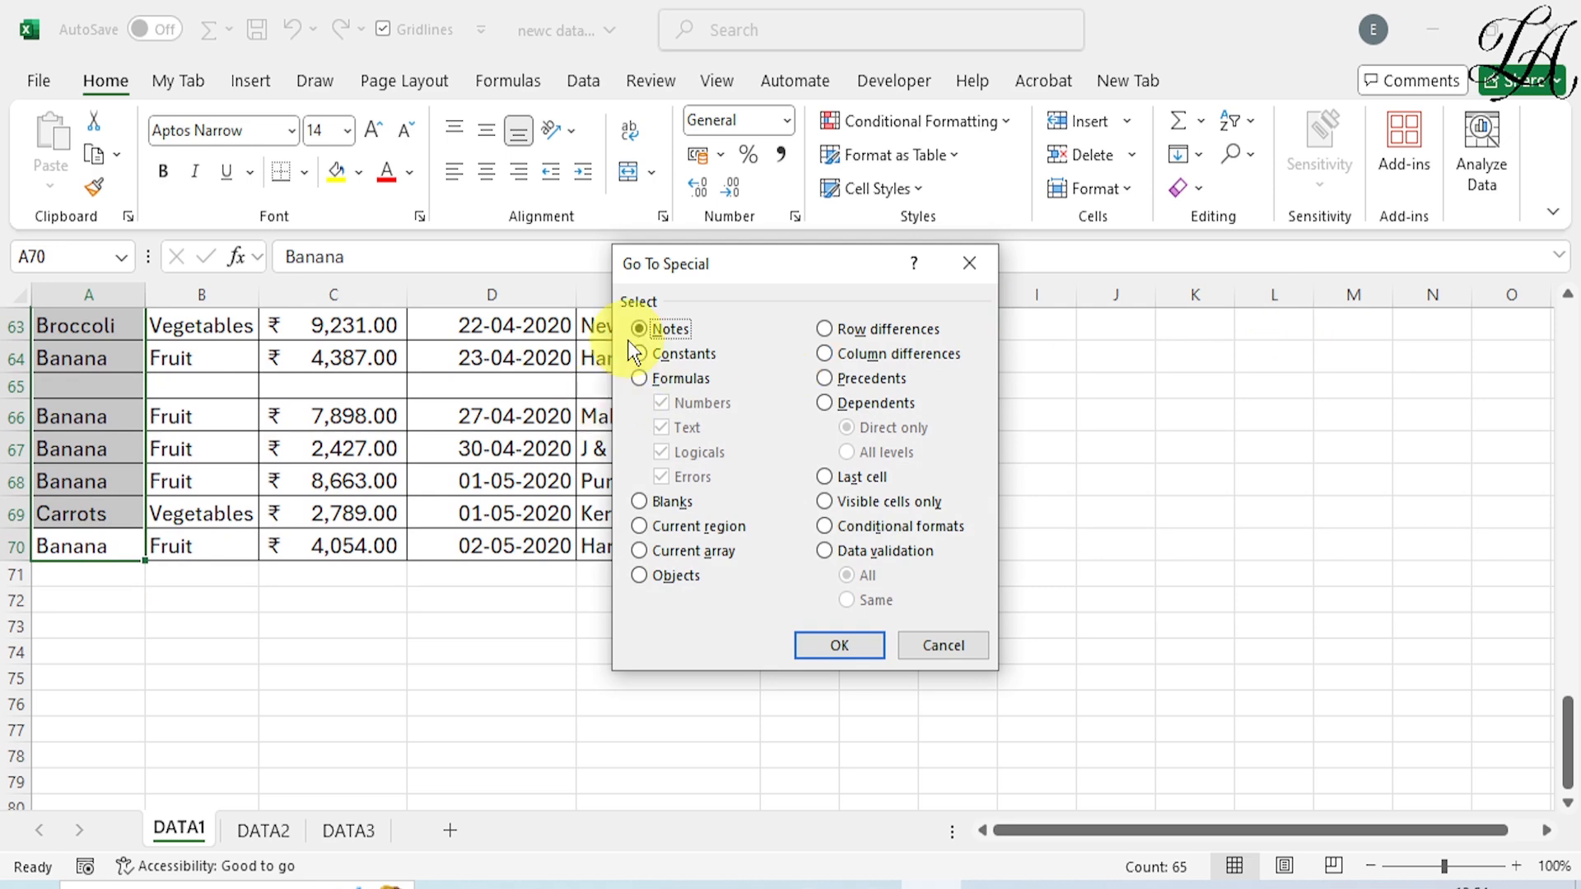
click(669, 503)
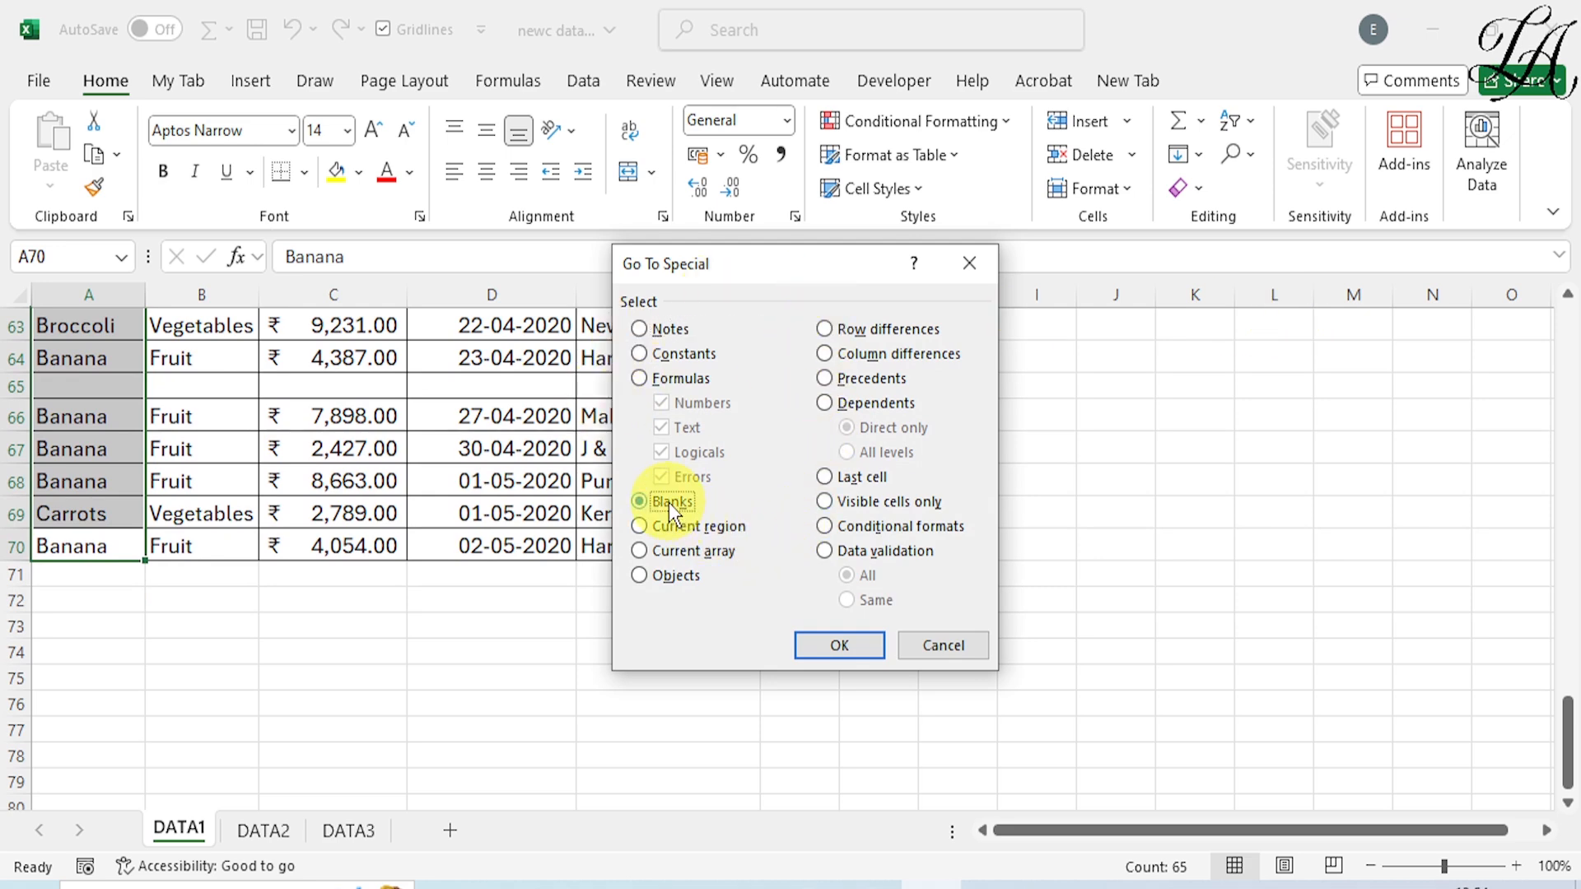
click(832, 642)
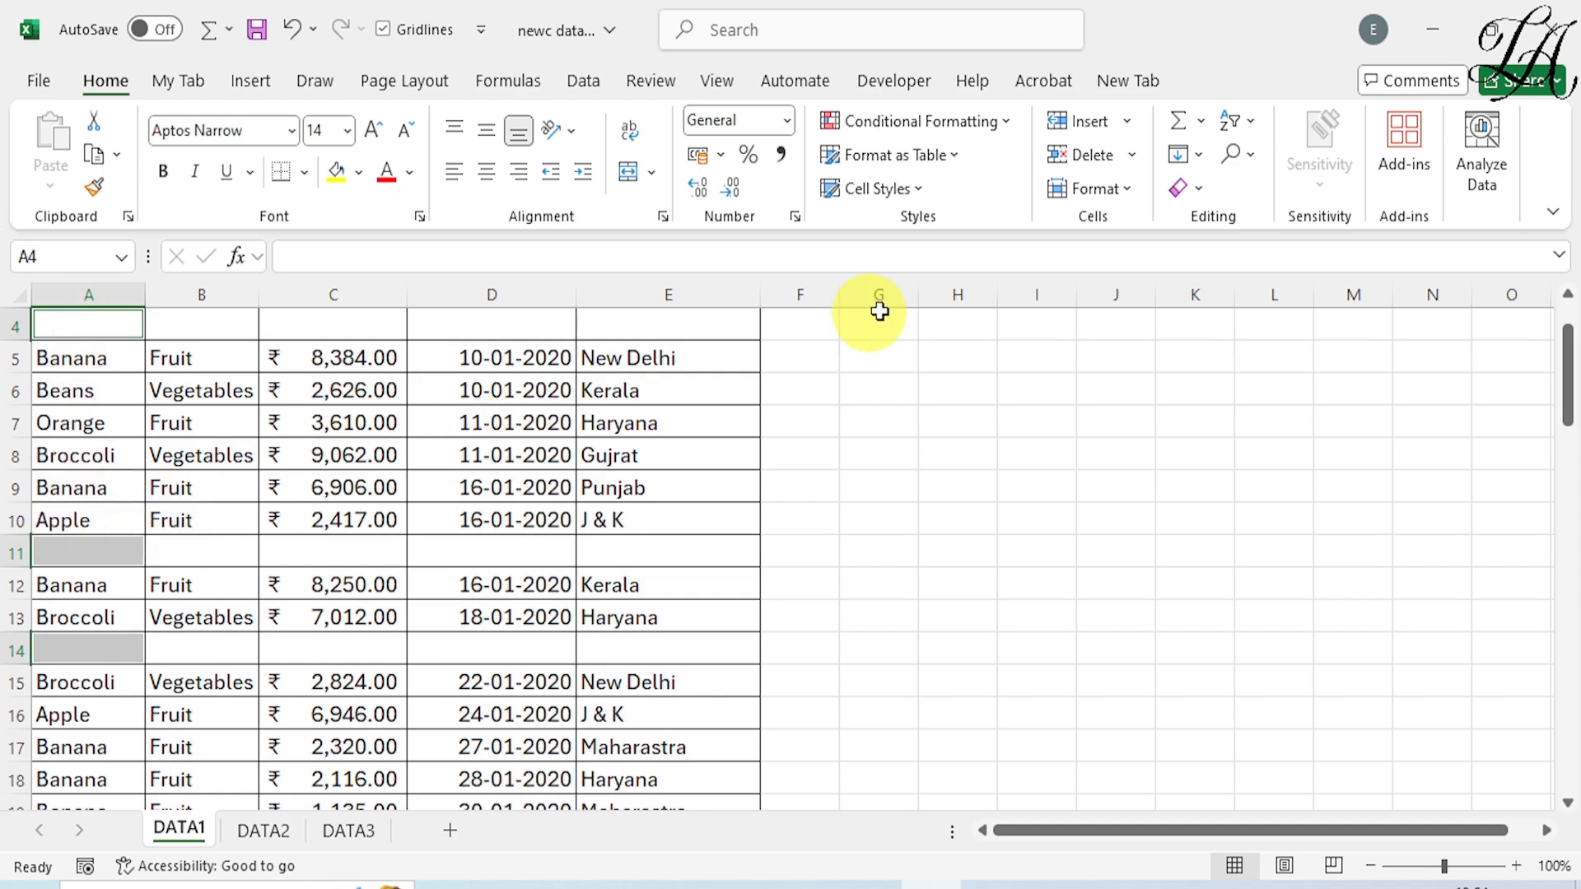
click(1134, 153)
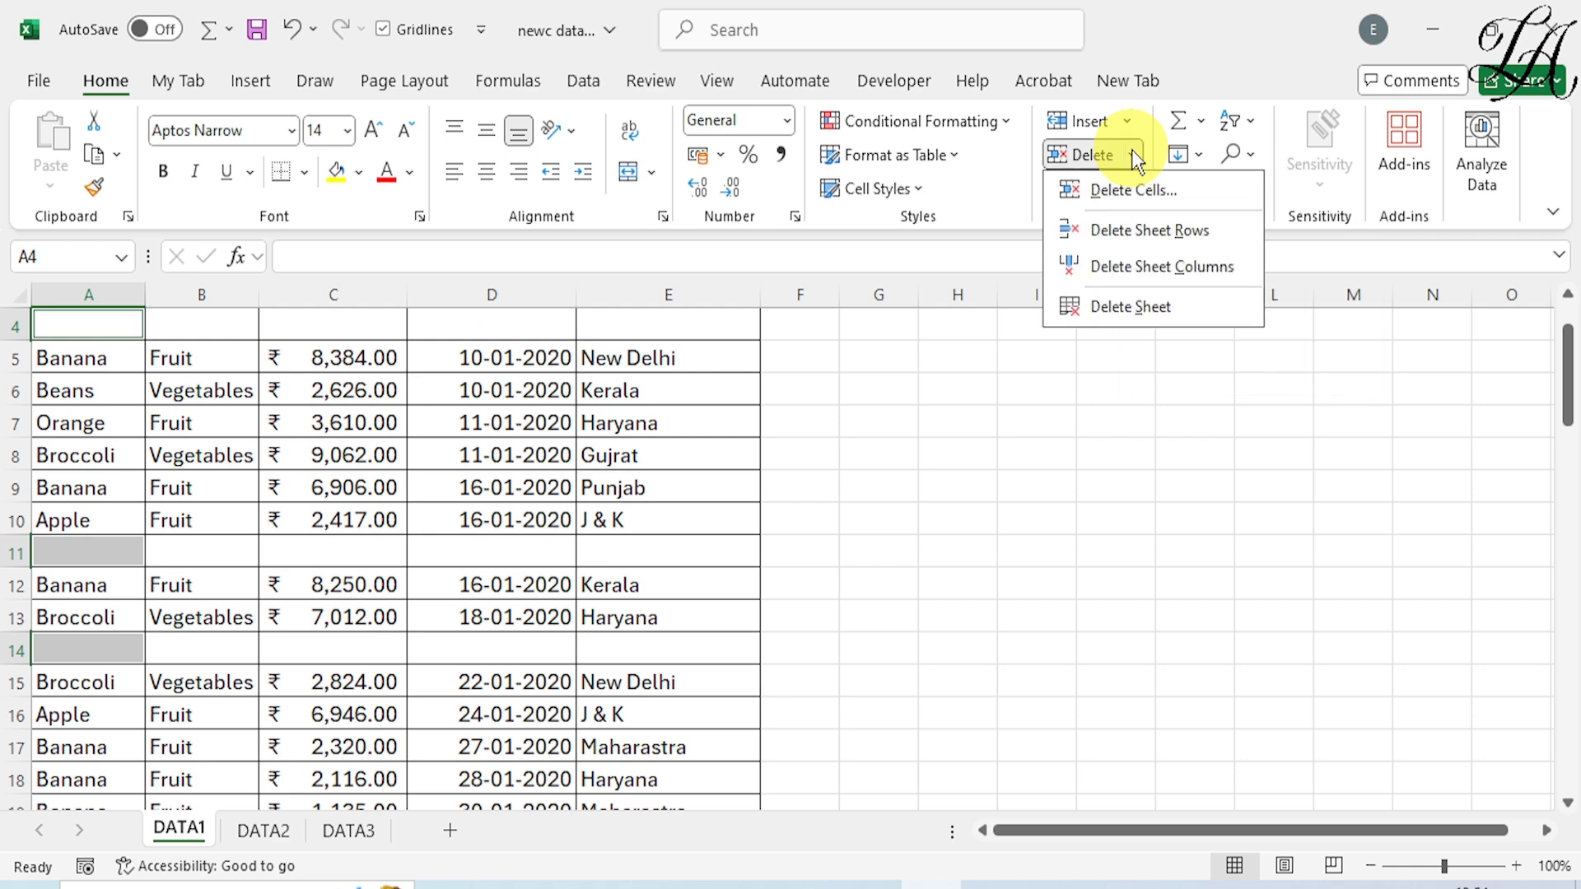
click(1154, 232)
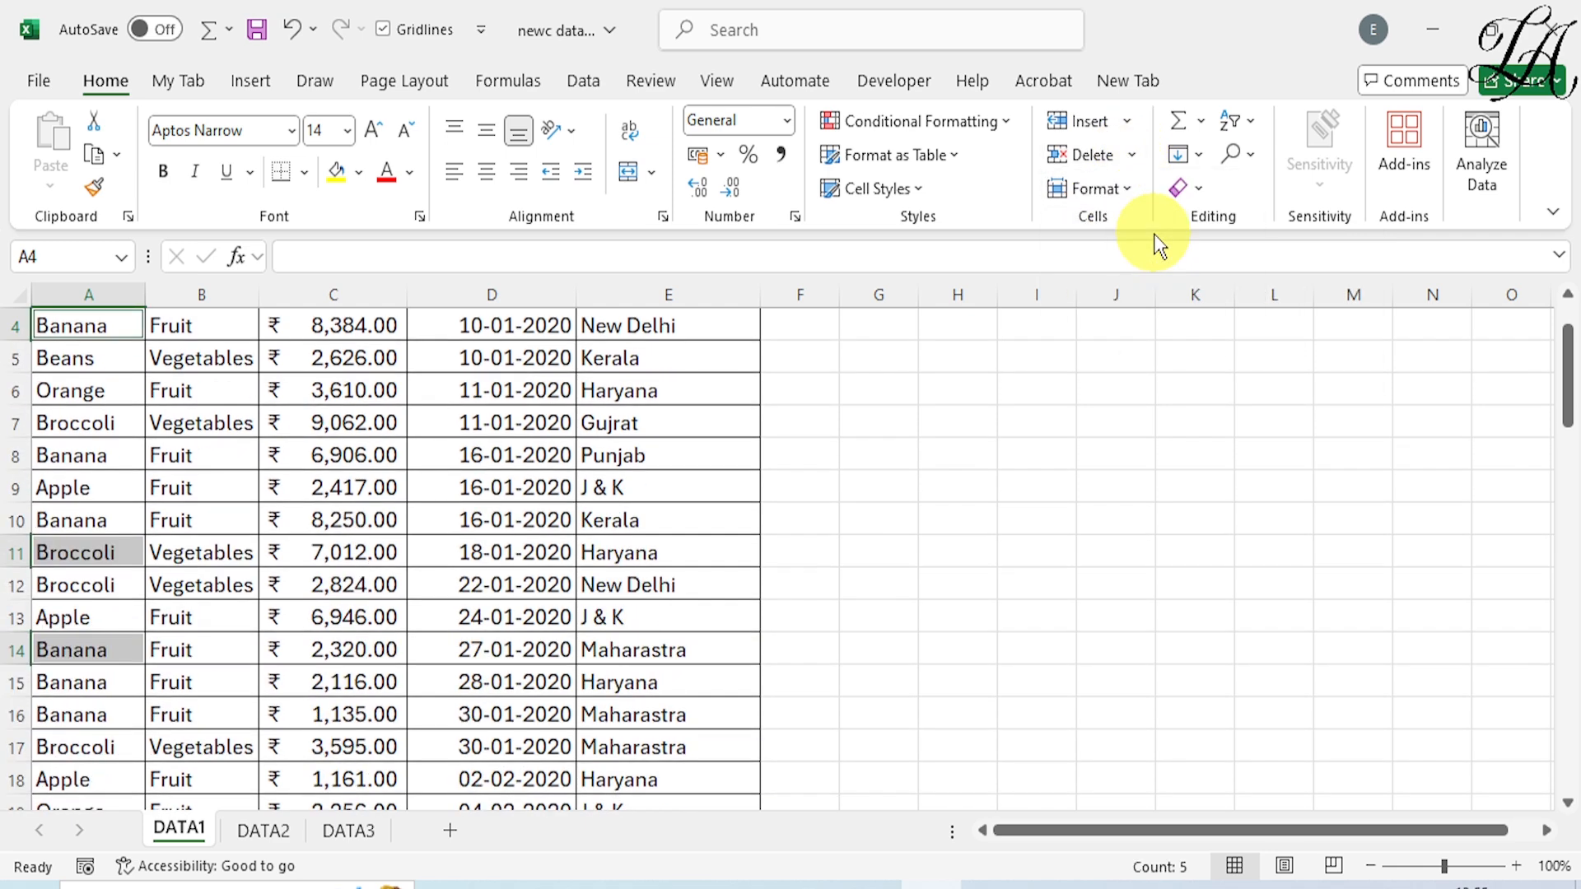
Check the DATA1 table from the header to its last row for any remaining blank rows.
scroll(694, 601, up, 1)
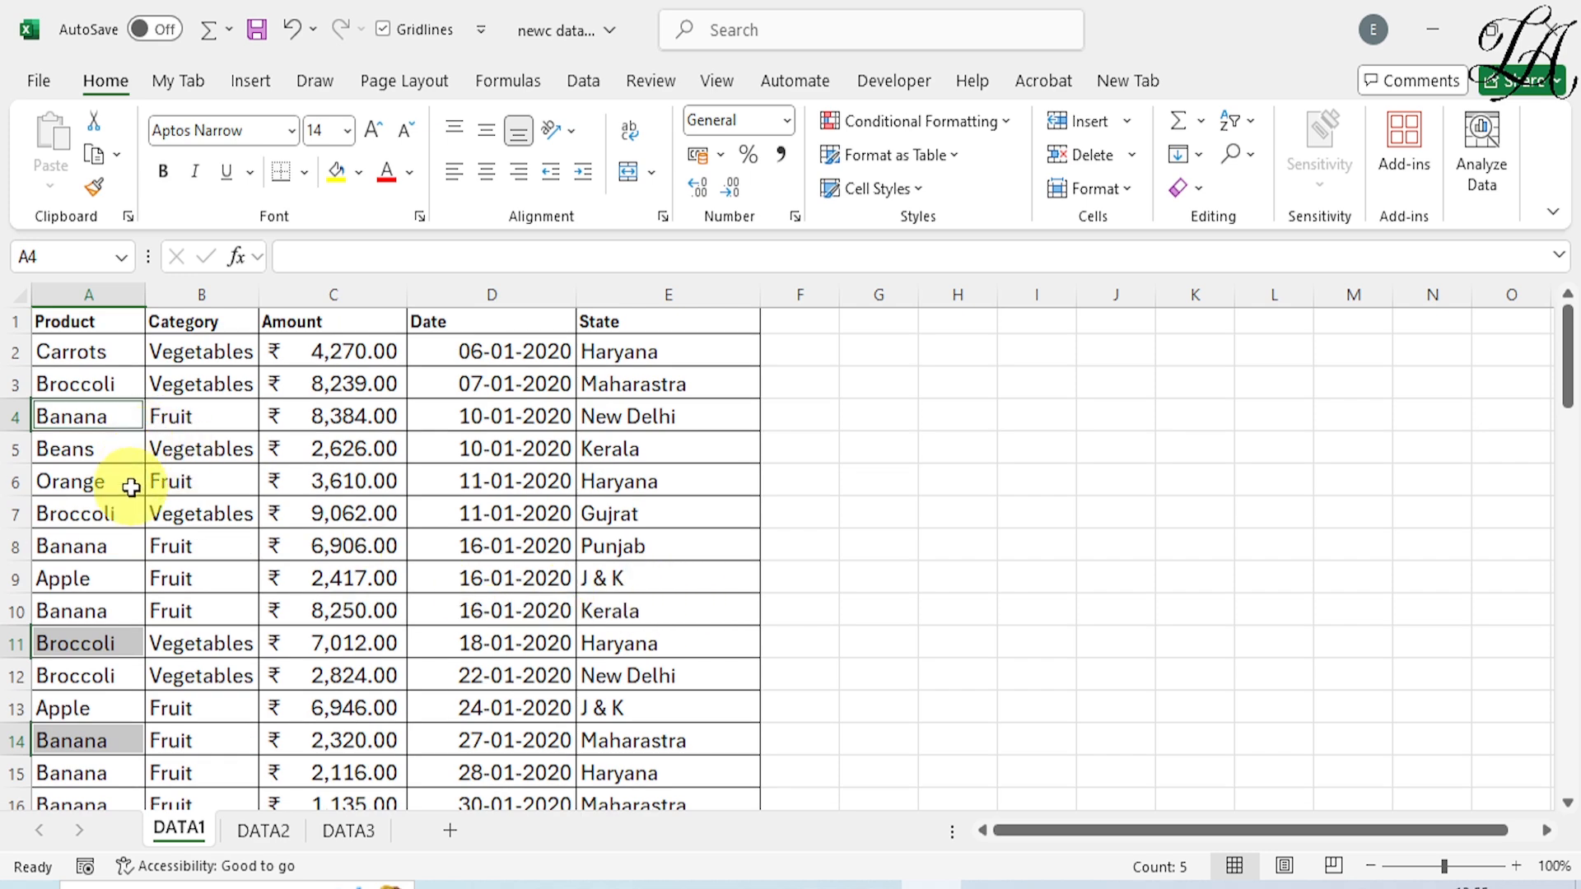
scroll(131, 500, down, 4)
scroll(132, 500, down, 14)
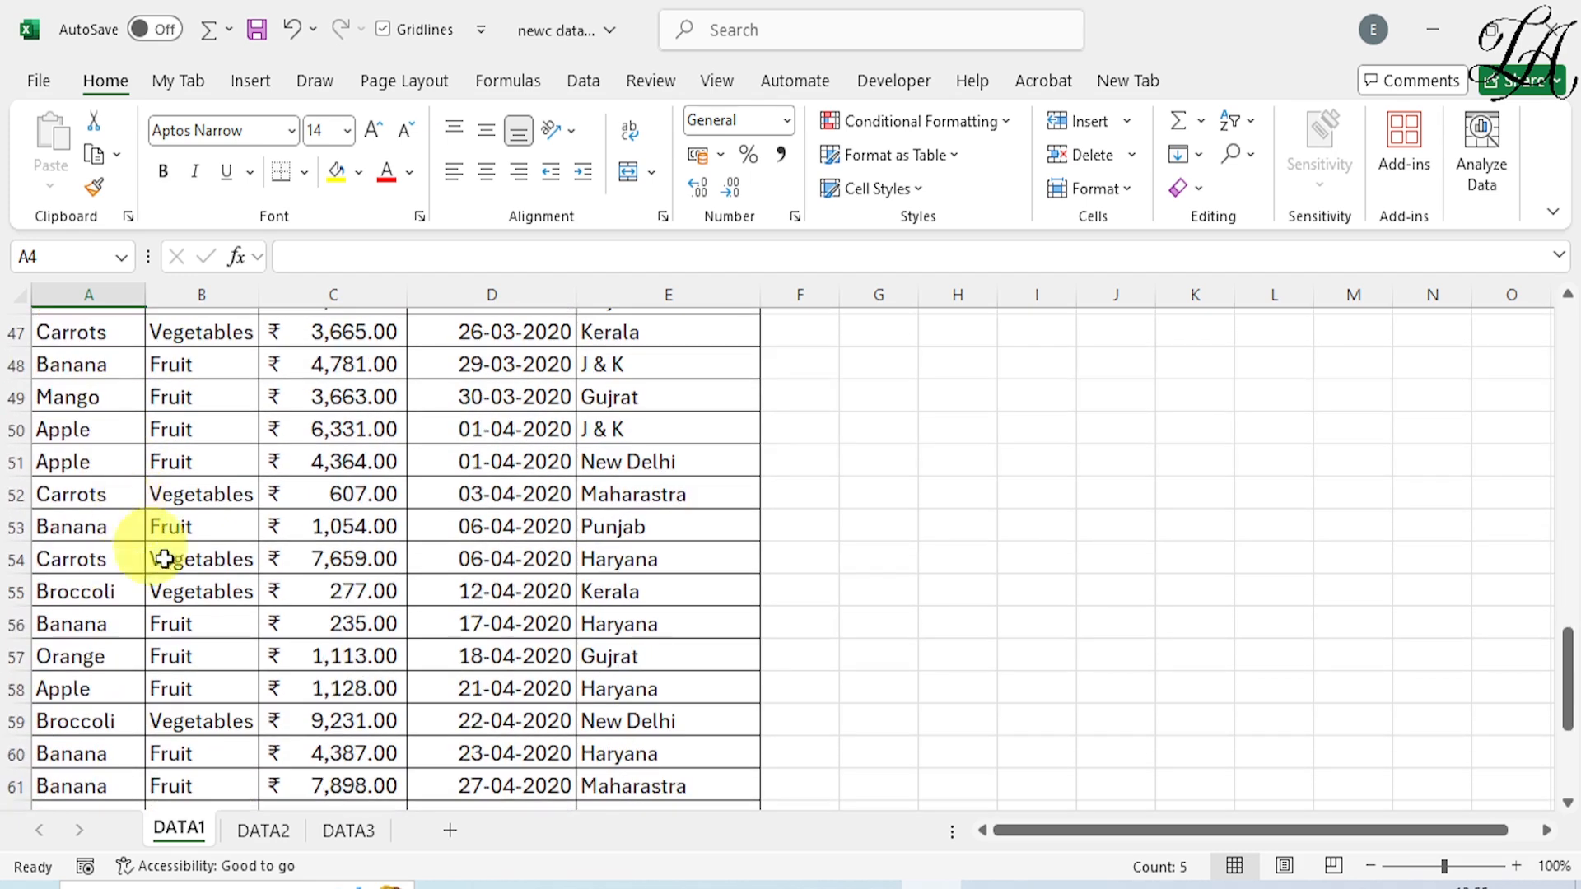
scroll(264, 630, down, 2)
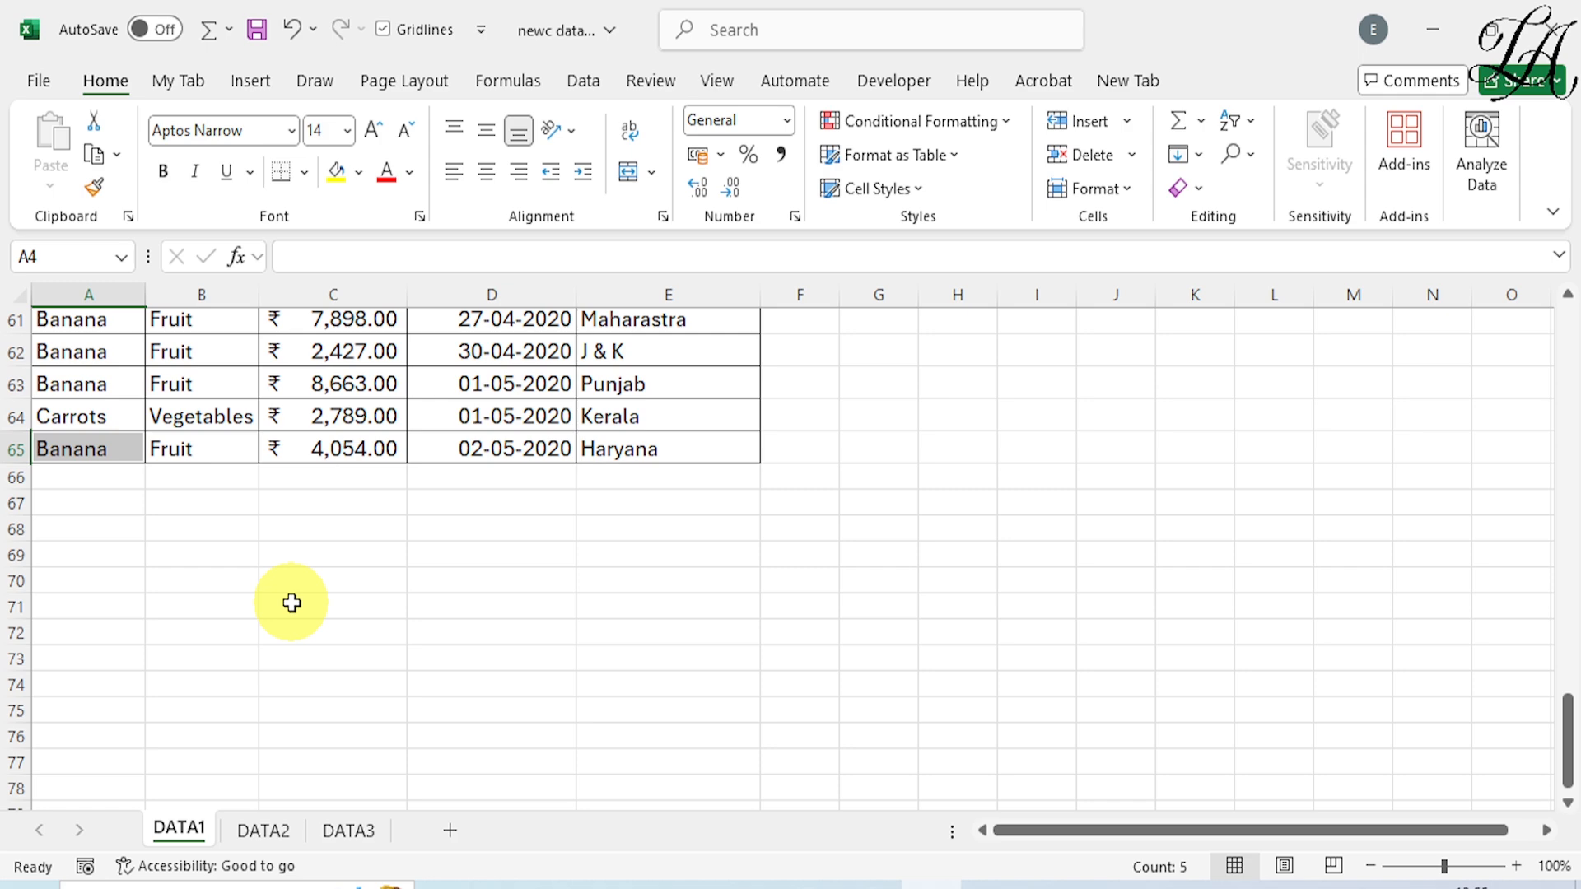
scroll(292, 604, up, 15)
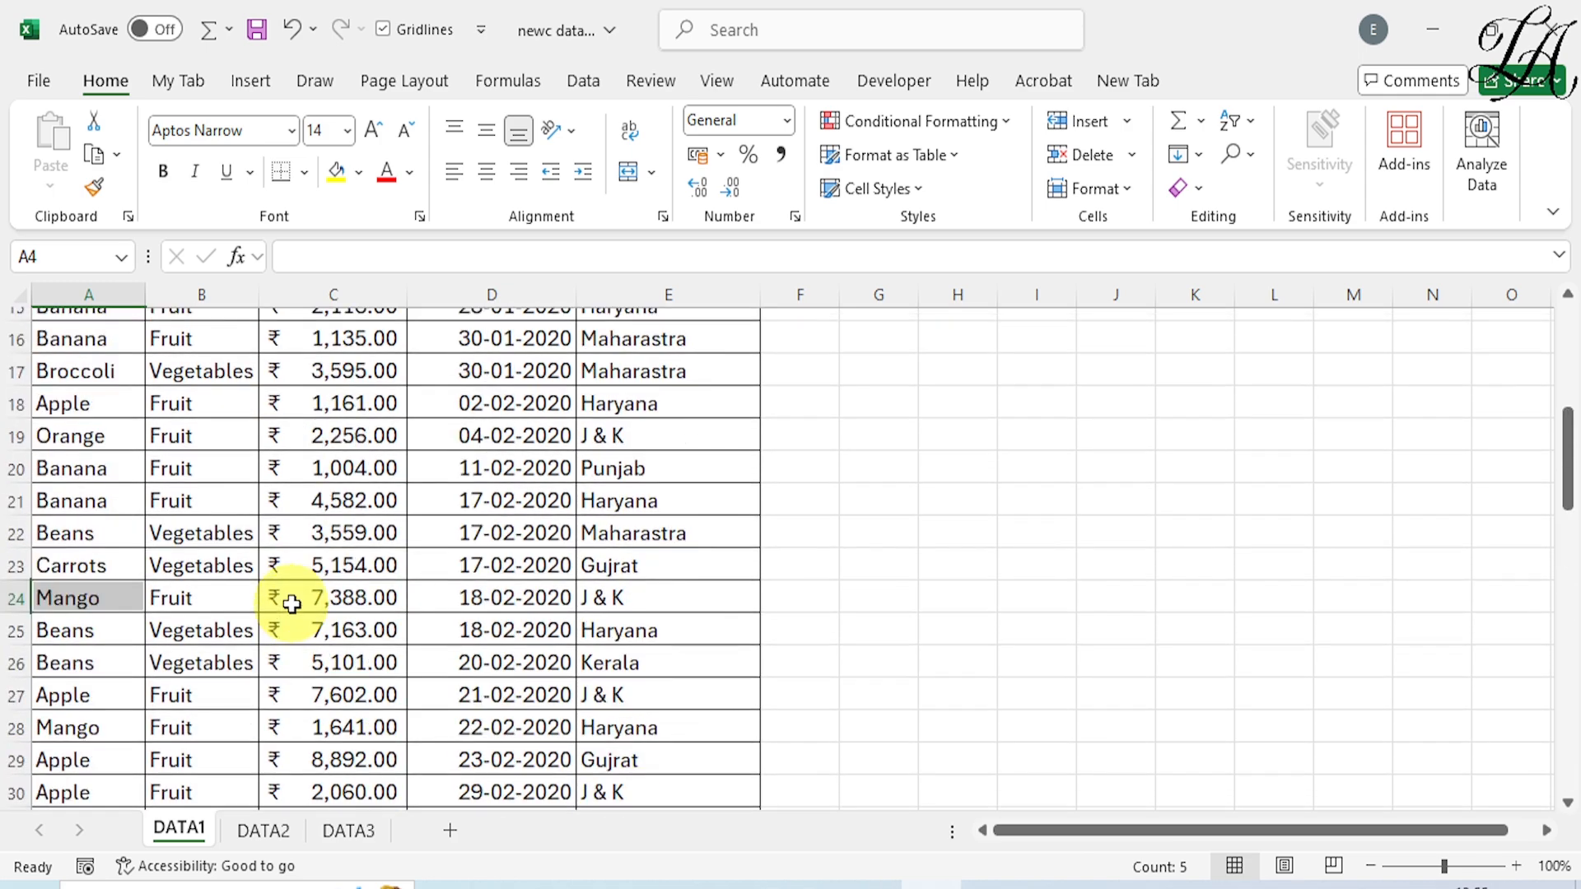
scroll(292, 604, up, 5)
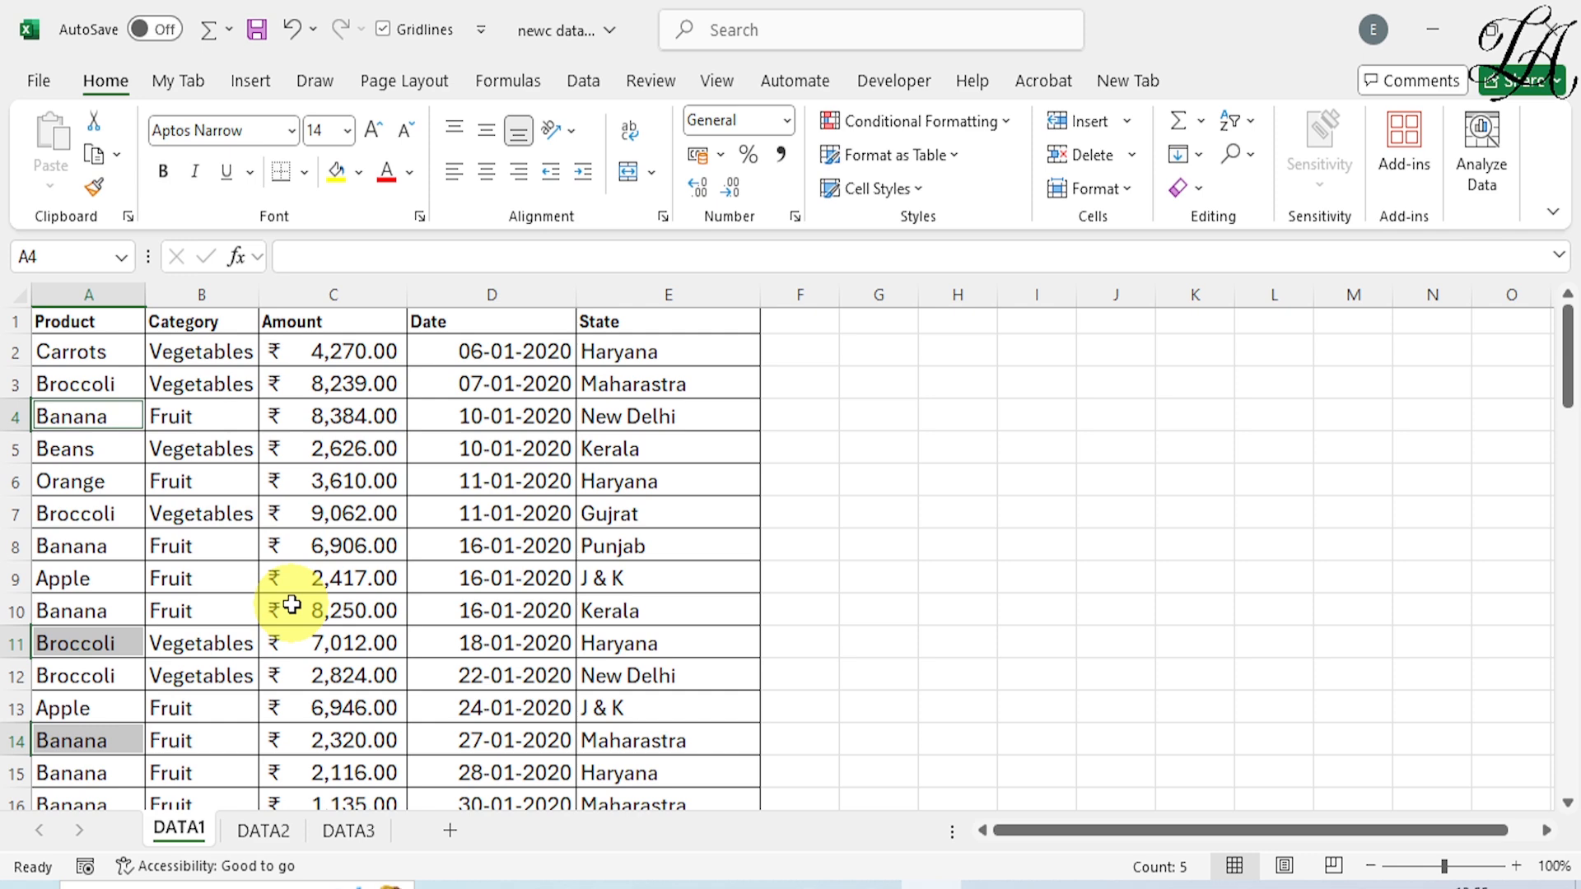
On the DATA2 sheet, add the header COUNT in cell F1, beside the State column.
click(263, 830)
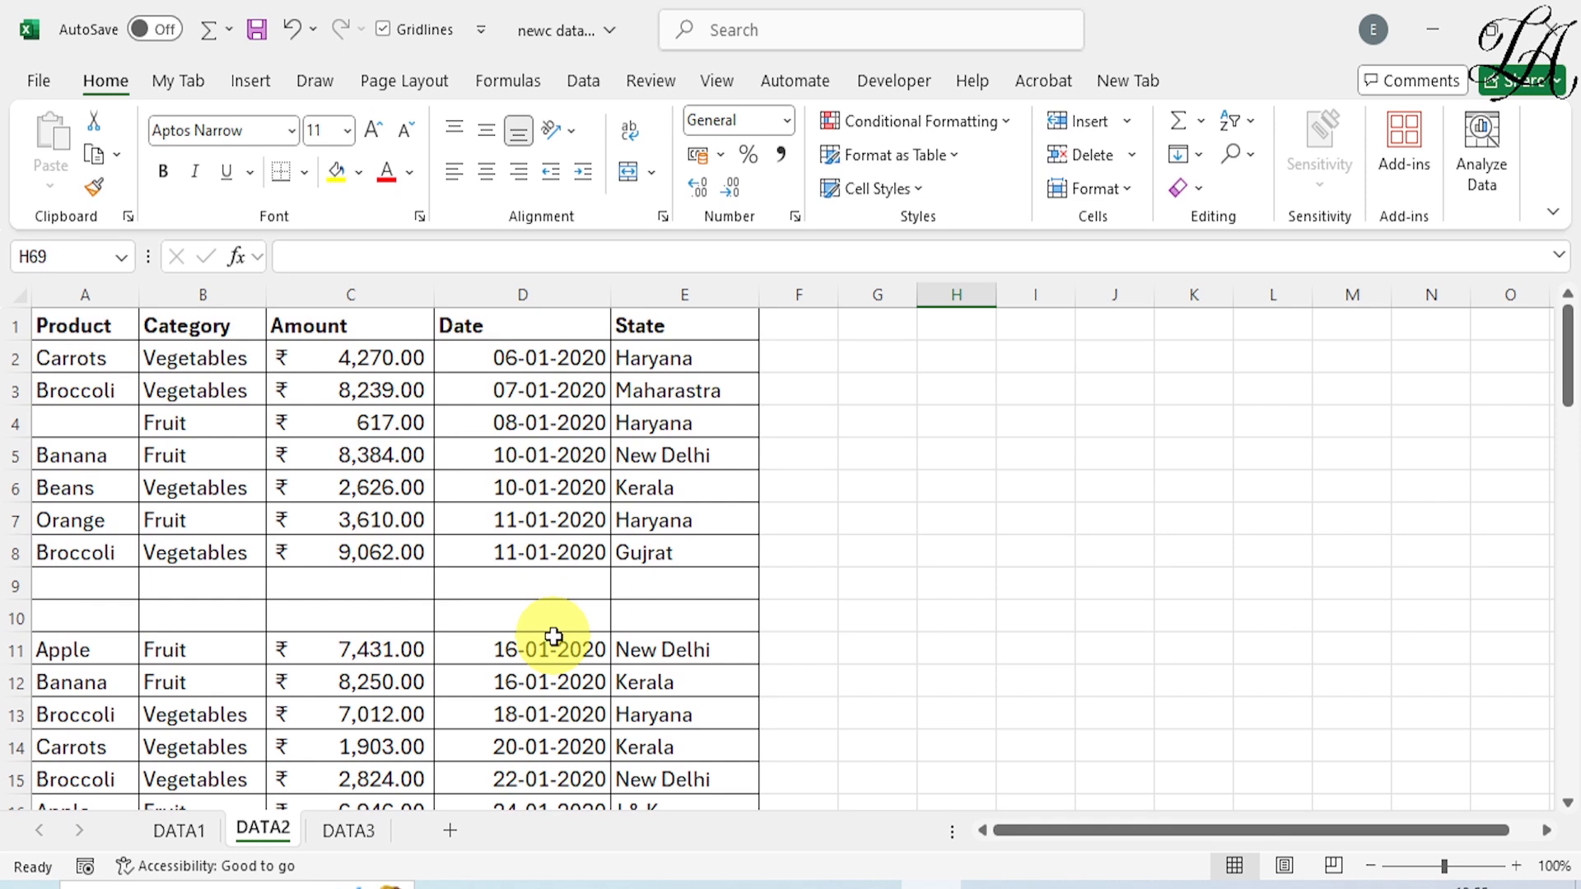
click(101, 421)
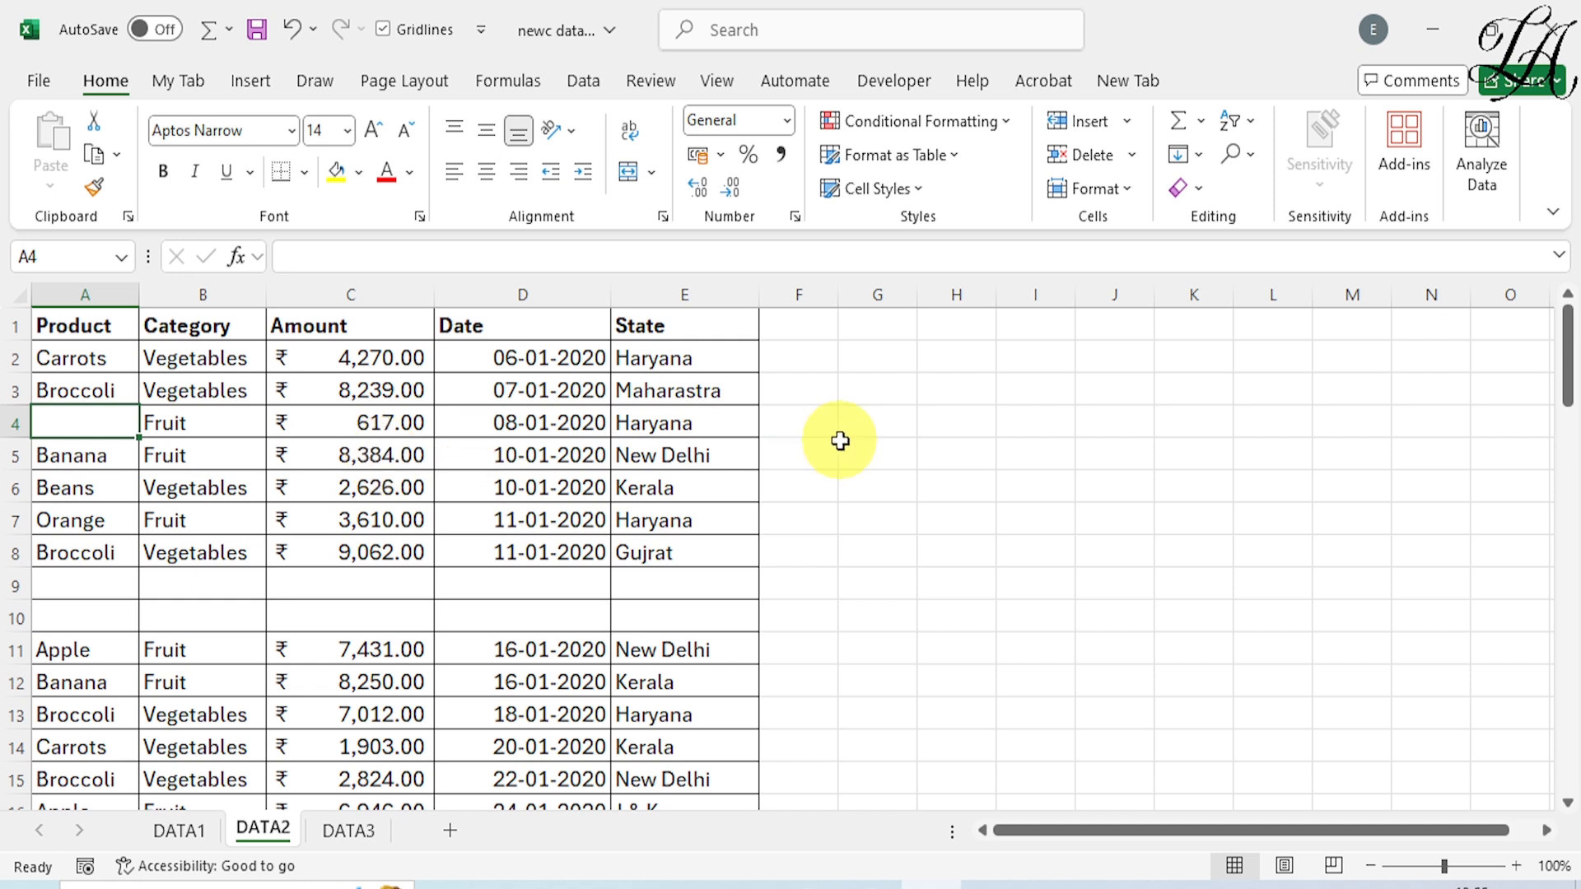
click(797, 329)
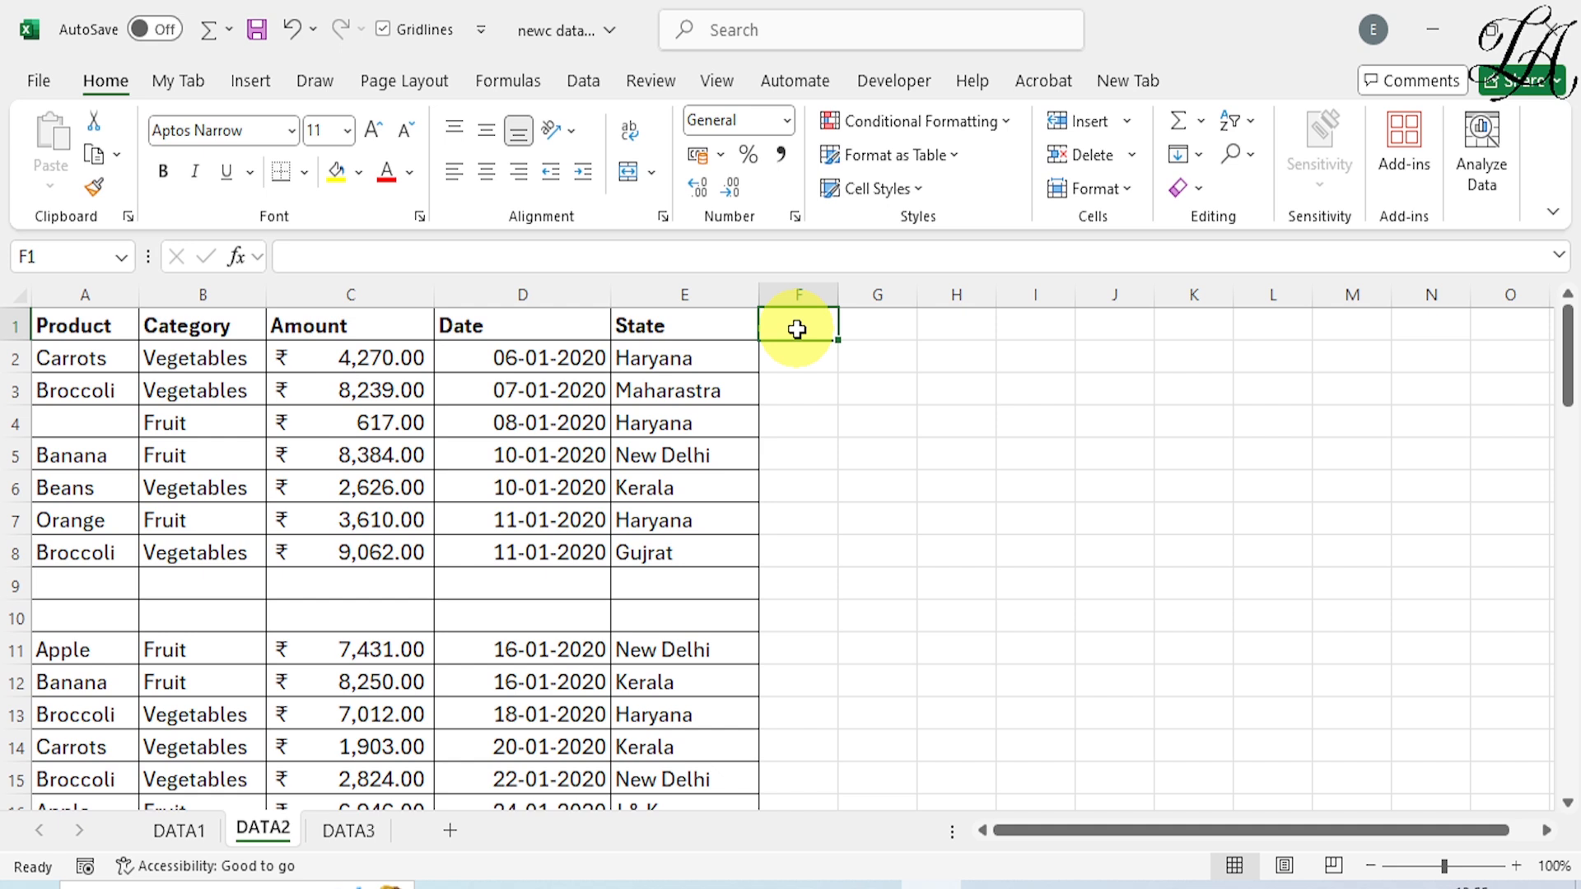
text(COUNT)
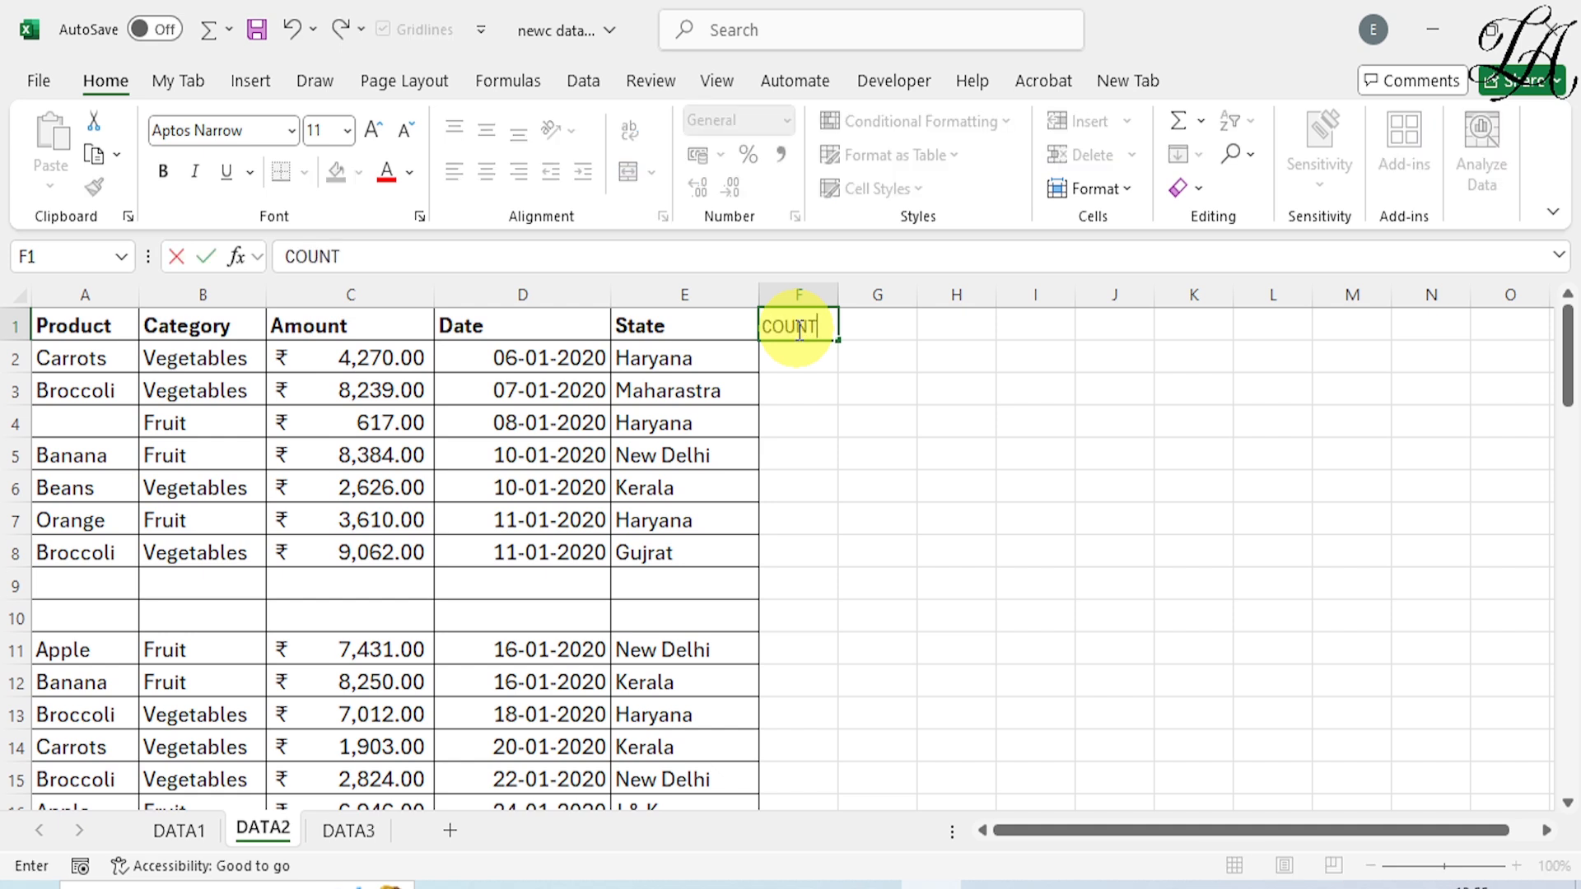
key(Return)
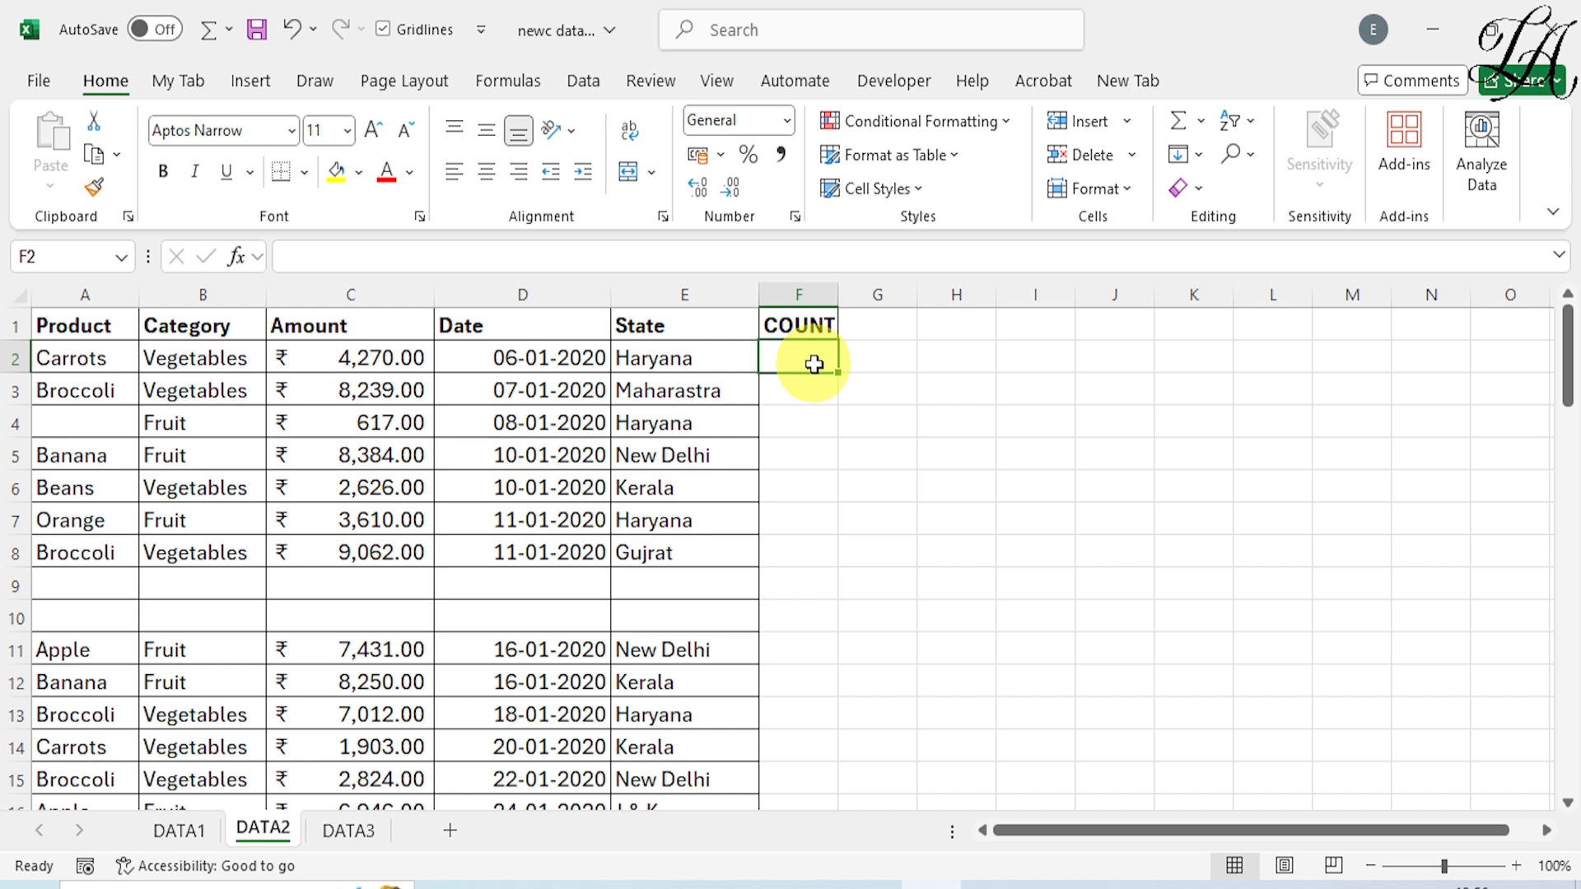
Enter the formula =COUNTA(A2:E2) in cell F2 to count the filled cells of the first record.
text(=C)
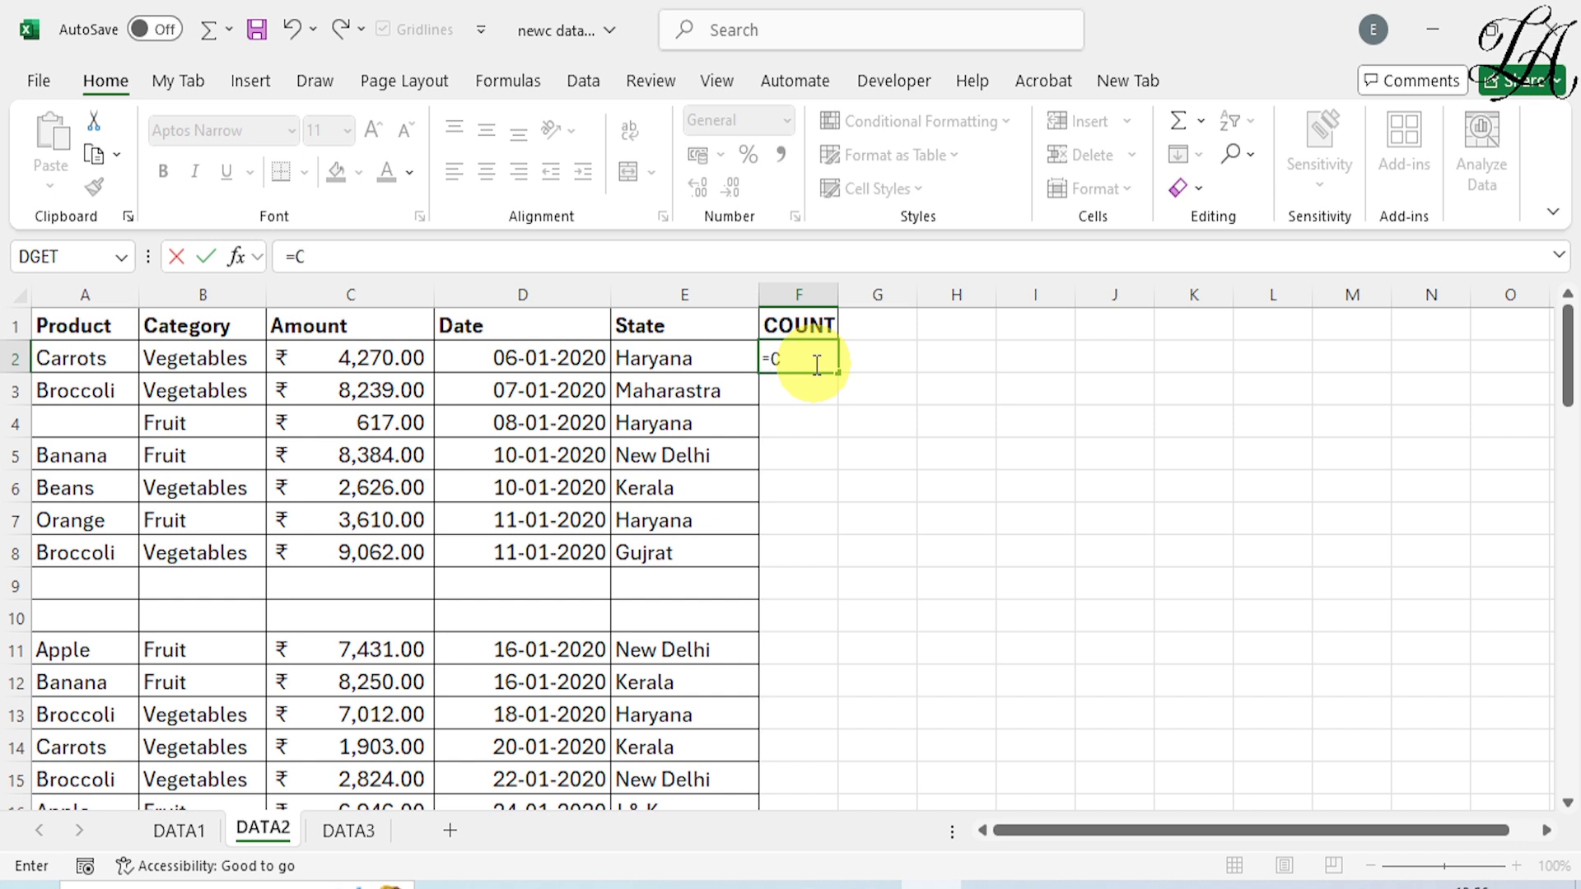
text(OUNTA)
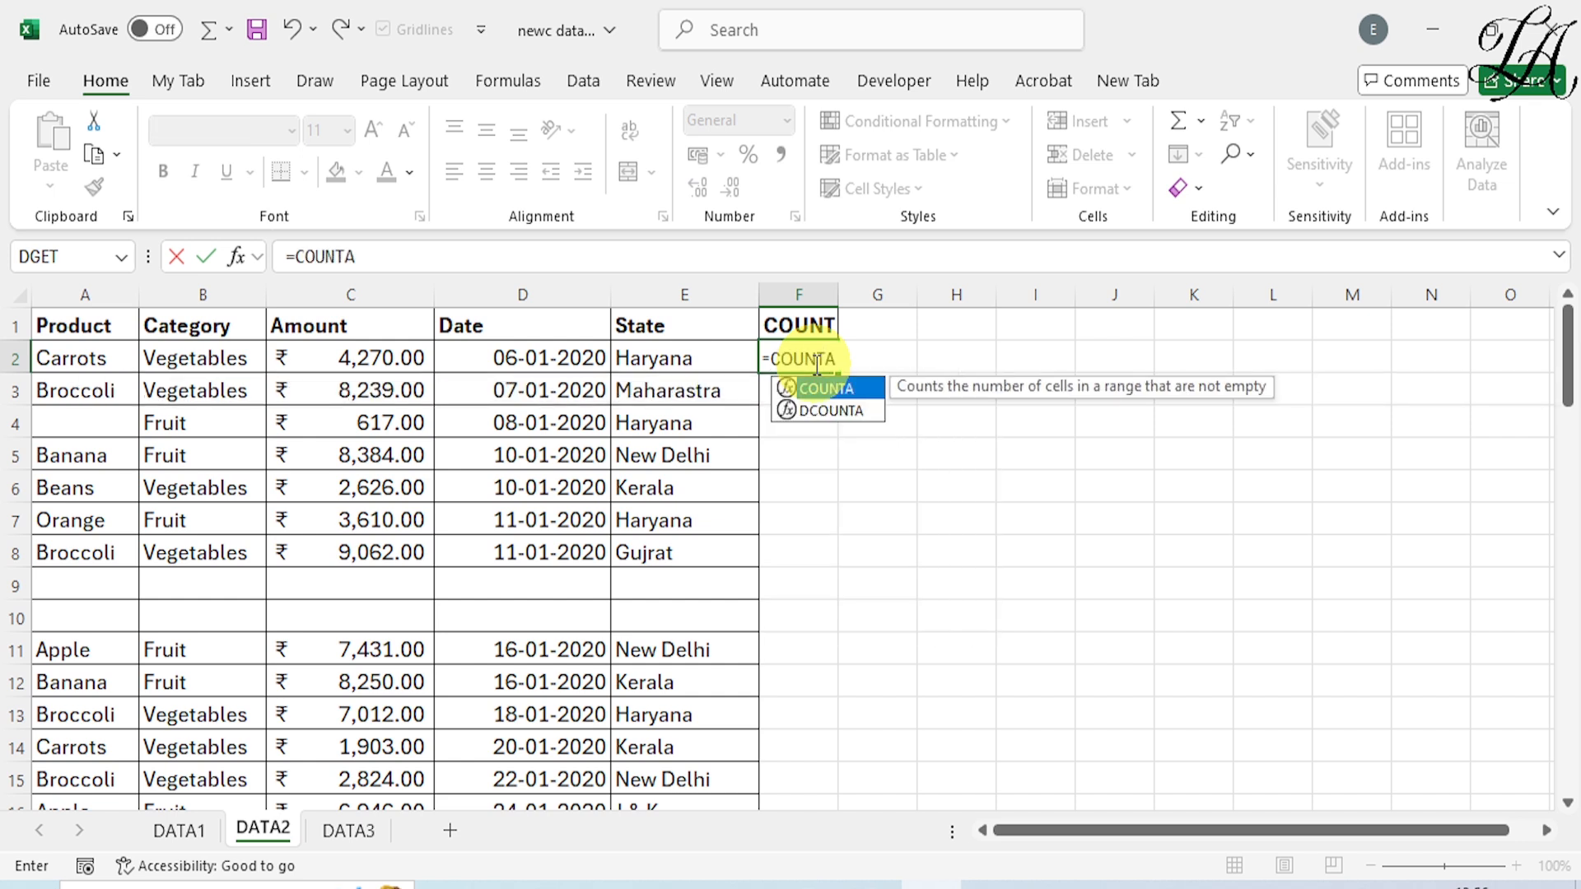
text(()
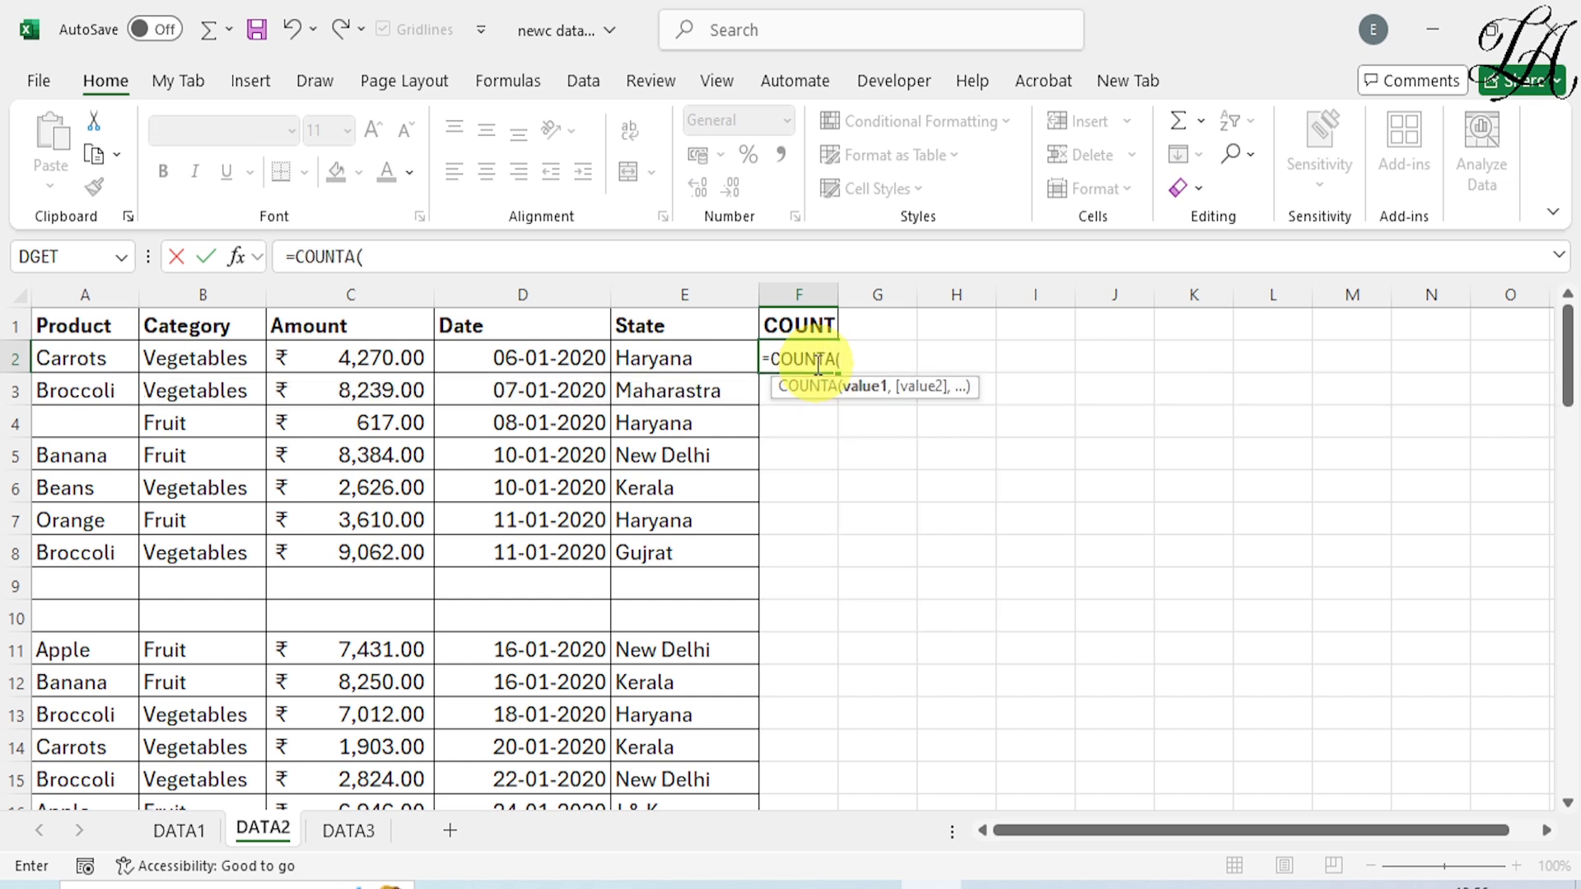
click(108, 366)
drag(108, 366, 681, 359)
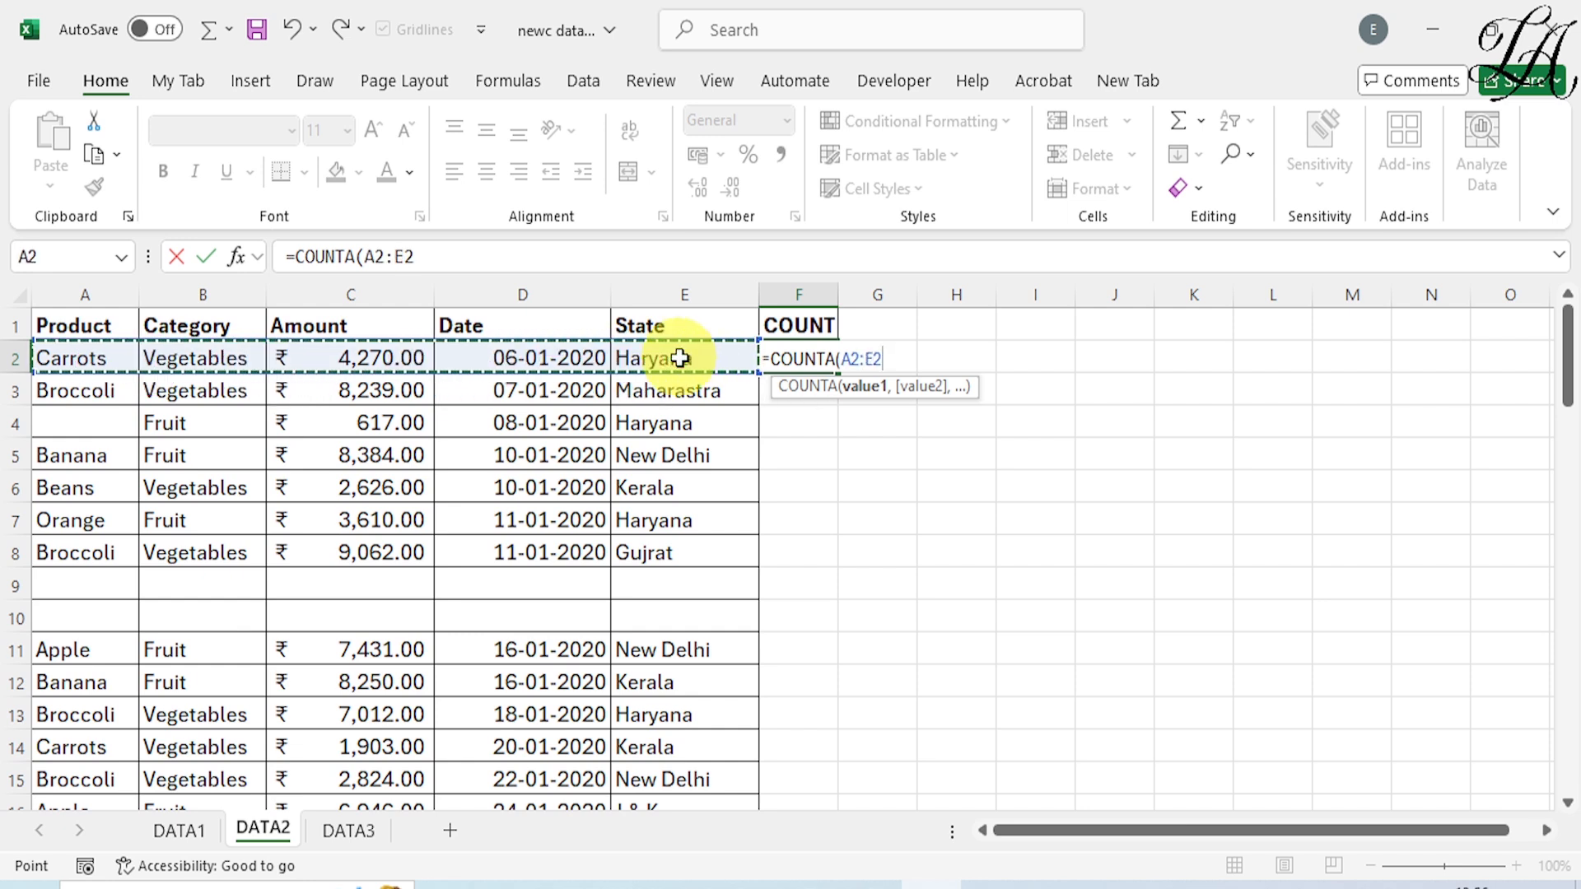
text())
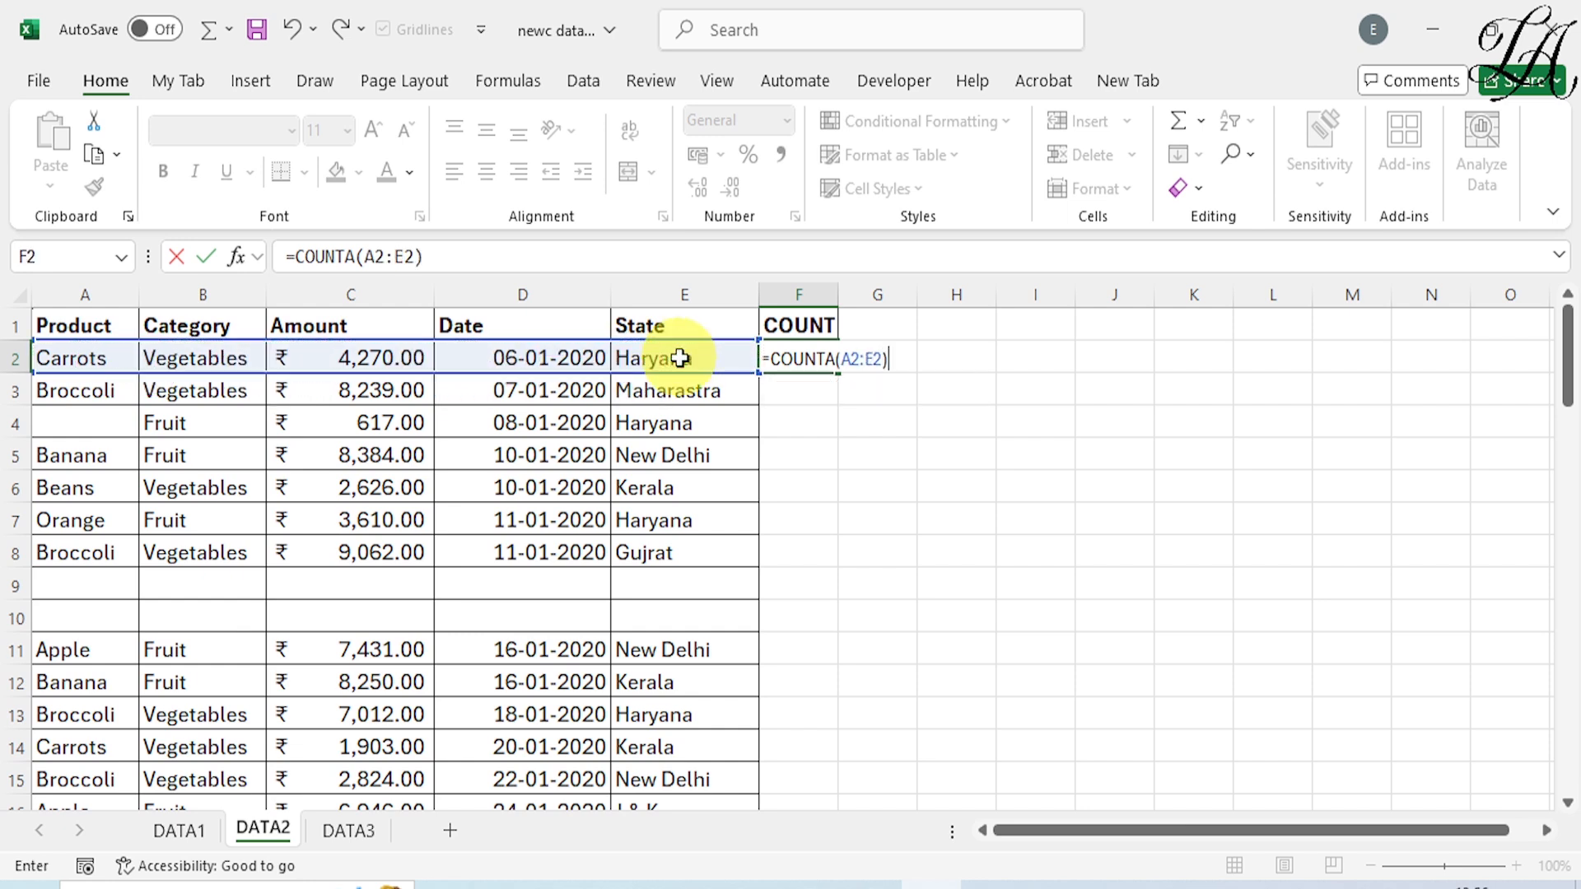
key(Return)
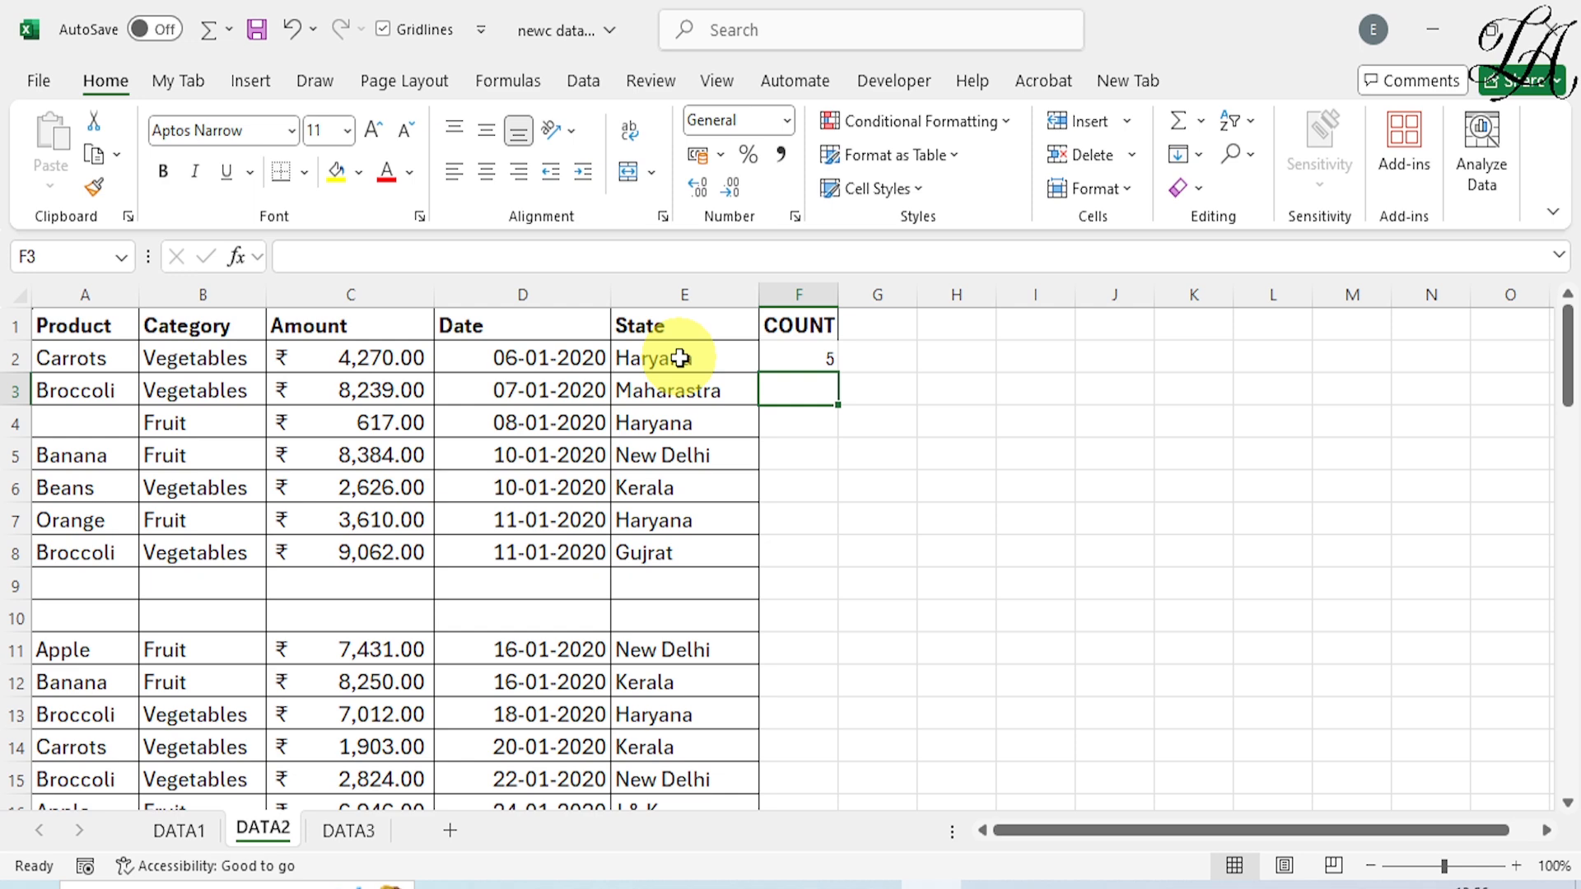
Fill the COUNTA formula from F2 down the COUNT column to row 70.
click(812, 356)
drag(839, 373, 842, 764)
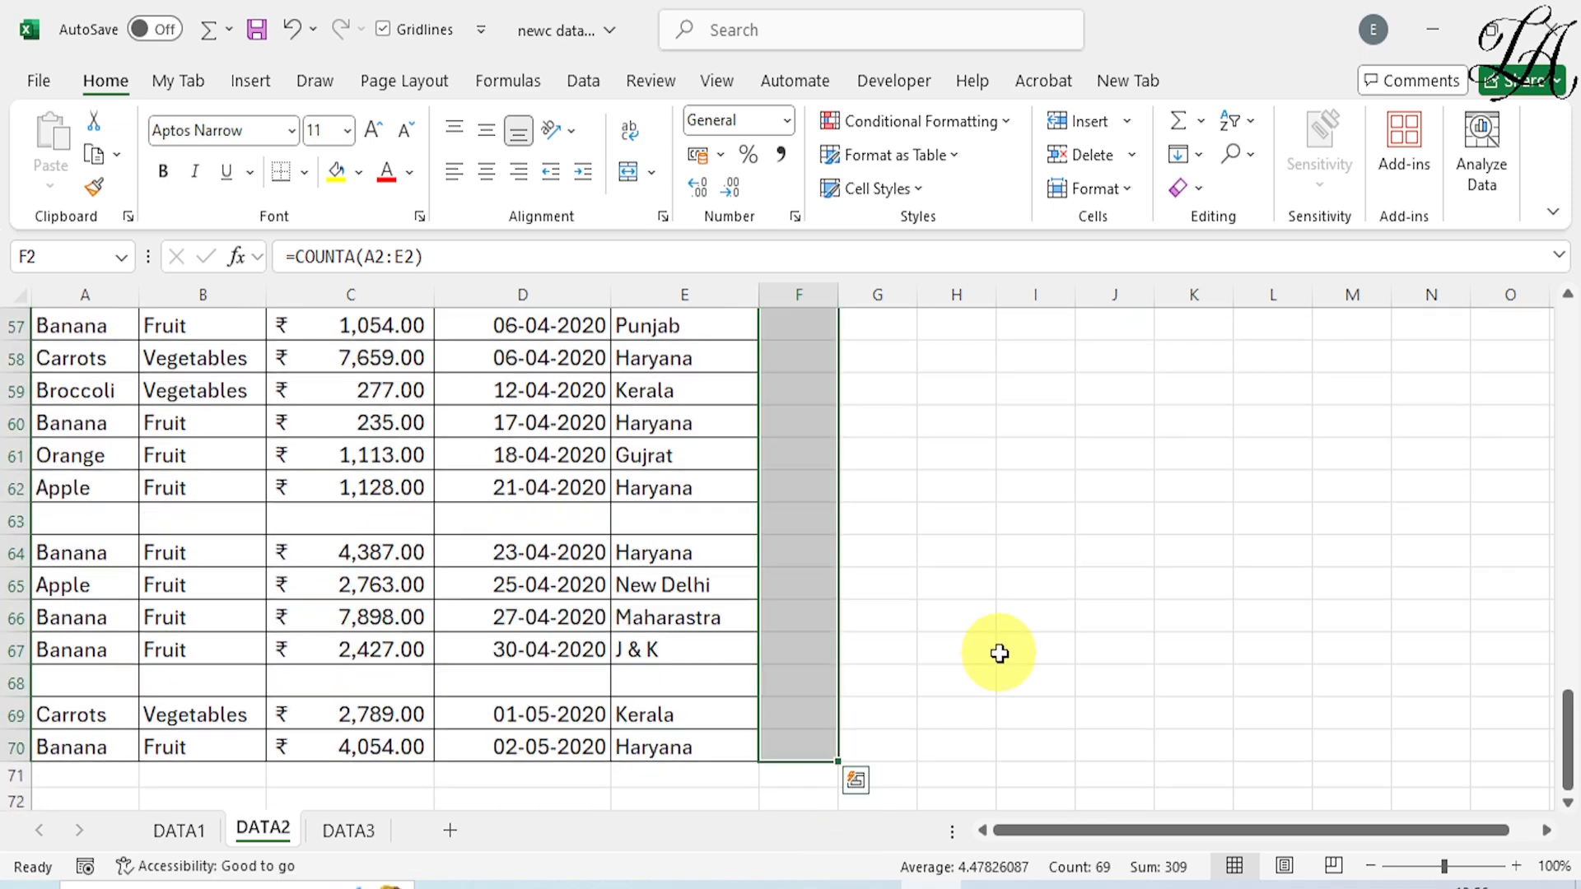
scroll(999, 654, up, 18)
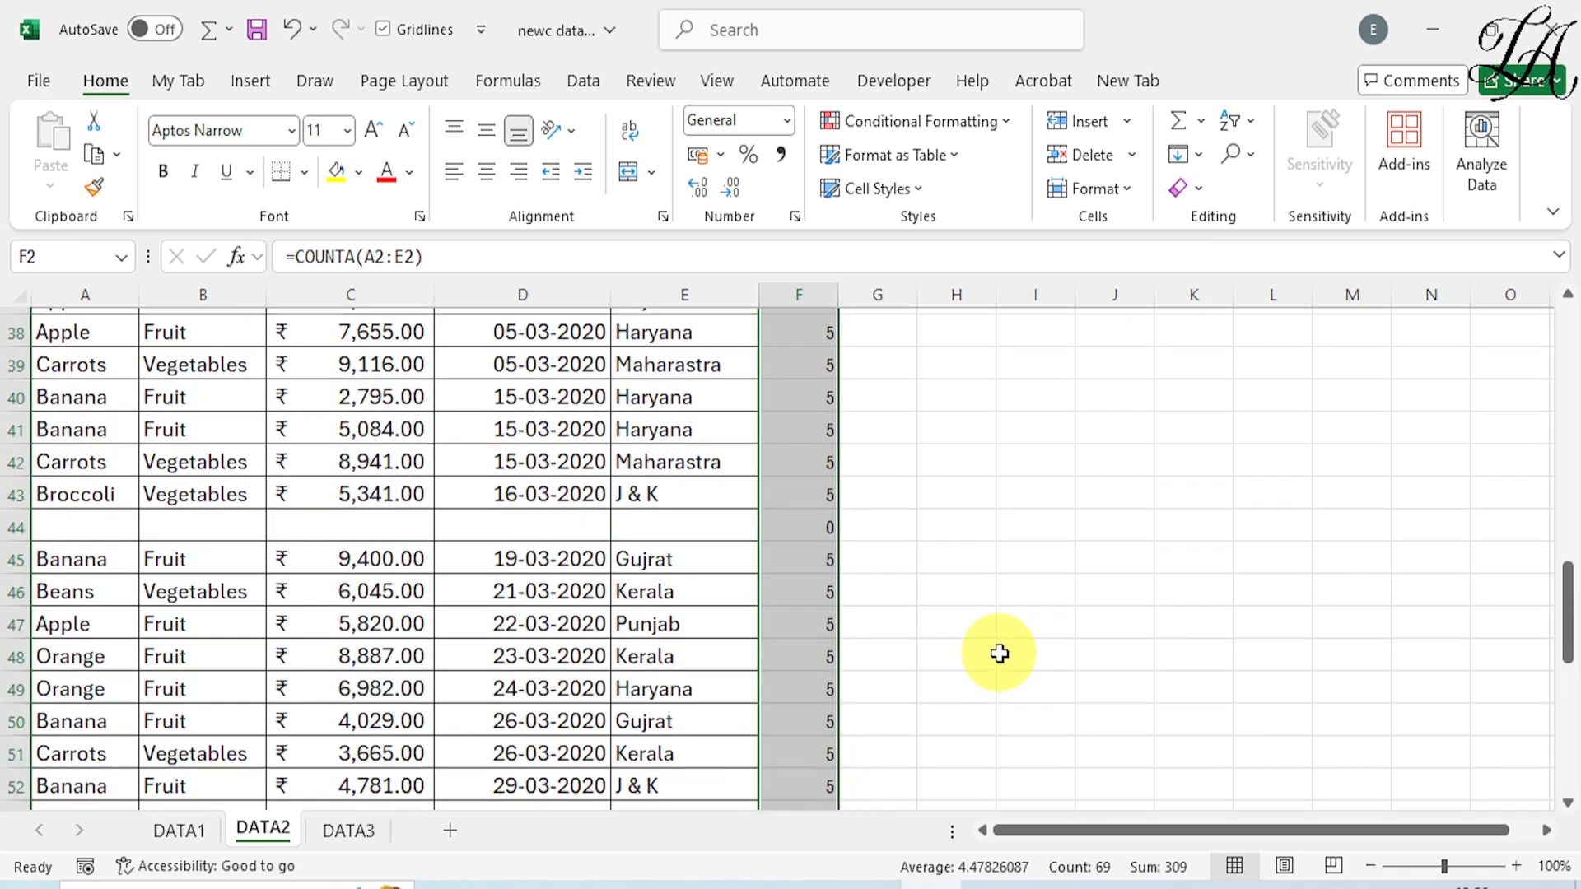
click(1008, 610)
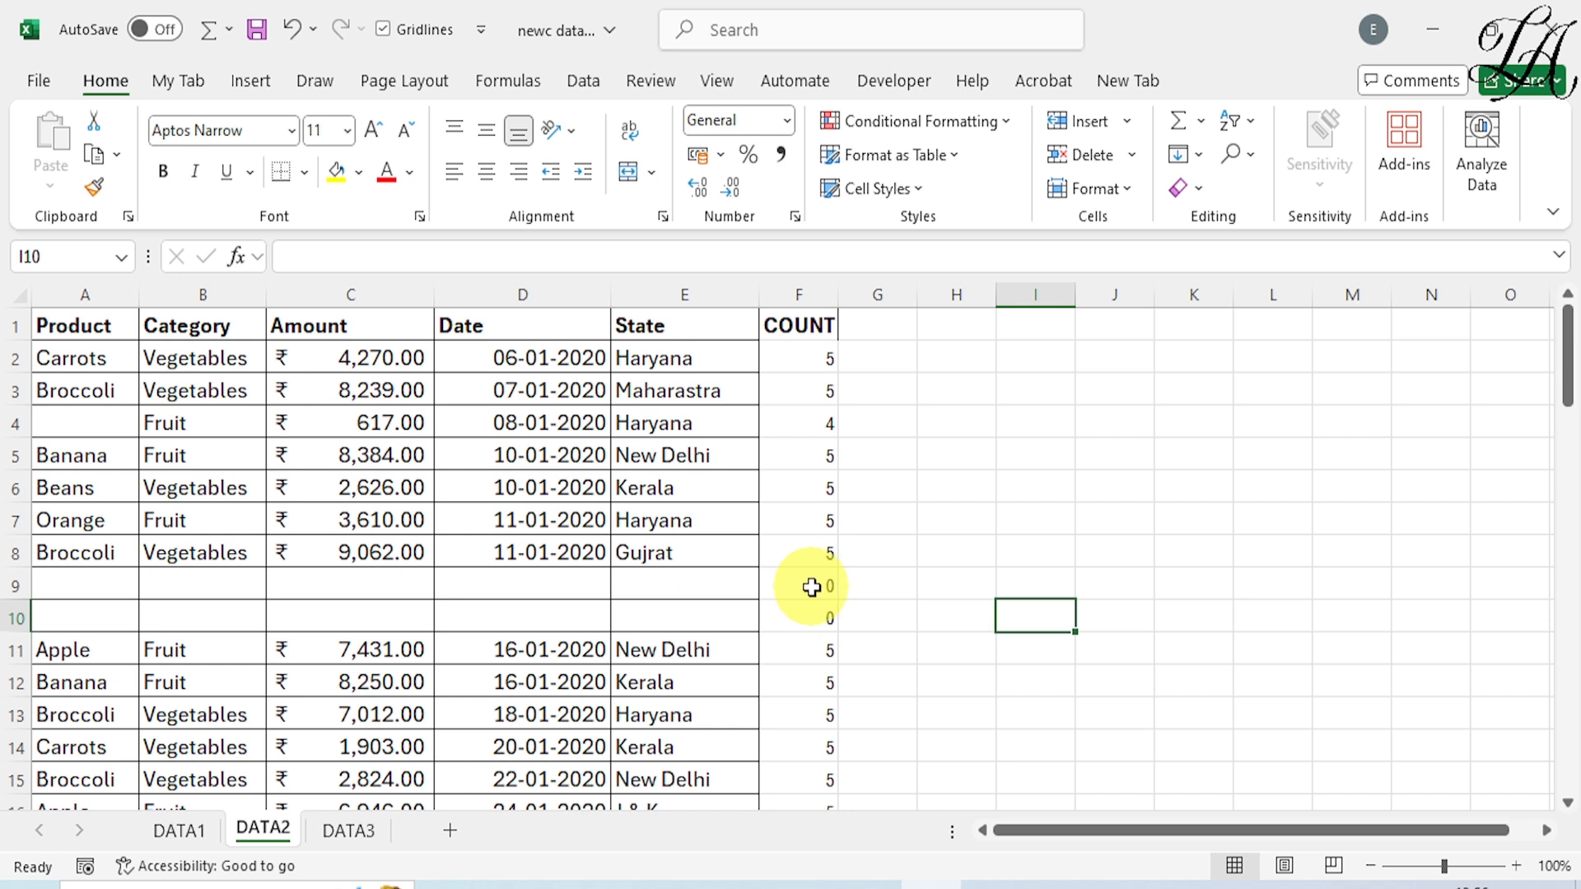
Add a filter to the DATA2 headers and filter the COUNT column to show only rows with the value 0.
click(803, 328)
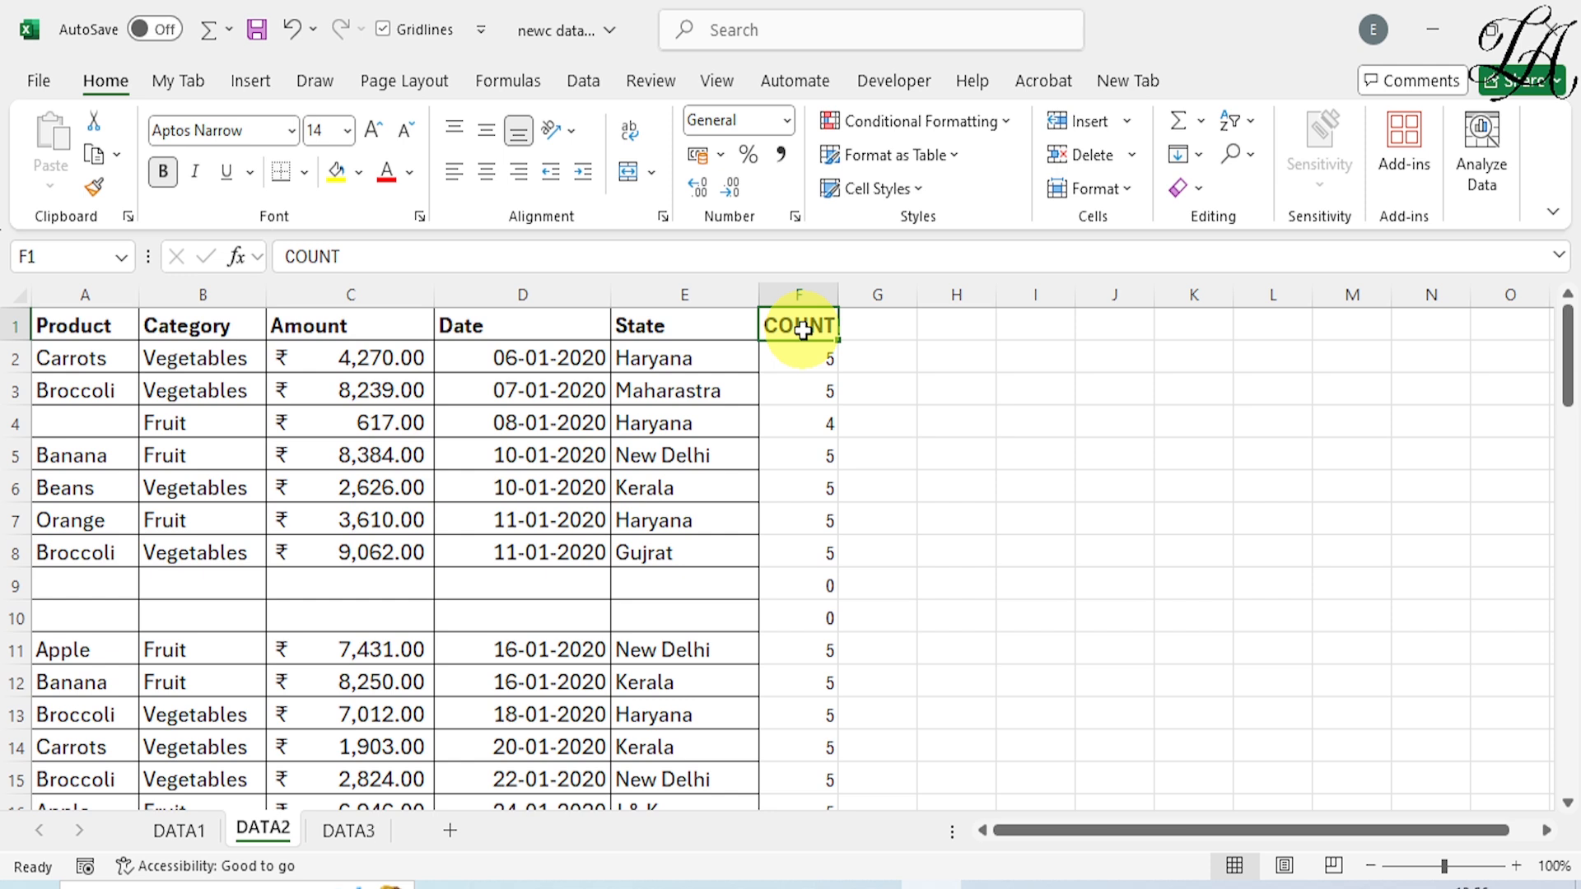
click(588, 86)
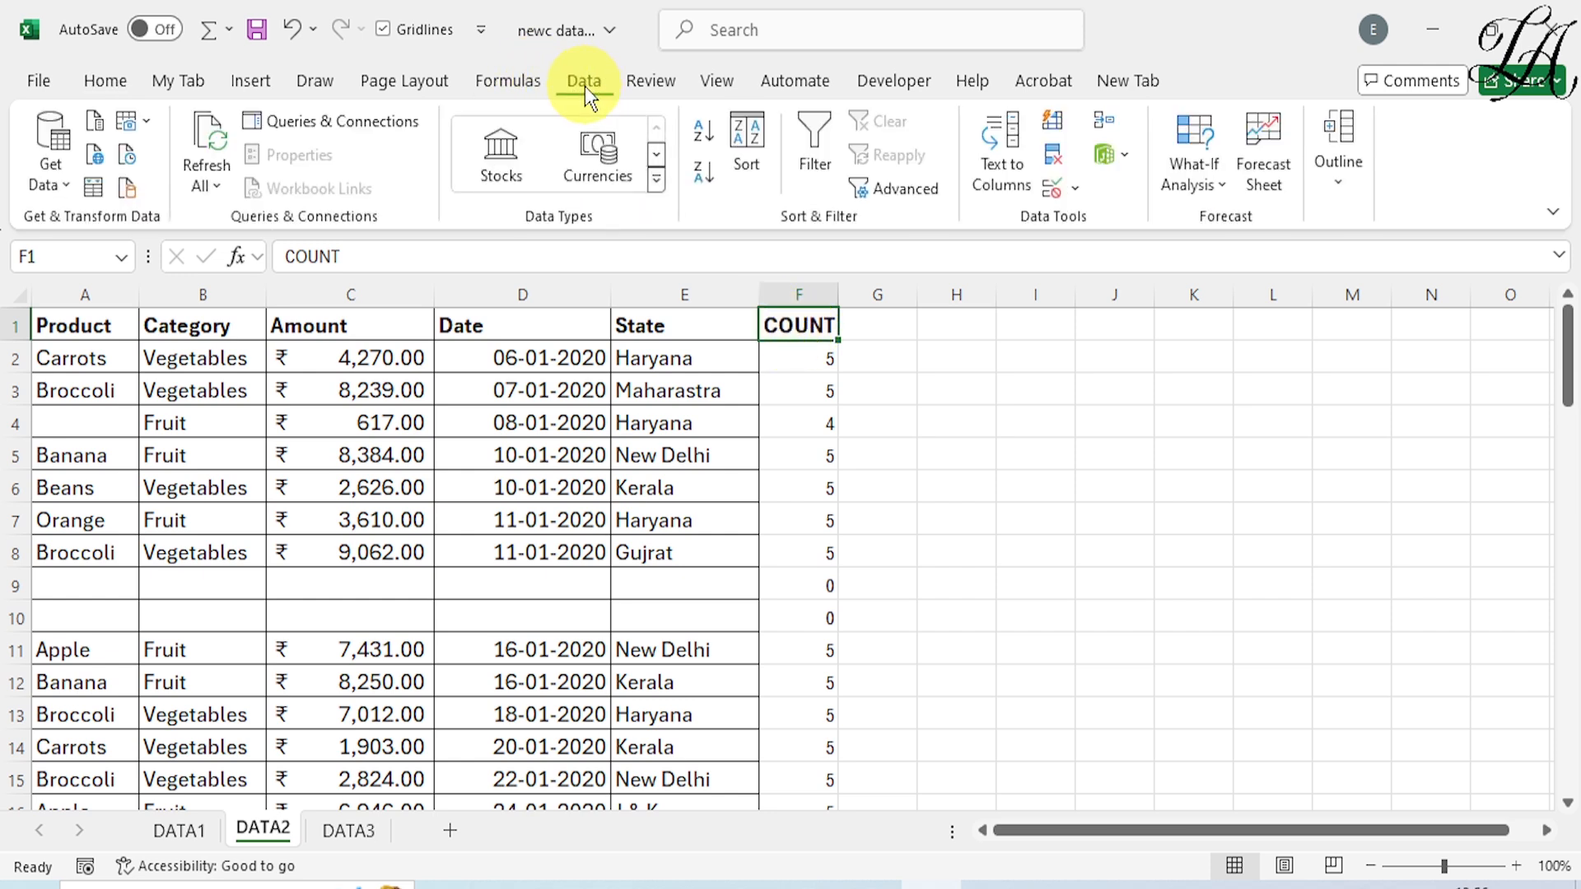
click(826, 138)
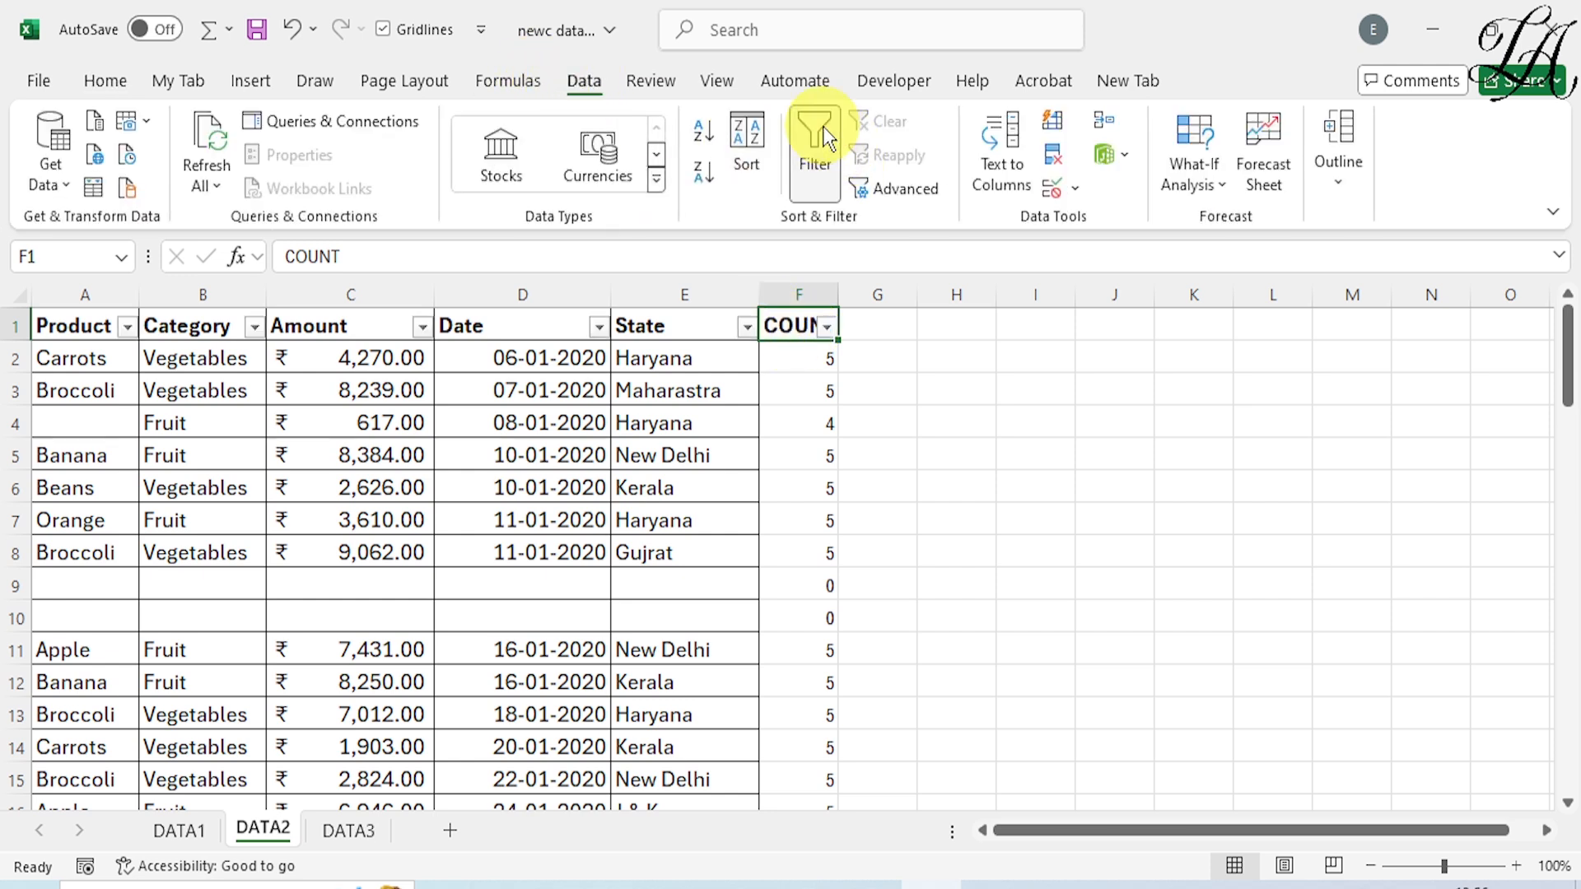
click(827, 328)
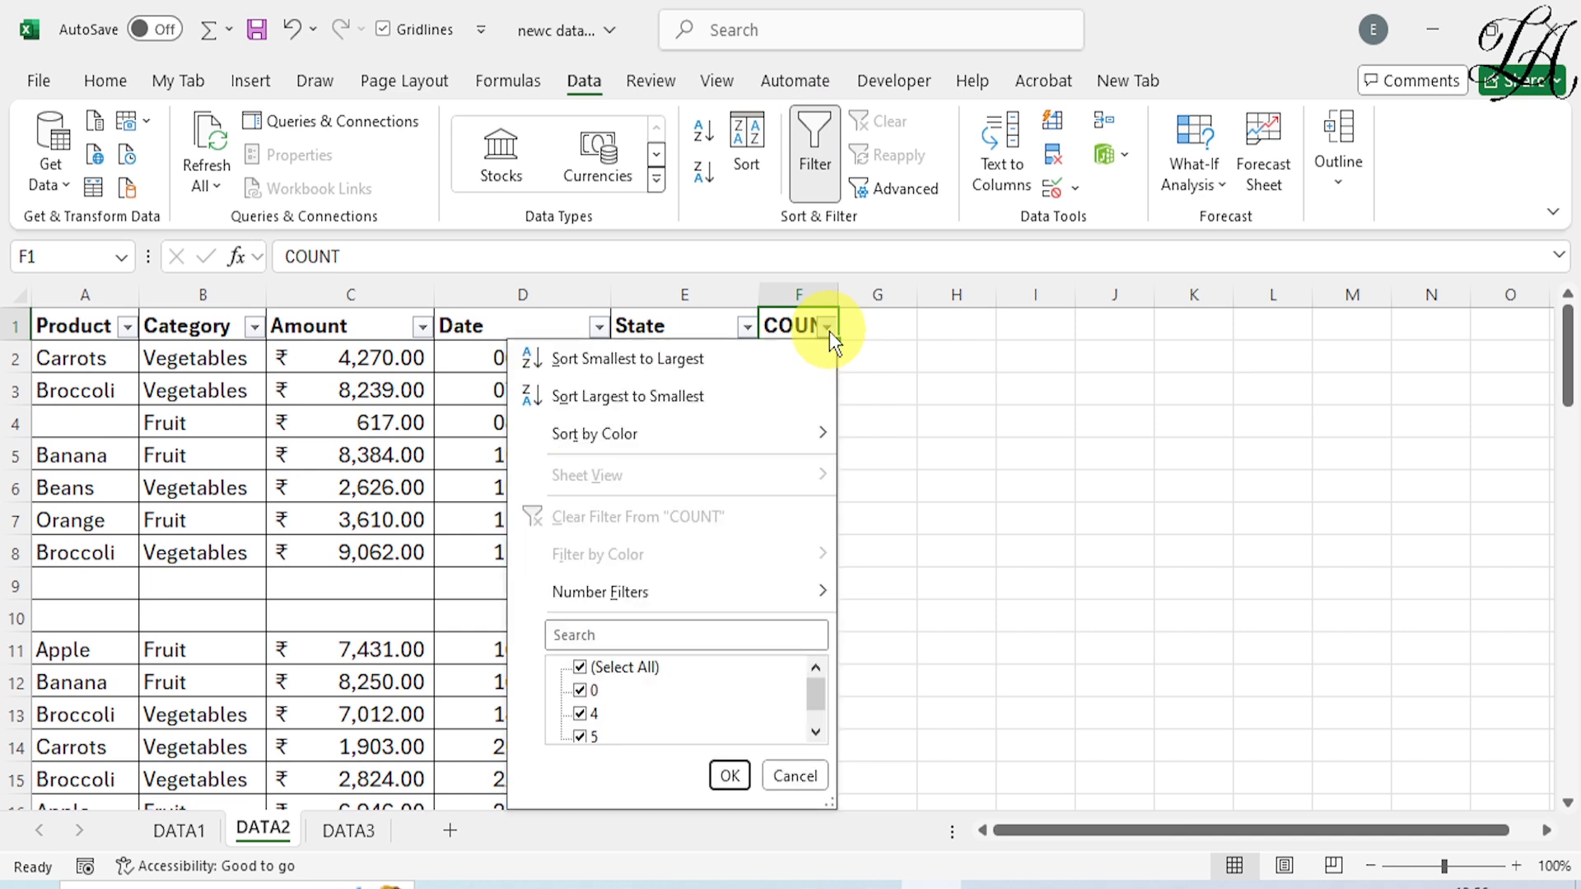
click(579, 668)
click(580, 689)
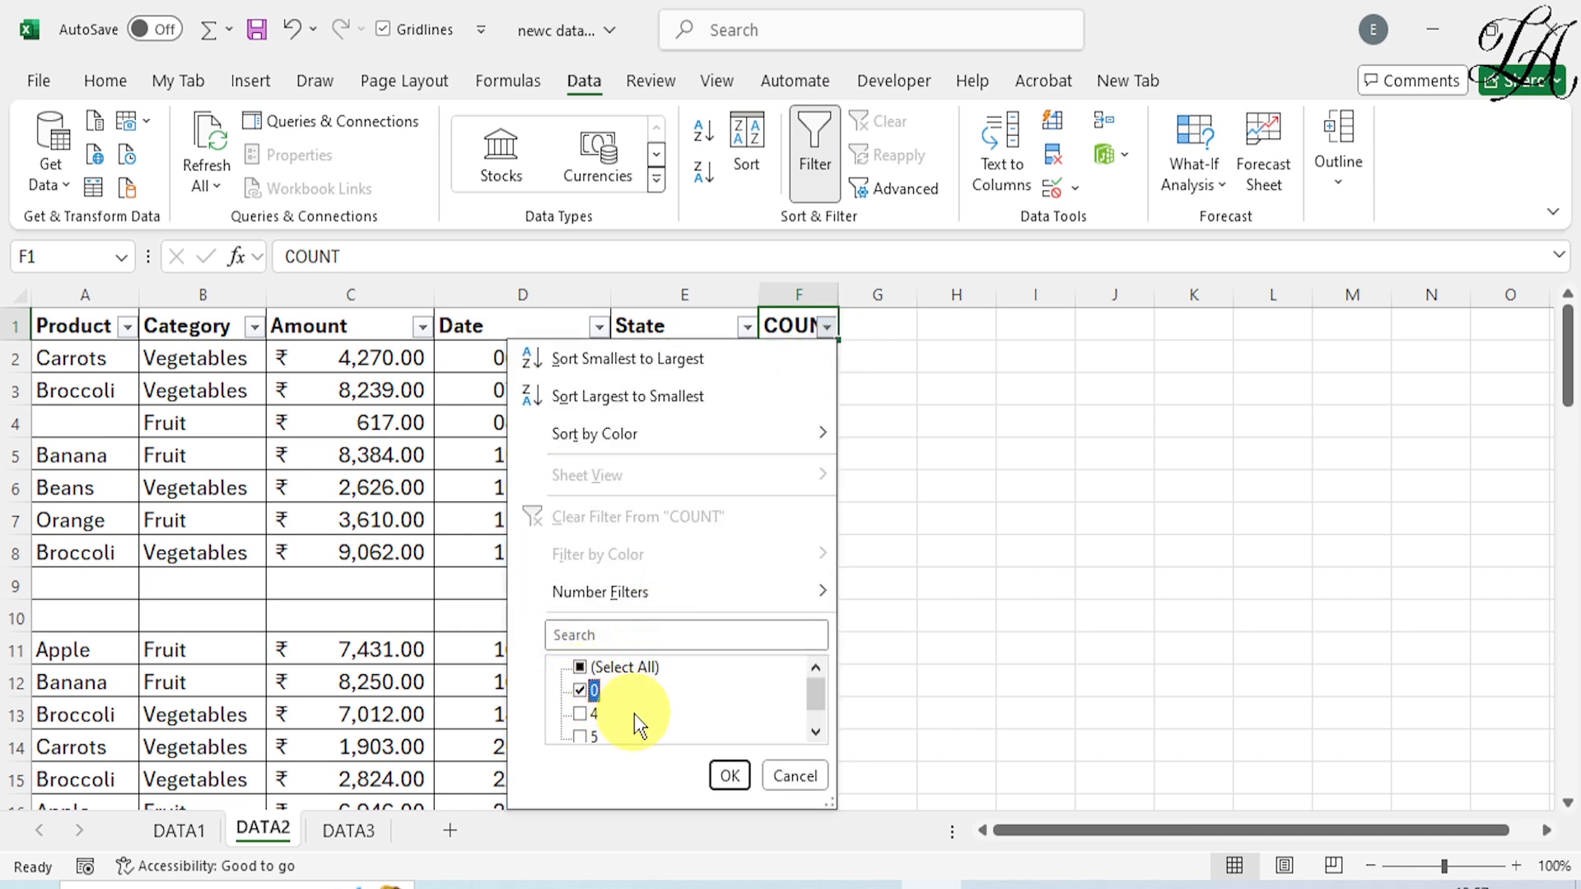
click(730, 775)
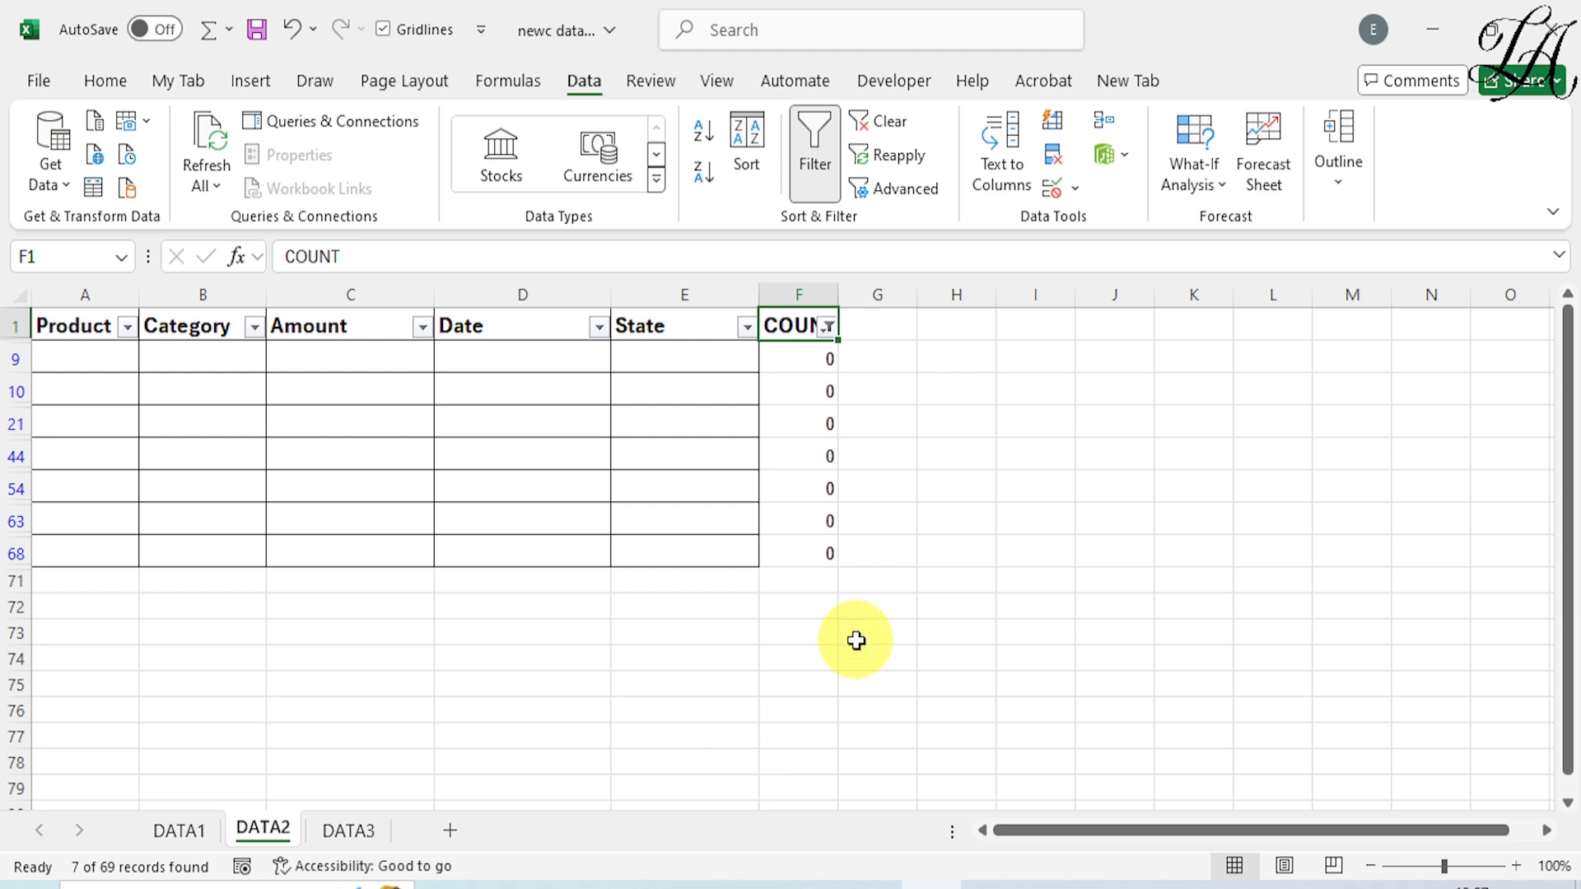
Delete the entire sheet rows of all the filtered records with a COUNT of 0.
drag(818, 359, 828, 547)
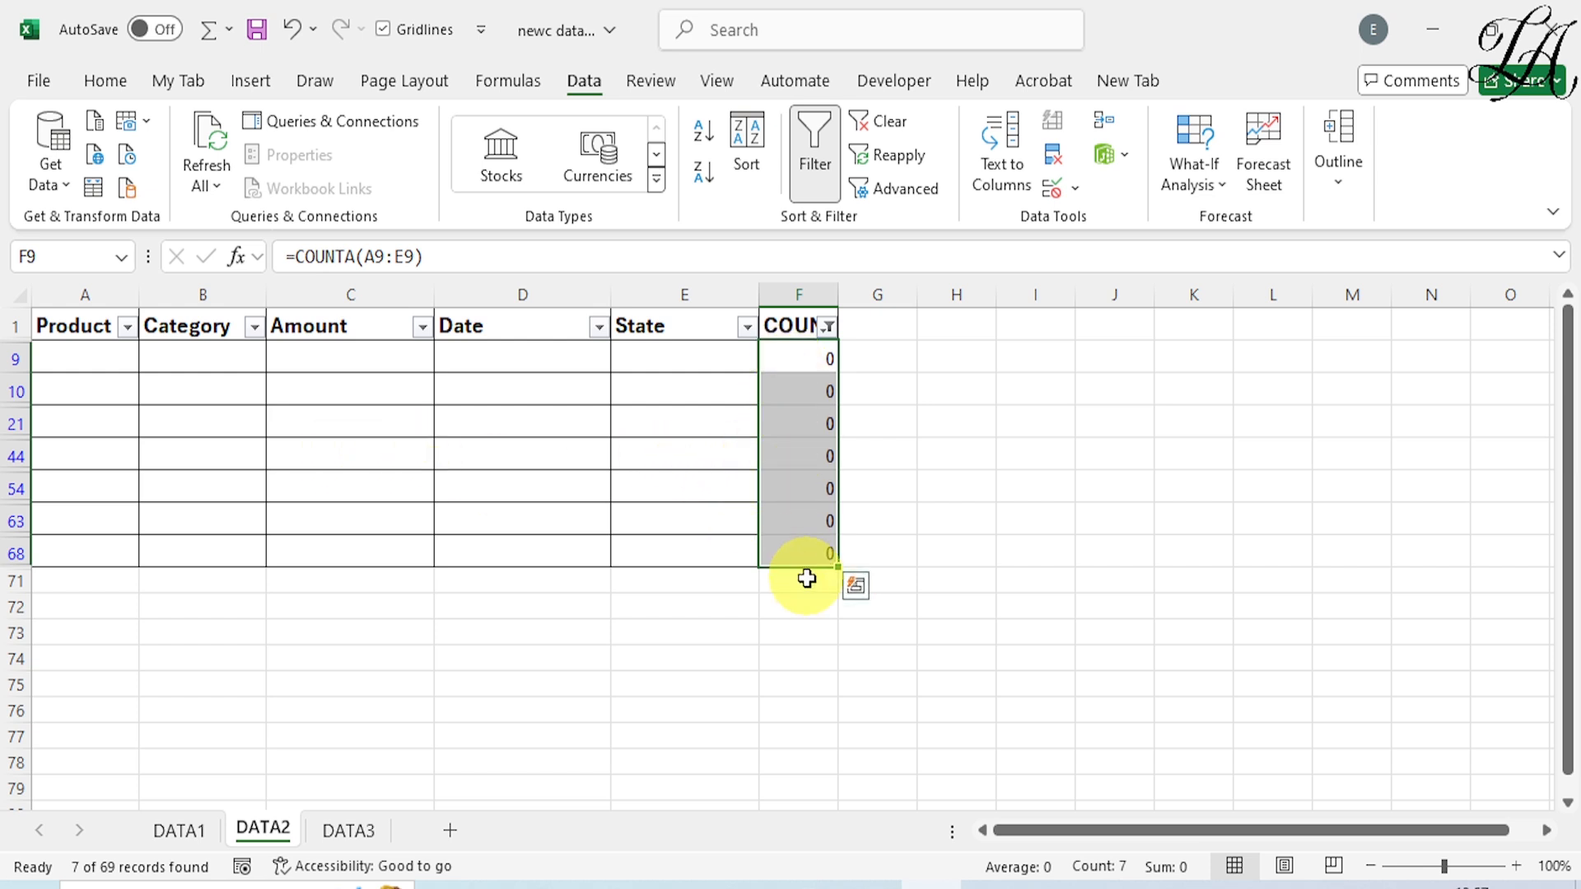
right_click(803, 387)
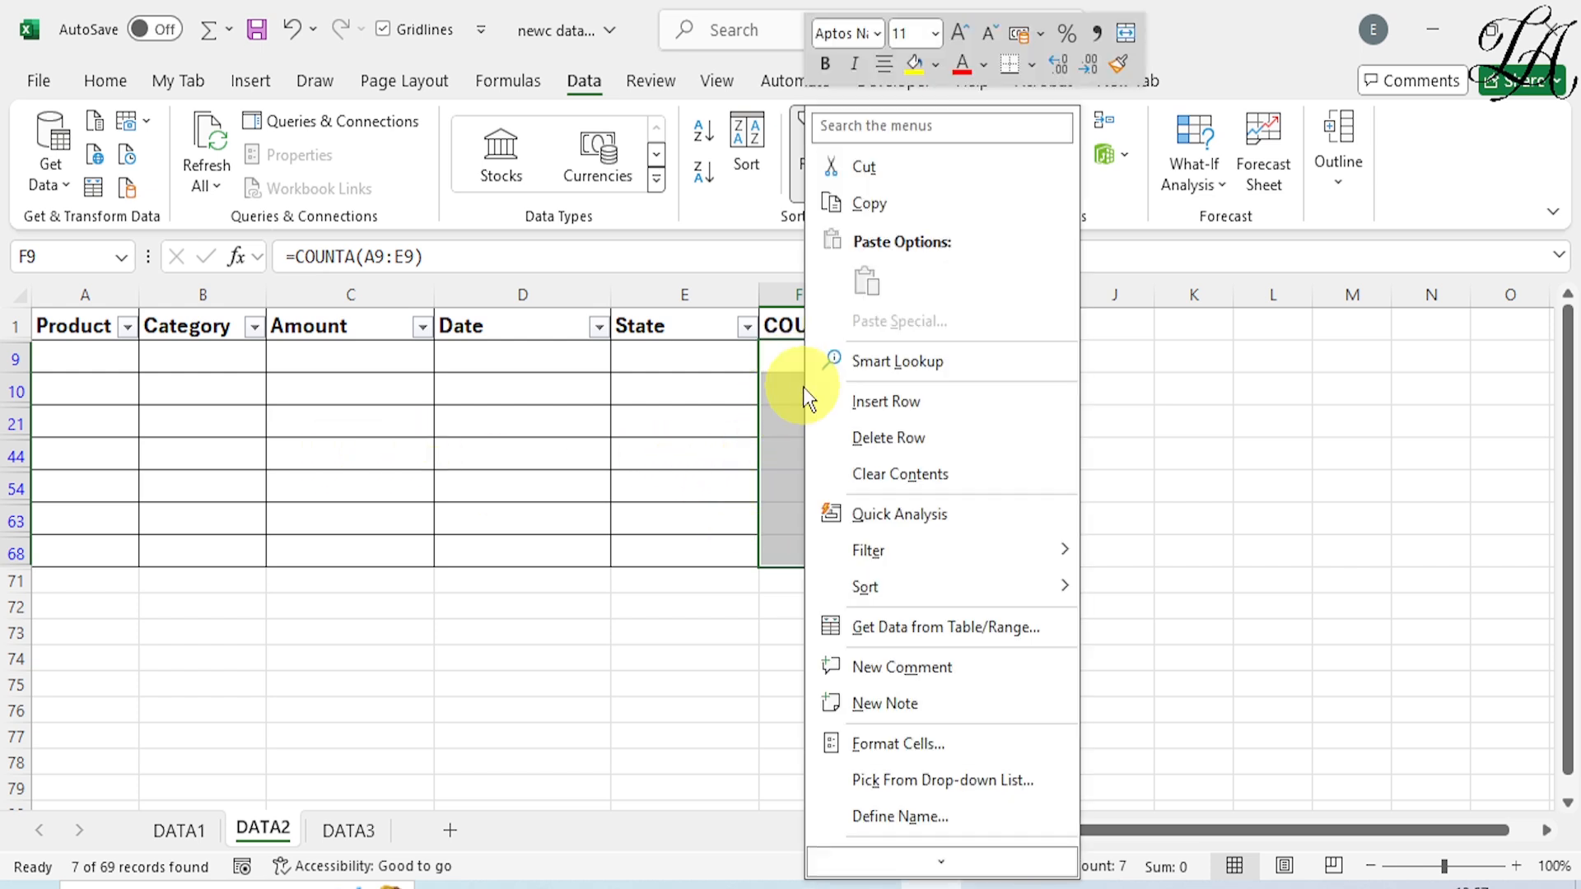
click(889, 445)
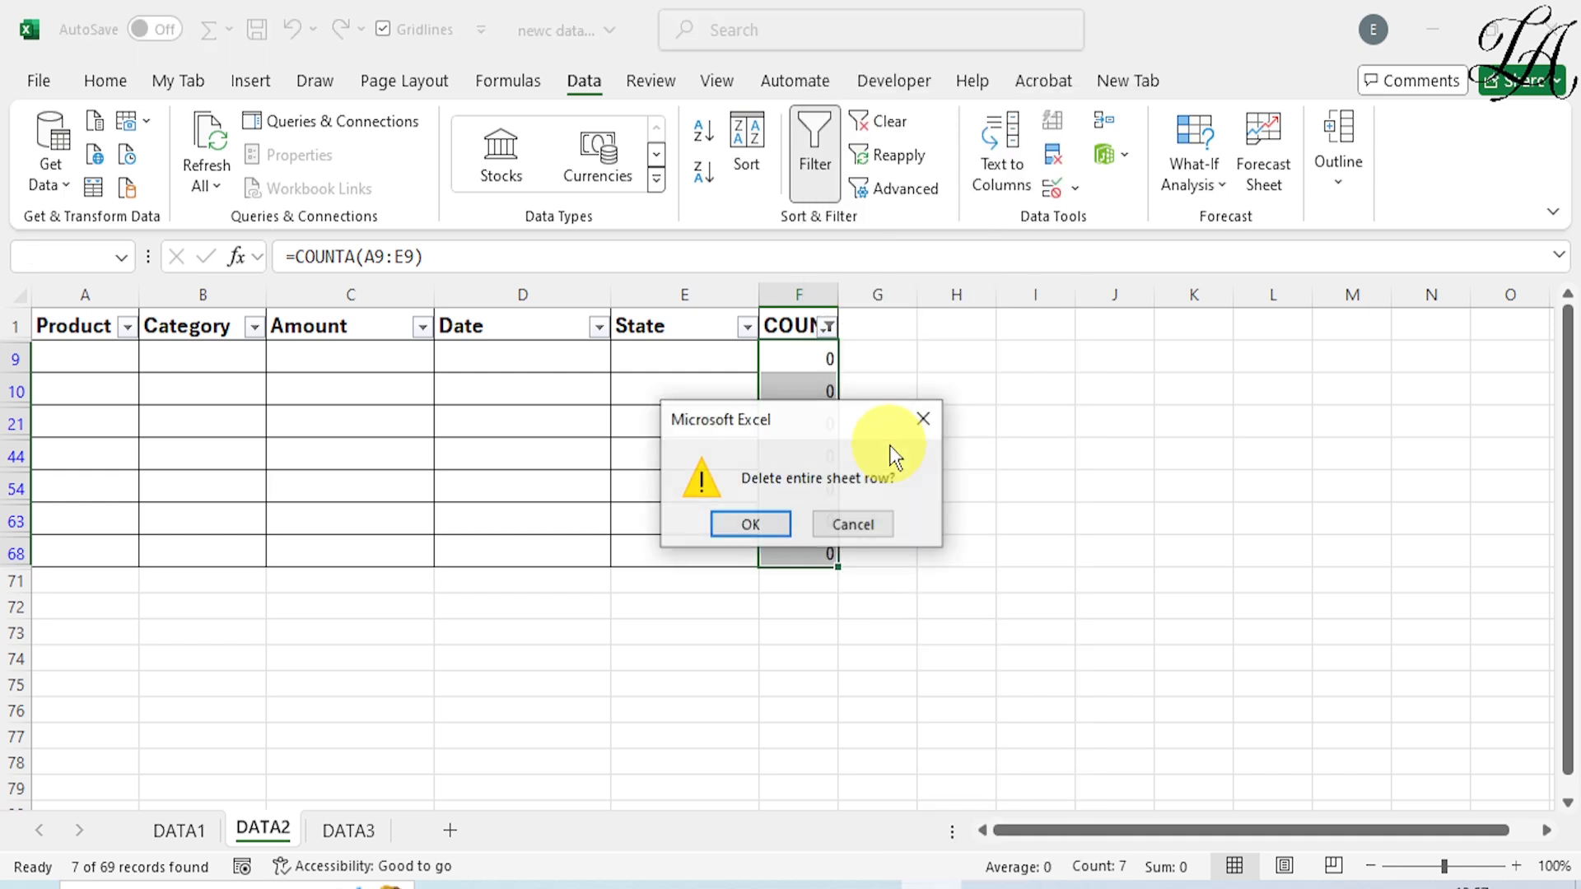
click(751, 525)
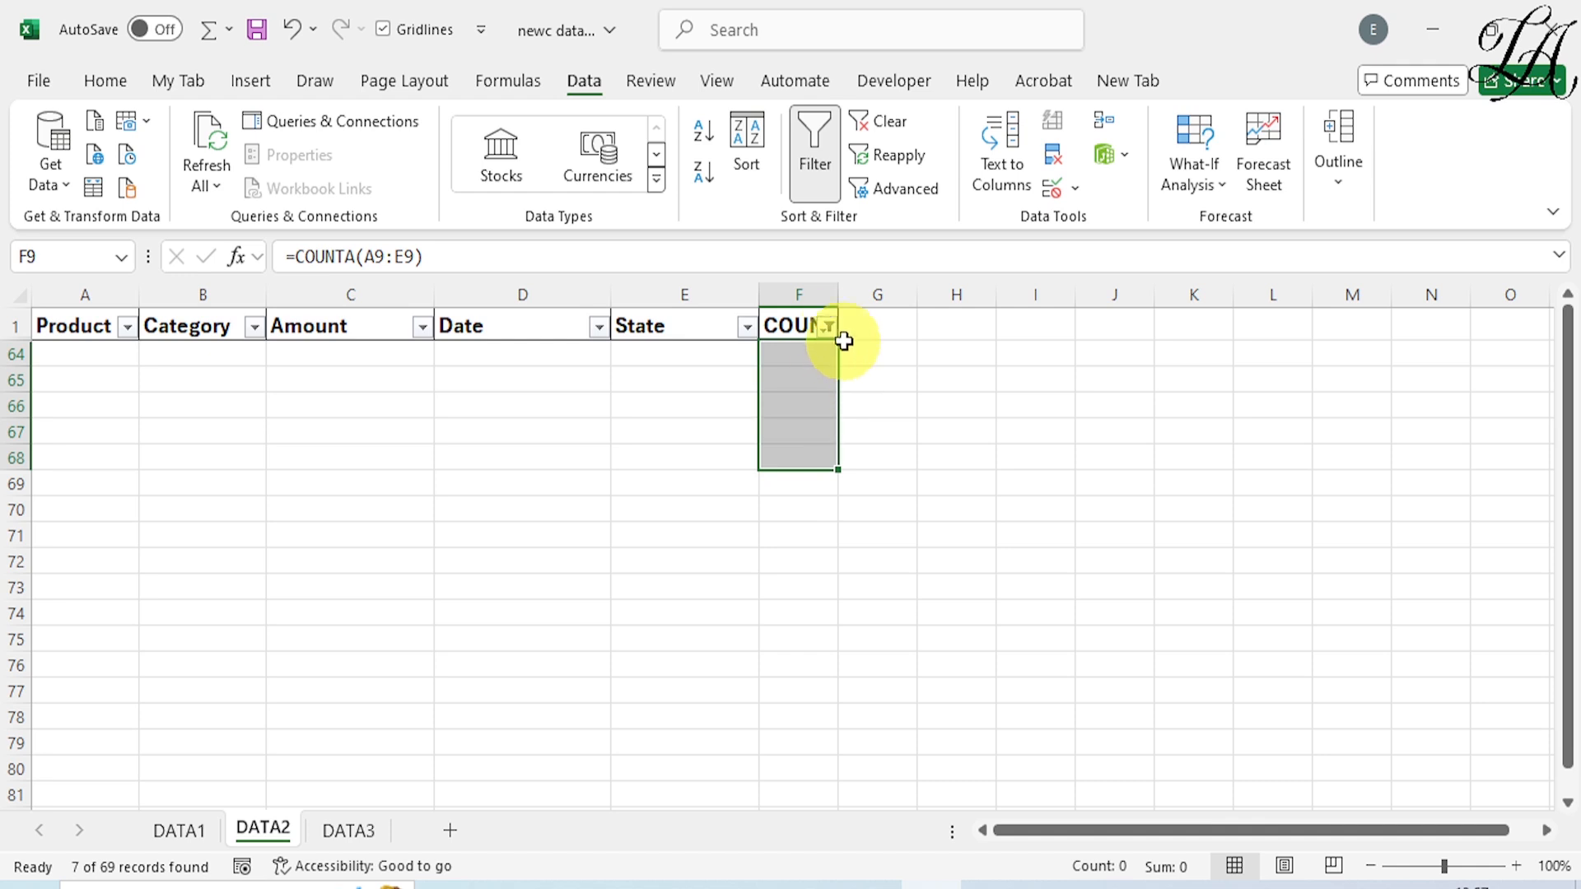
Remove the filter from the DATA2 table and look through the COUNT values of the remaining records.
click(818, 151)
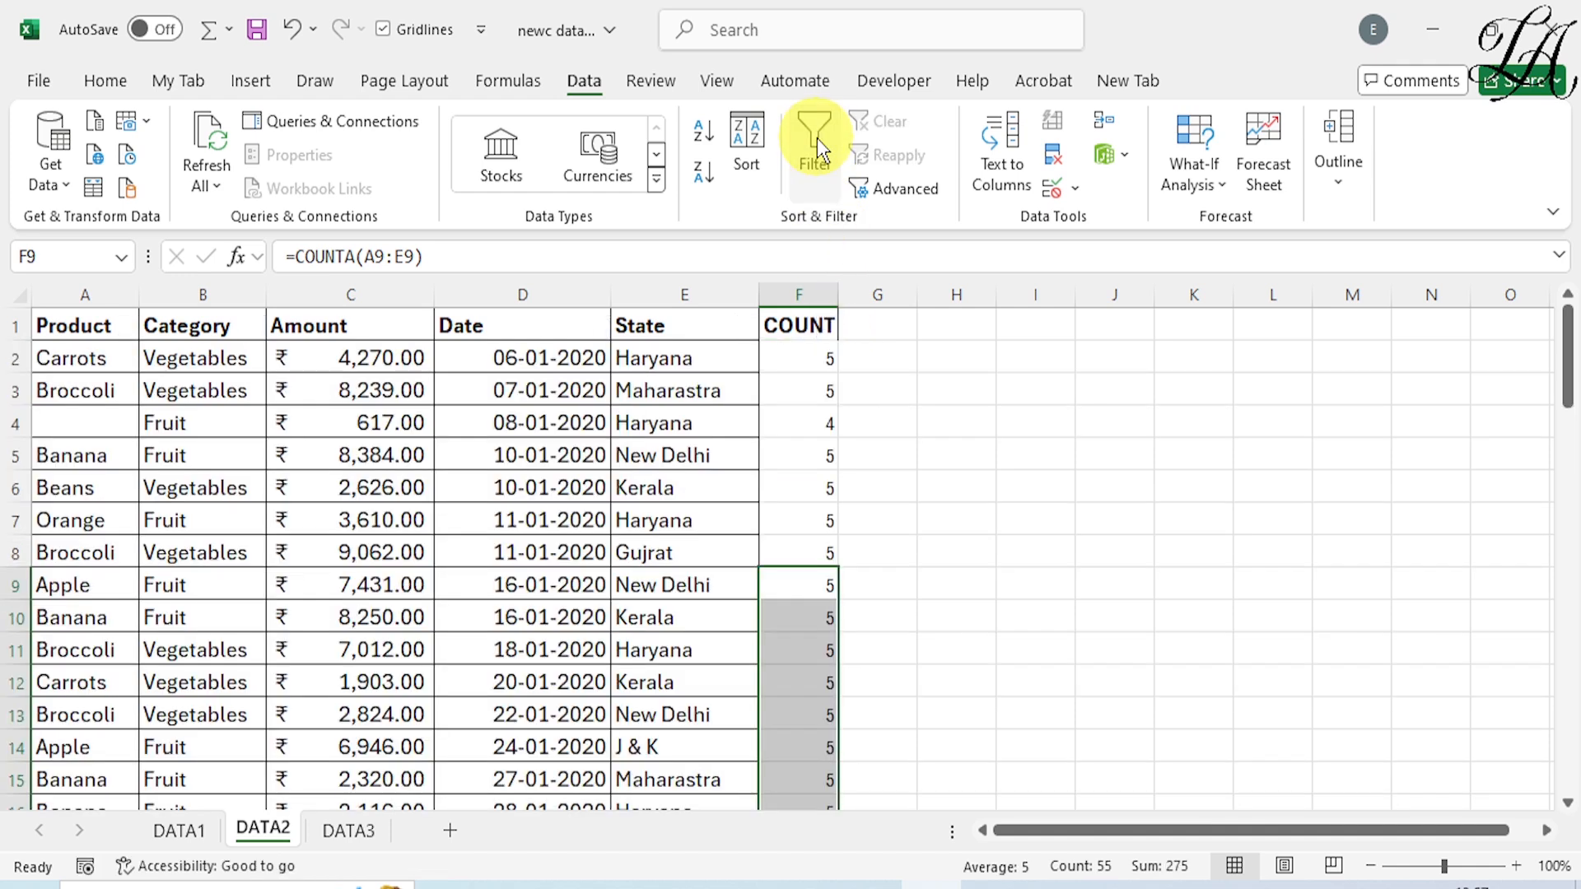
click(960, 486)
scroll(827, 457, down, 20)
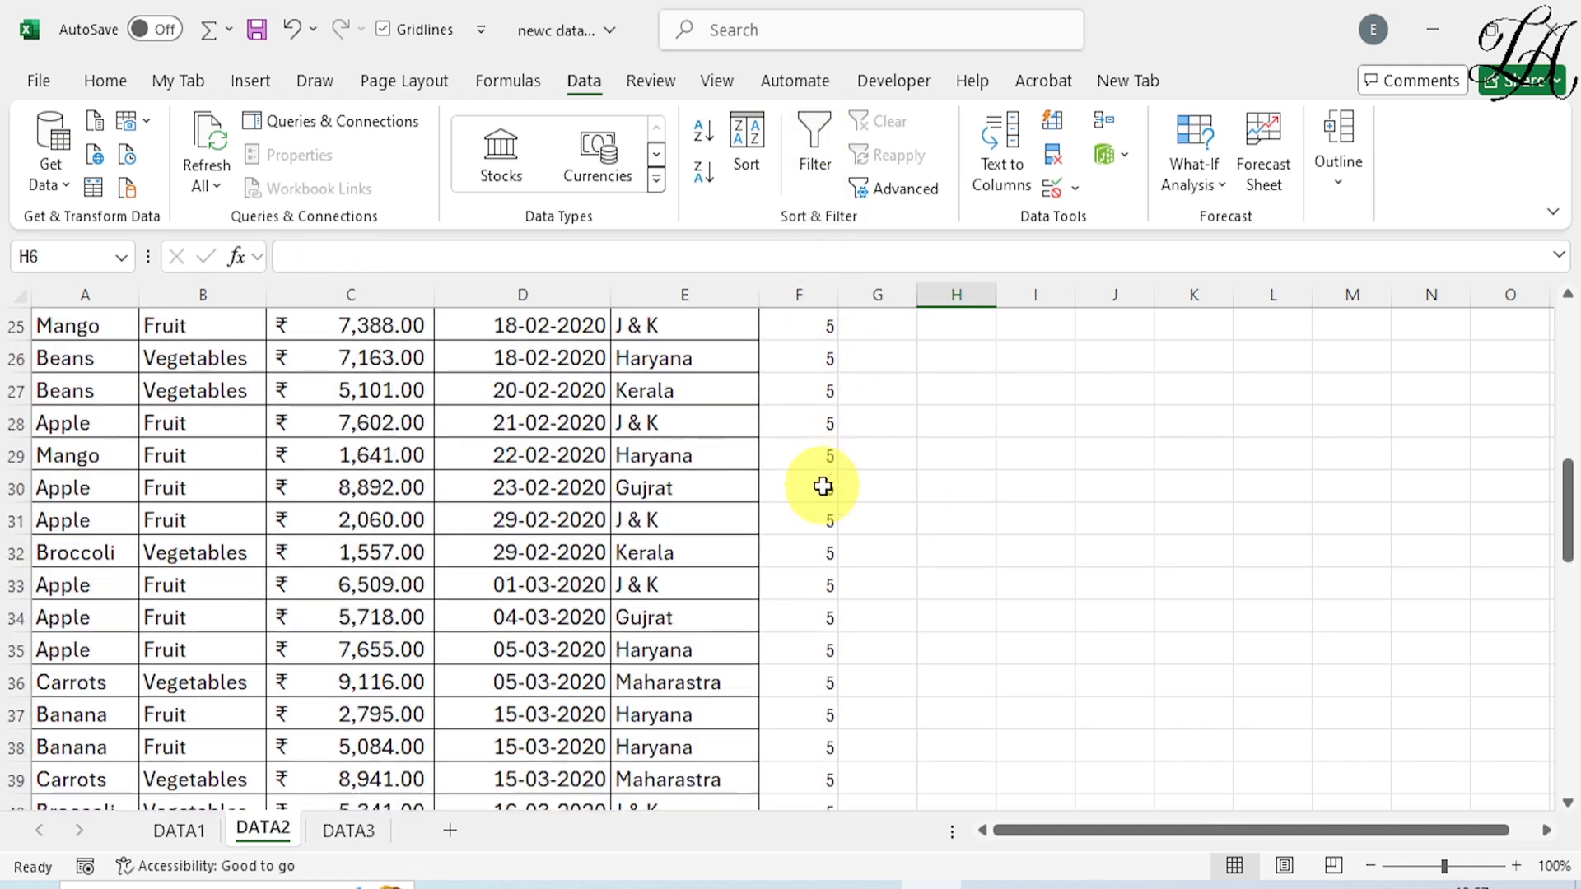
scroll(824, 478, up, 20)
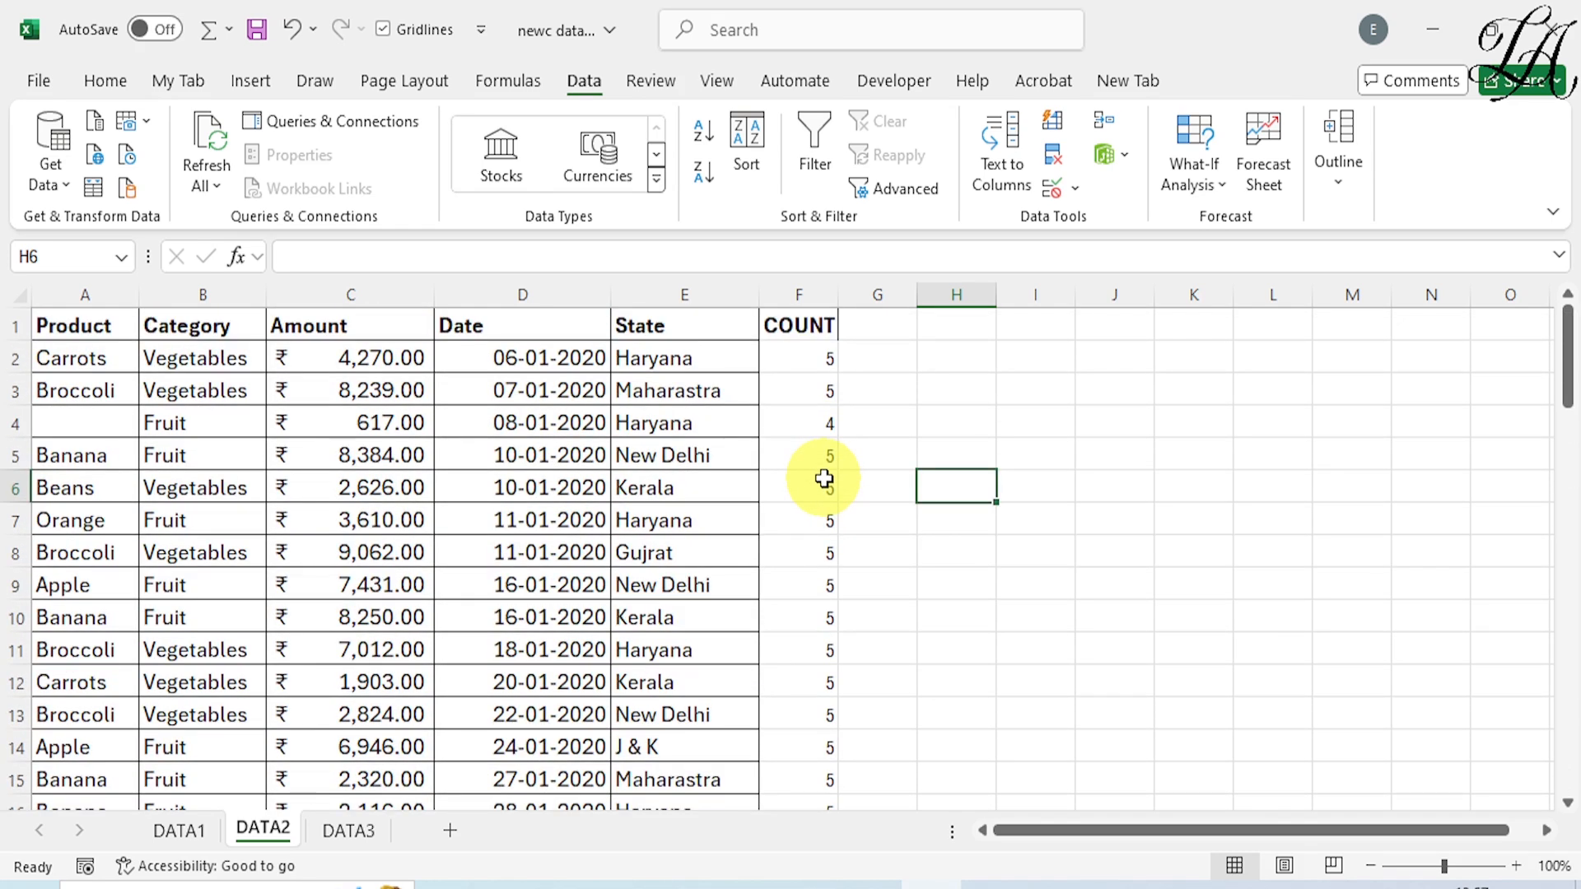
Delete the COUNT helper column F from the DATA2 sheet.
click(805, 298)
right_click(814, 316)
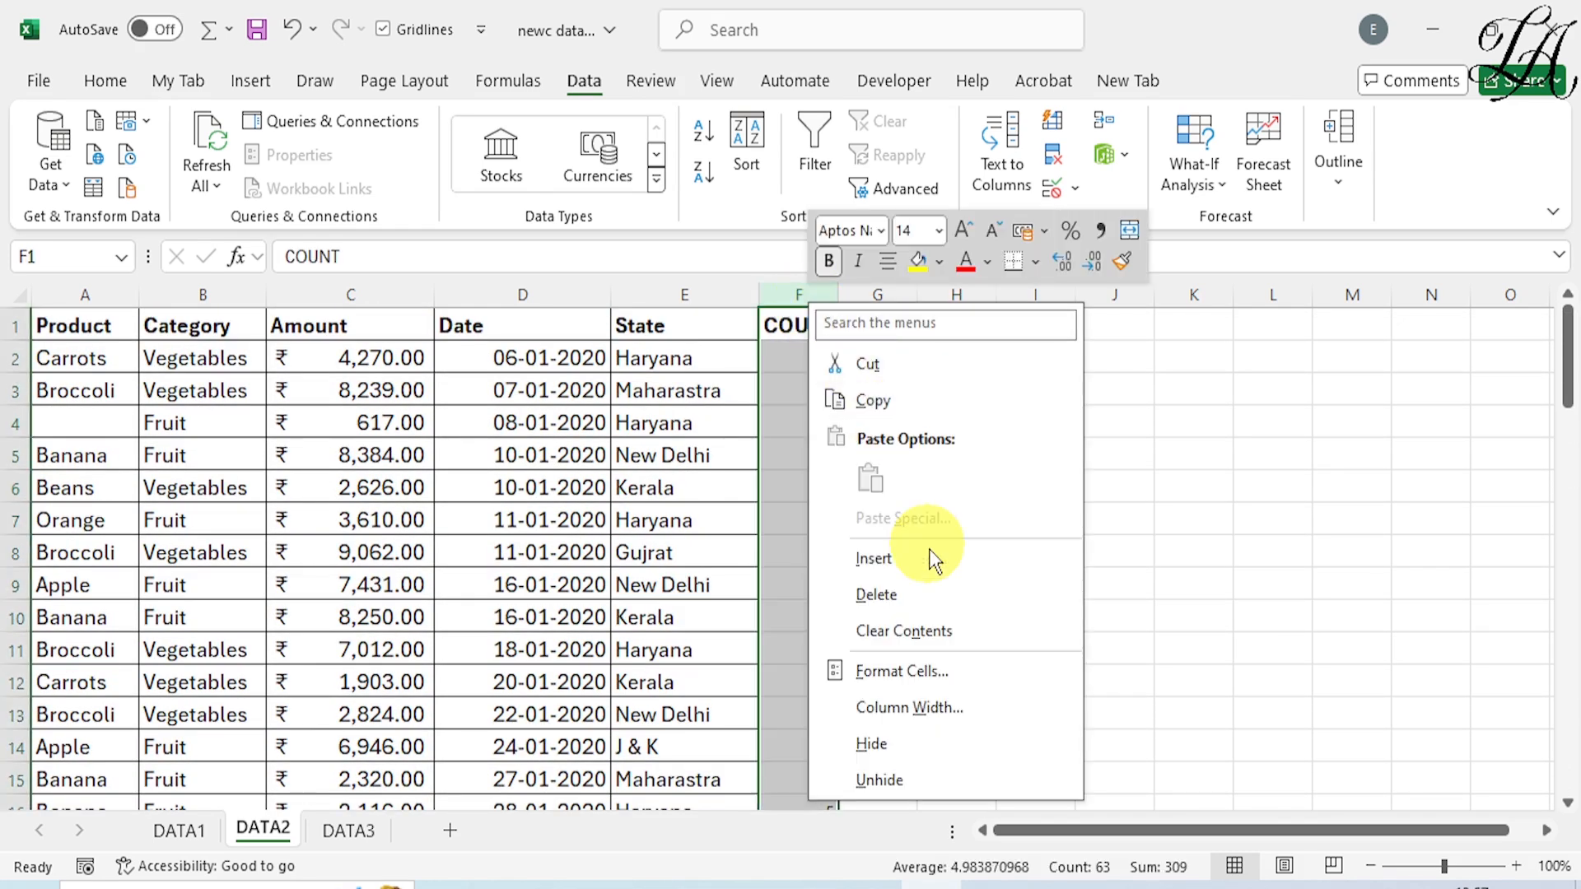
click(926, 598)
click(898, 464)
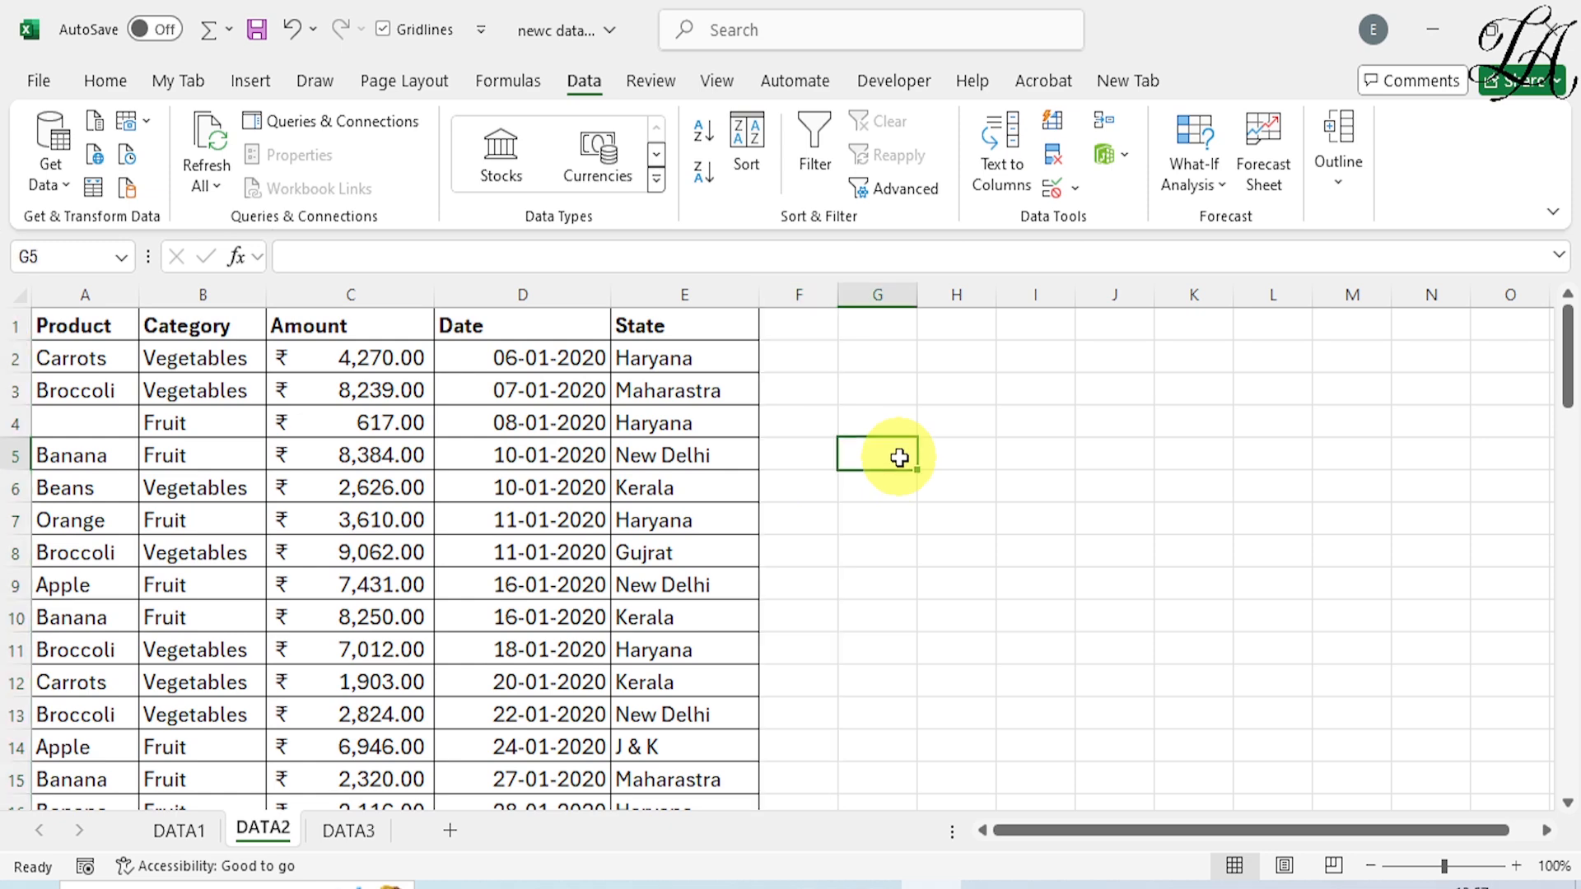
Check the DATA2 table down to its last record for blank rows, including the partly filled record in row 4.
scroll(480, 659, down, 4)
scroll(479, 659, down, 12)
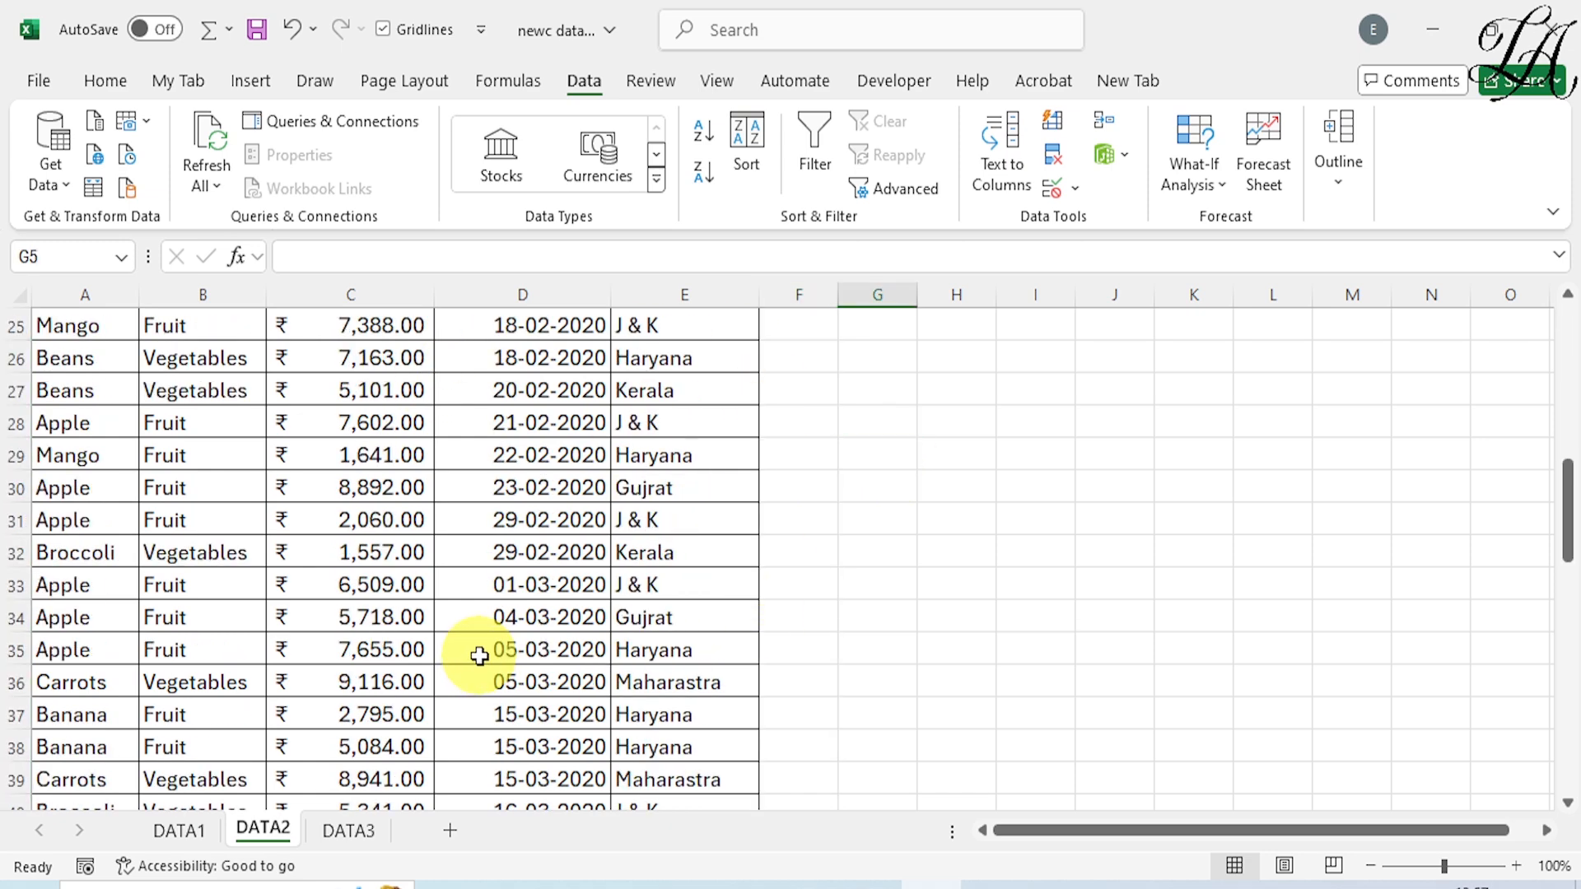
scroll(479, 655, up, 16)
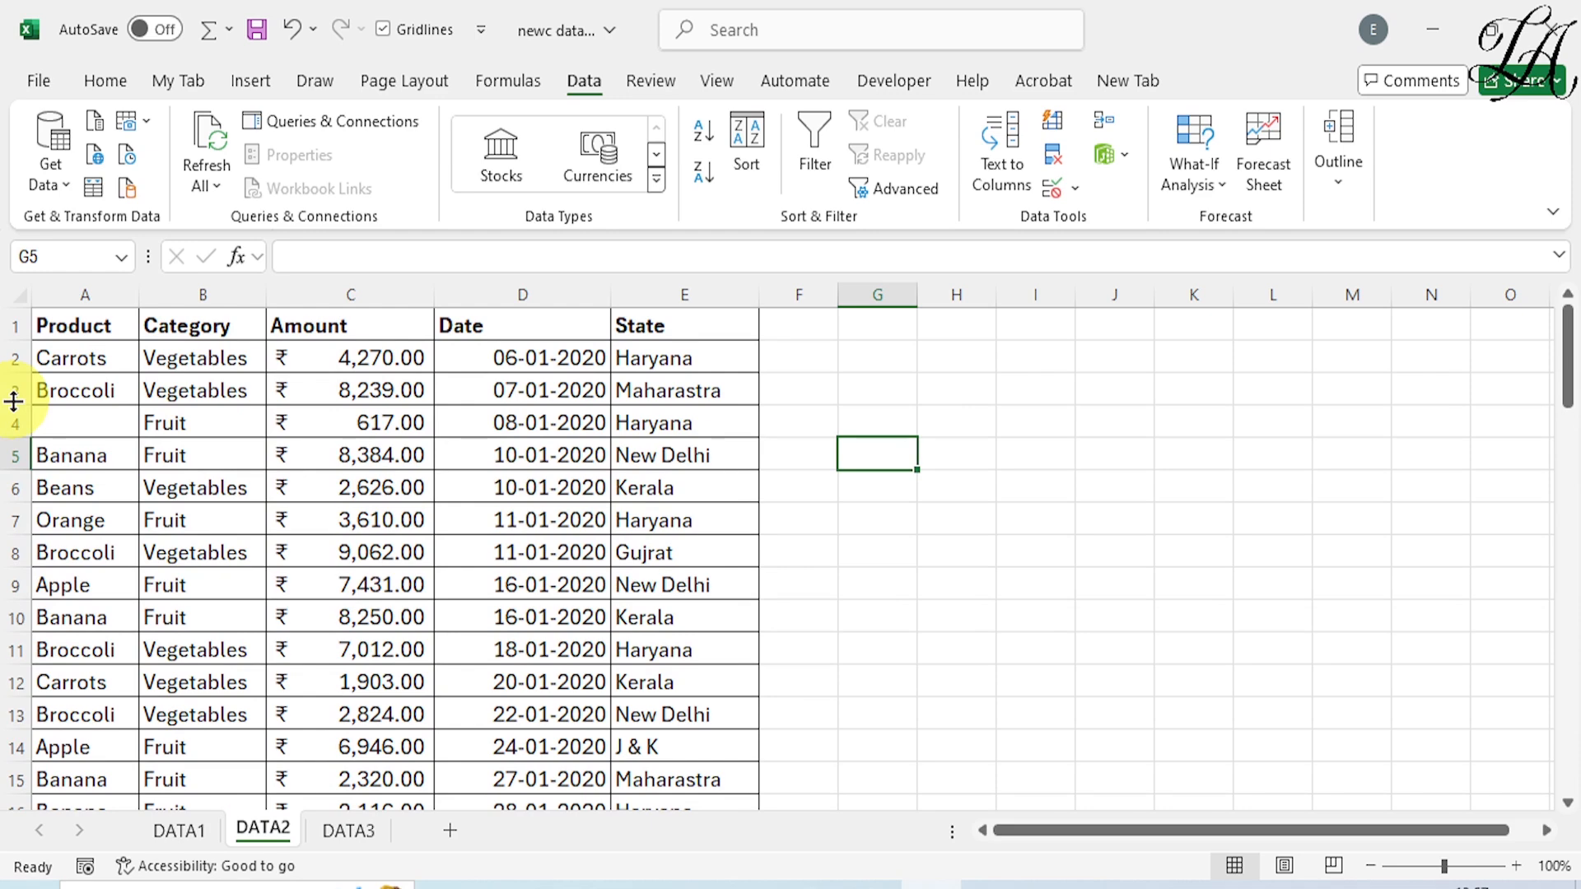
click(64, 421)
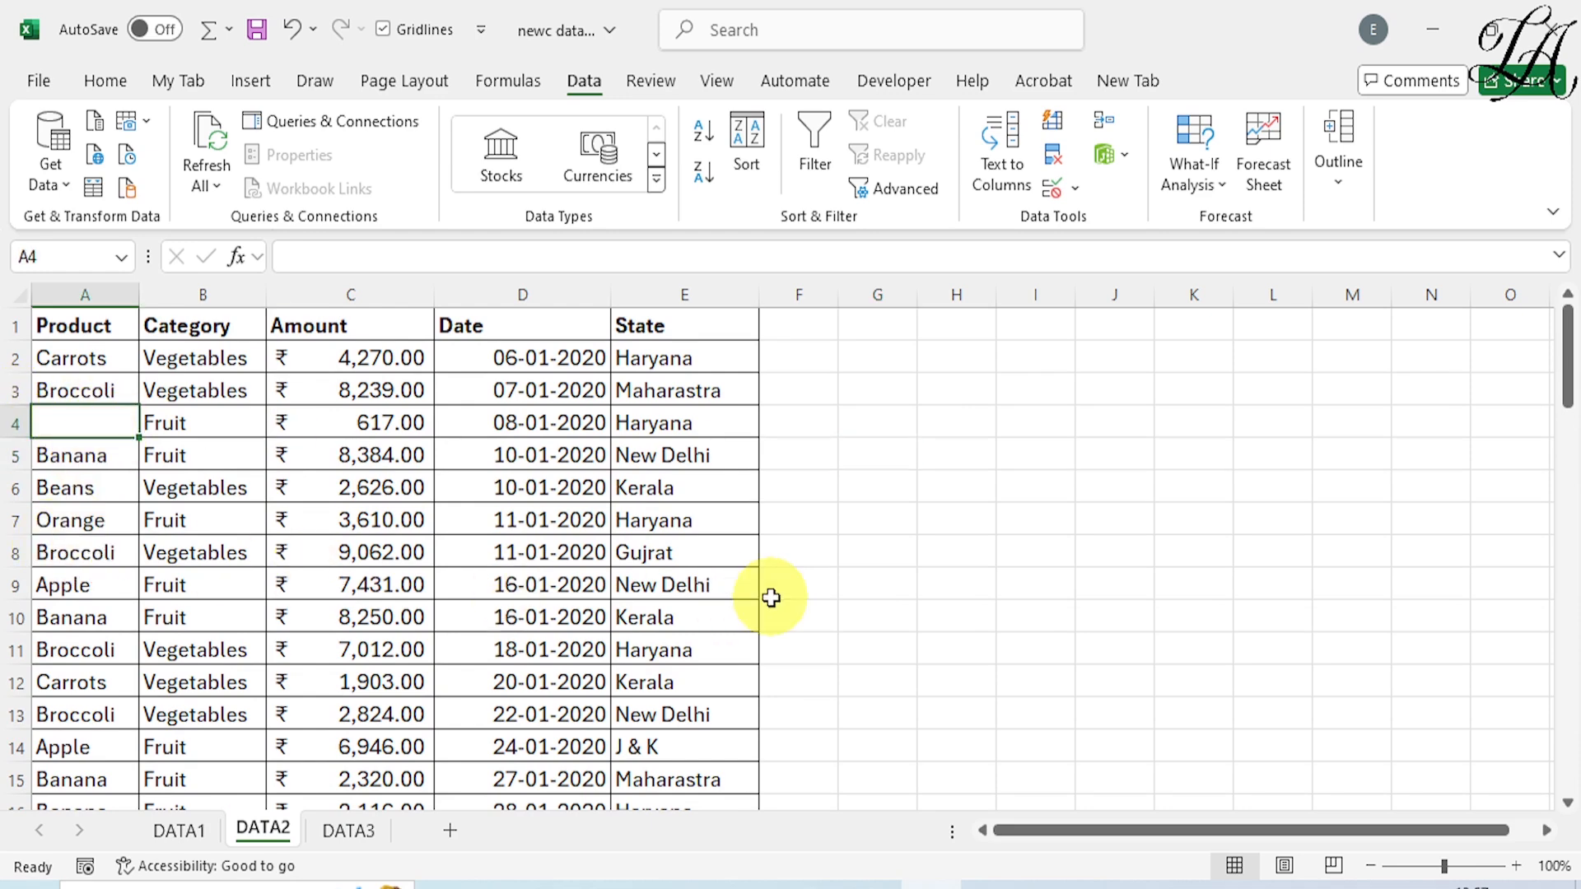
scroll(560, 672, down, 16)
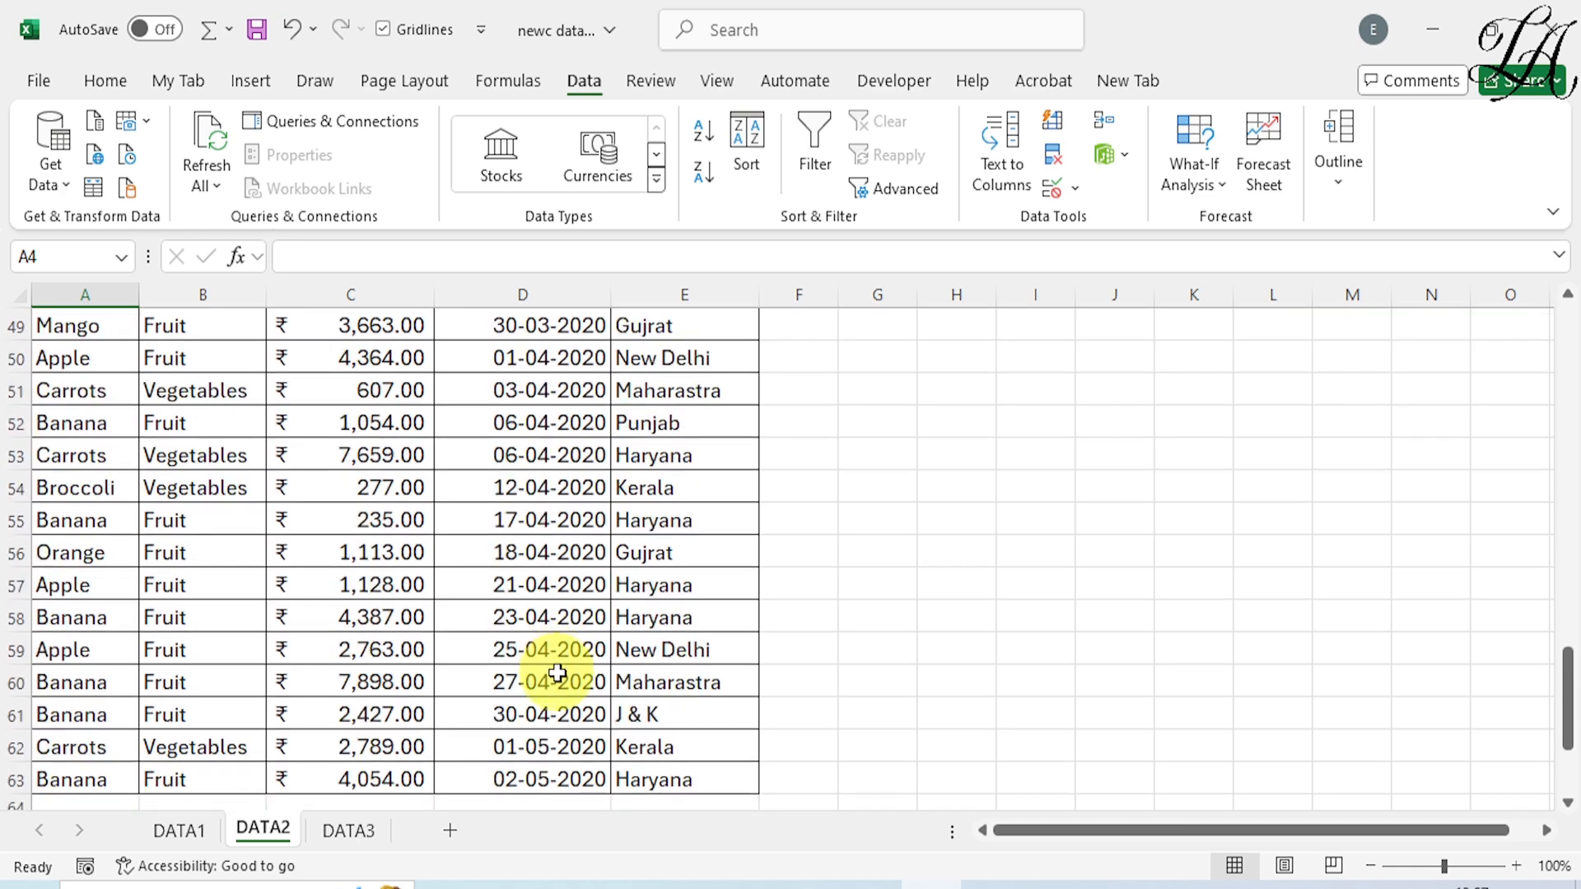
scroll(558, 673, up, 16)
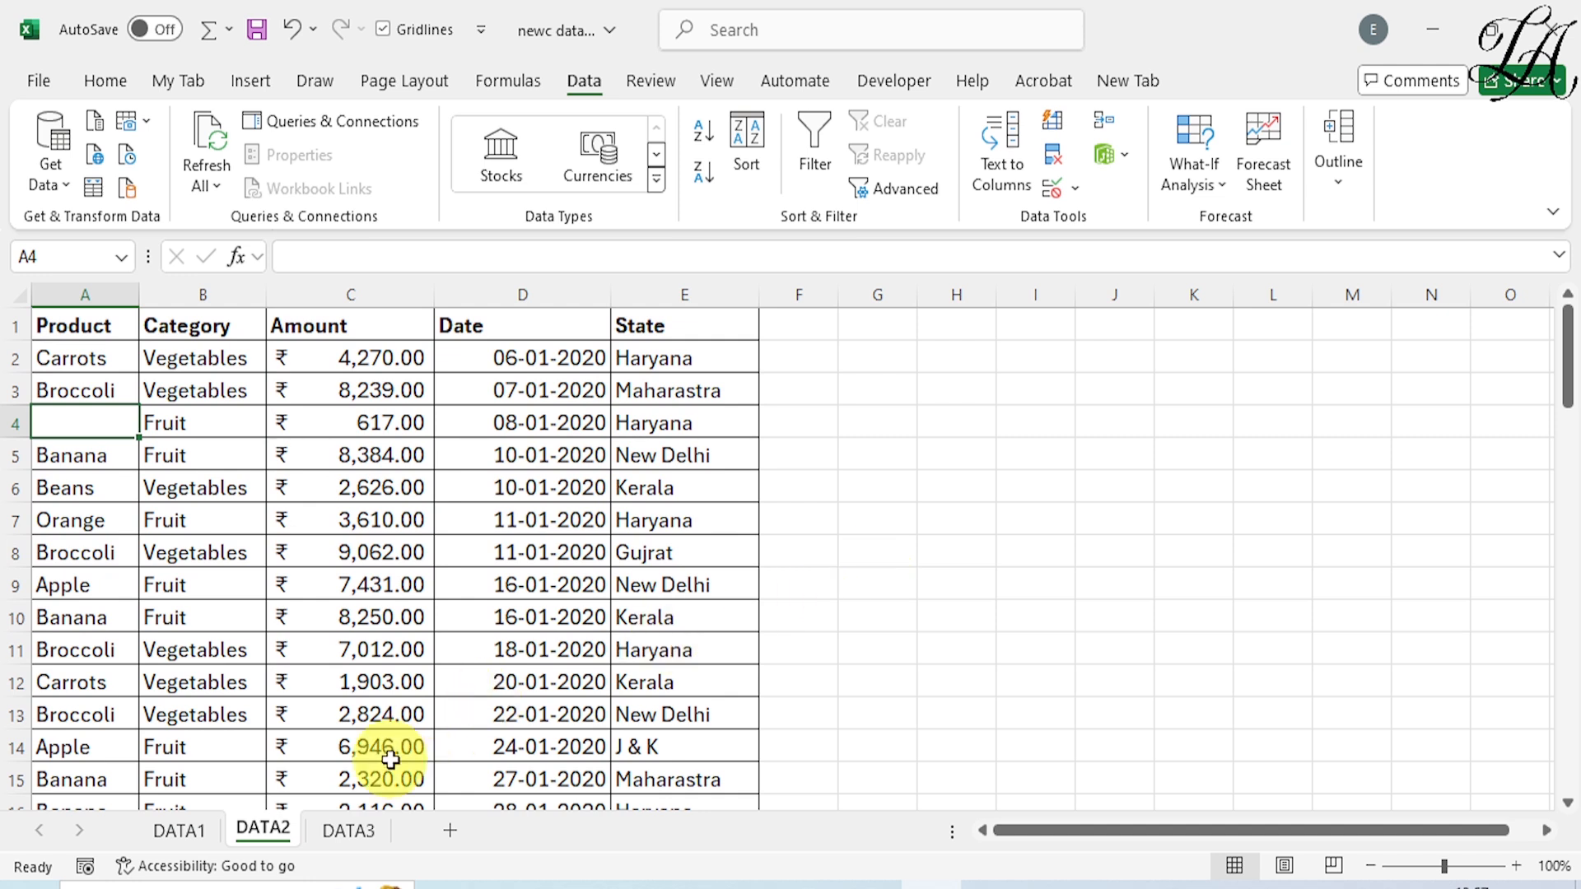
On the DATA3 sheet, select the range A1:E88, covering the table and extra empty rows below it.
click(349, 832)
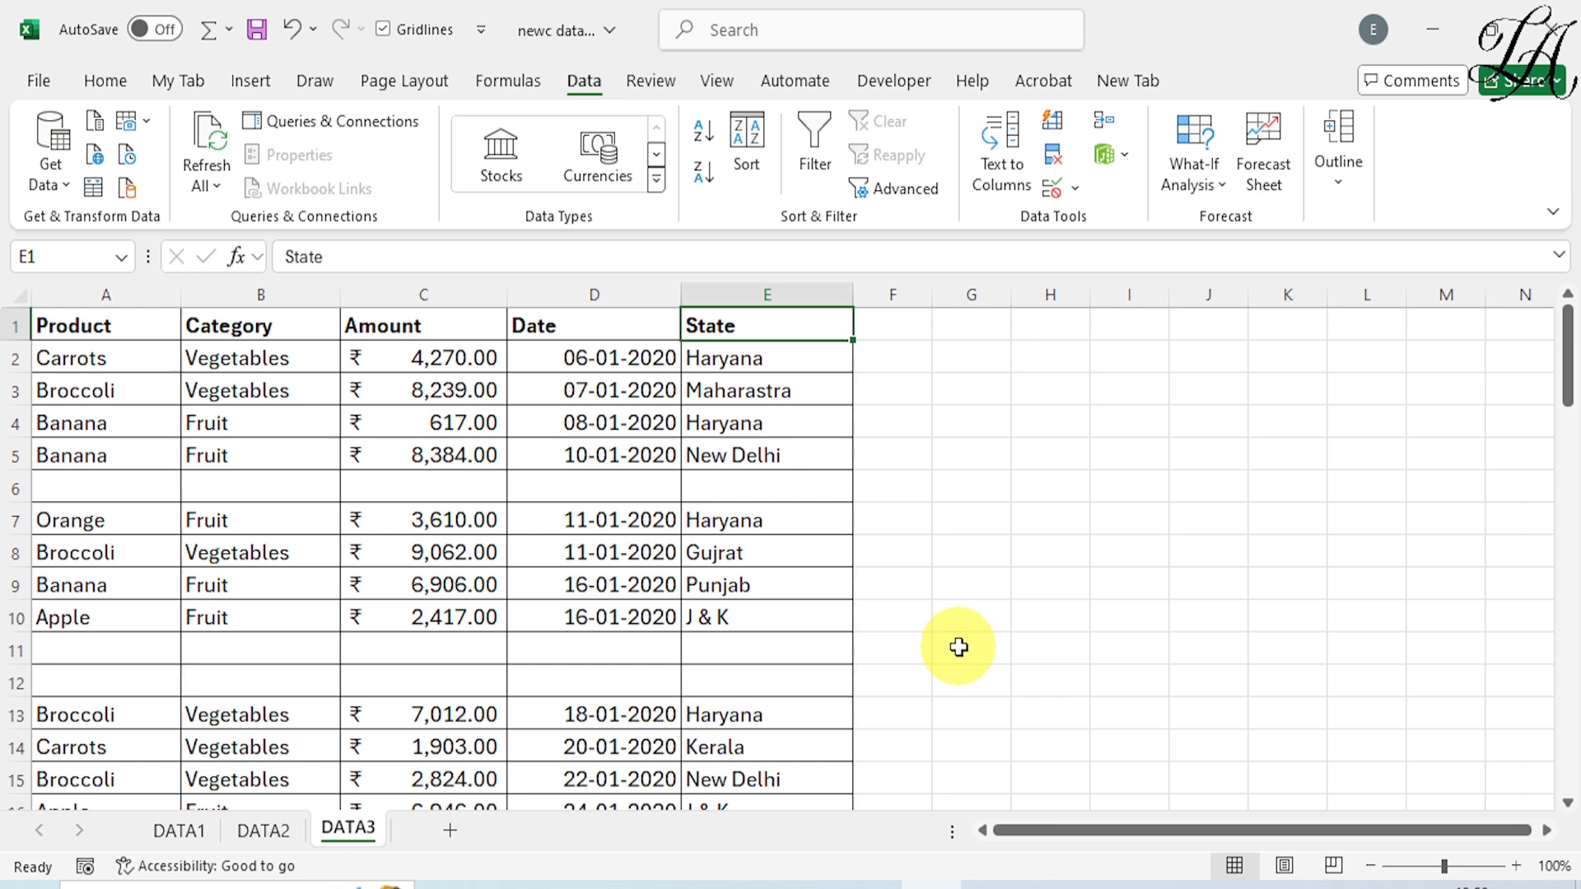
scroll(810, 565, down, 10)
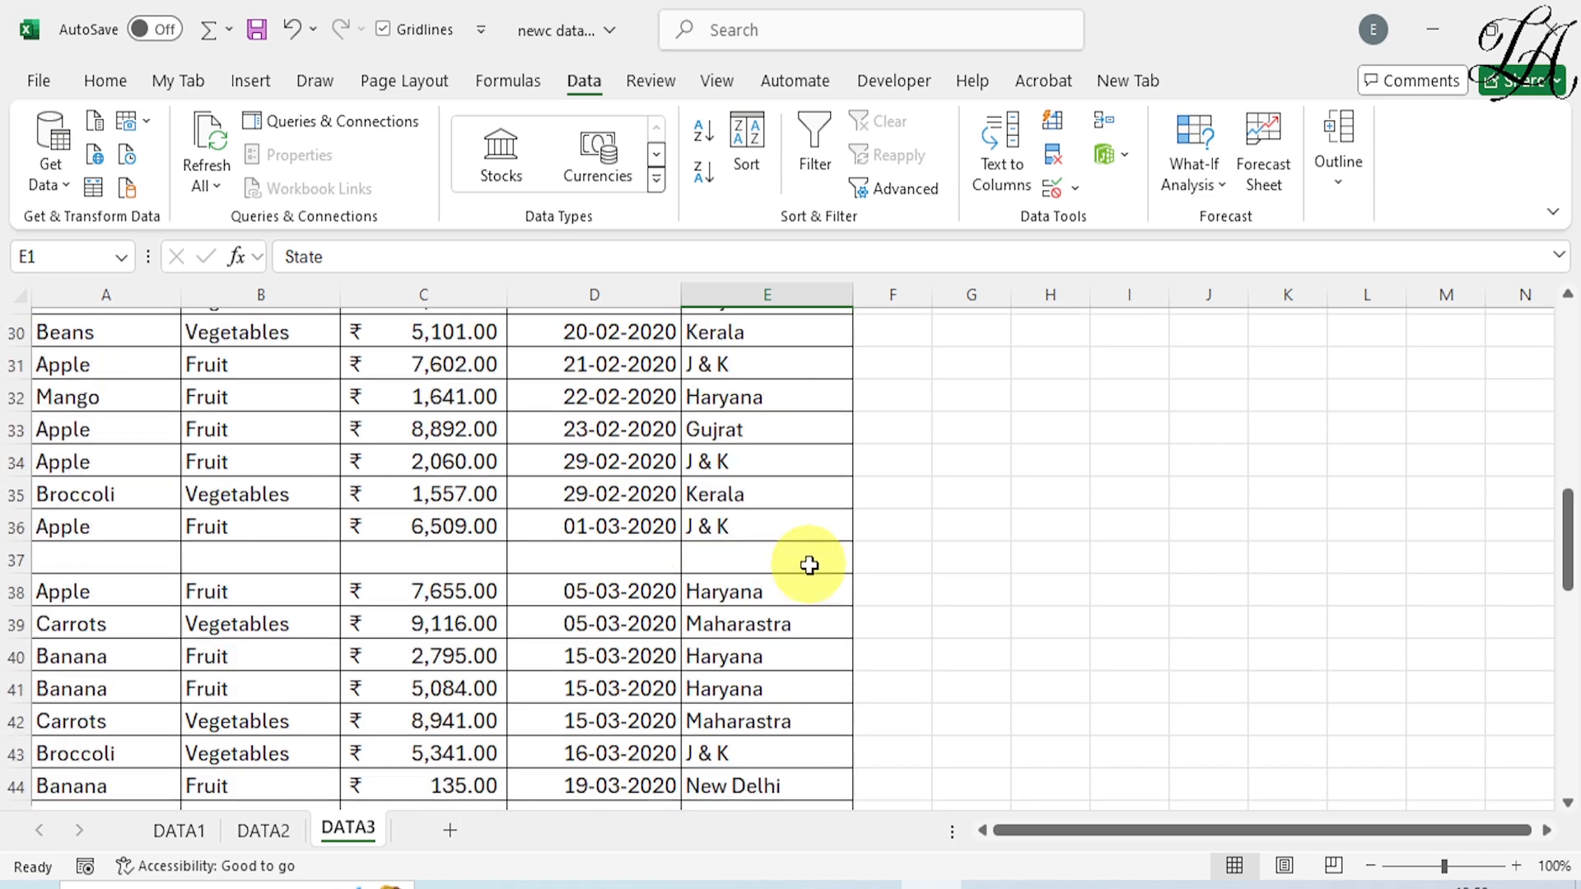
scroll(809, 565, down, 16)
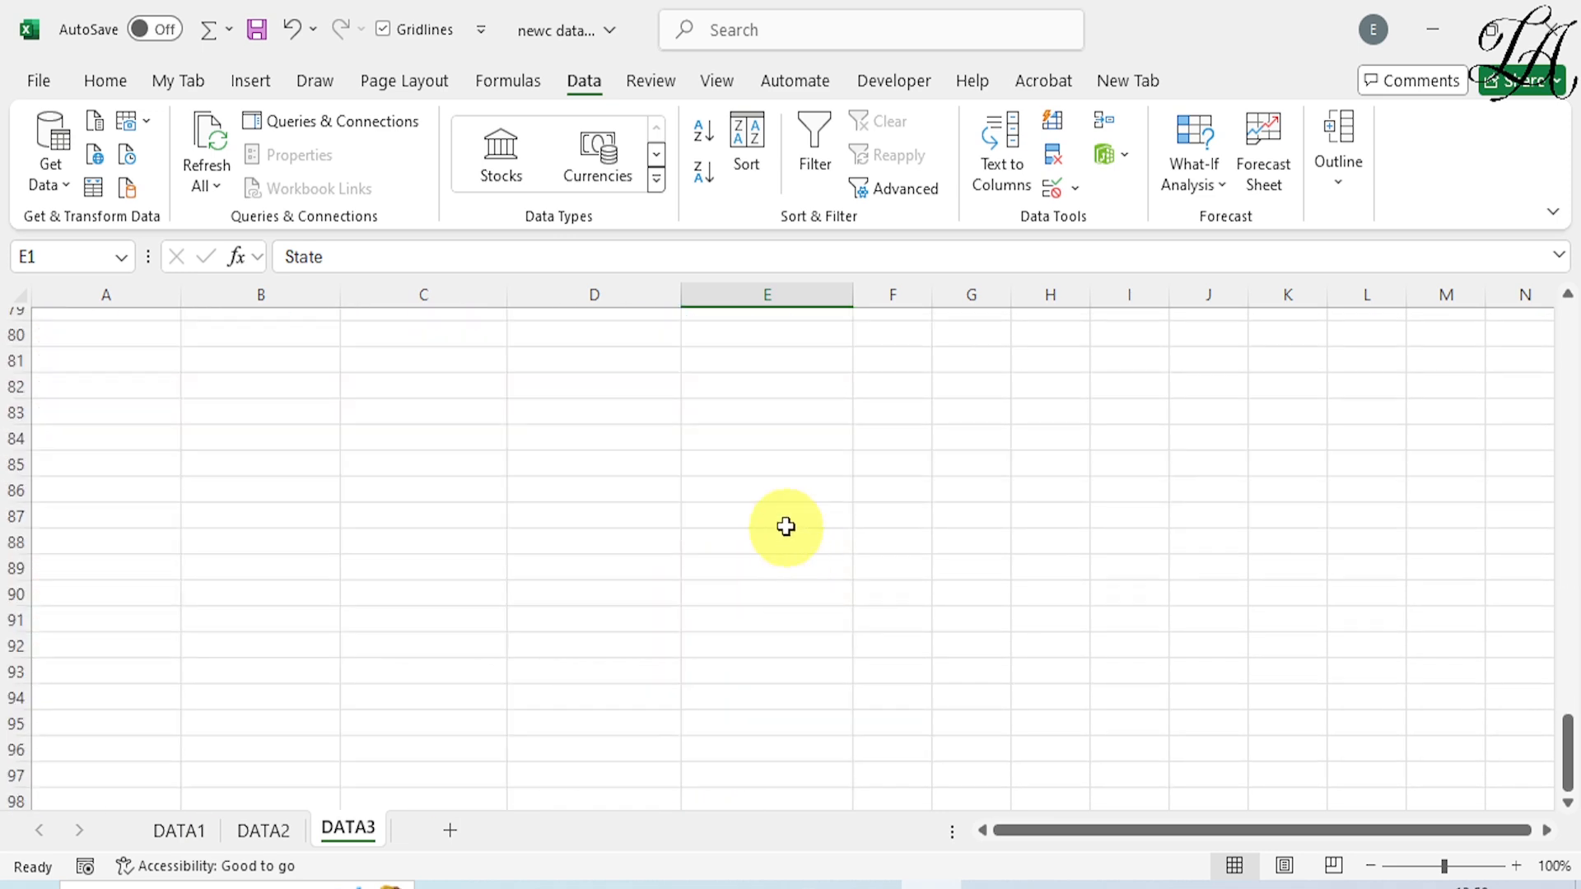
scroll(761, 513, up, 5)
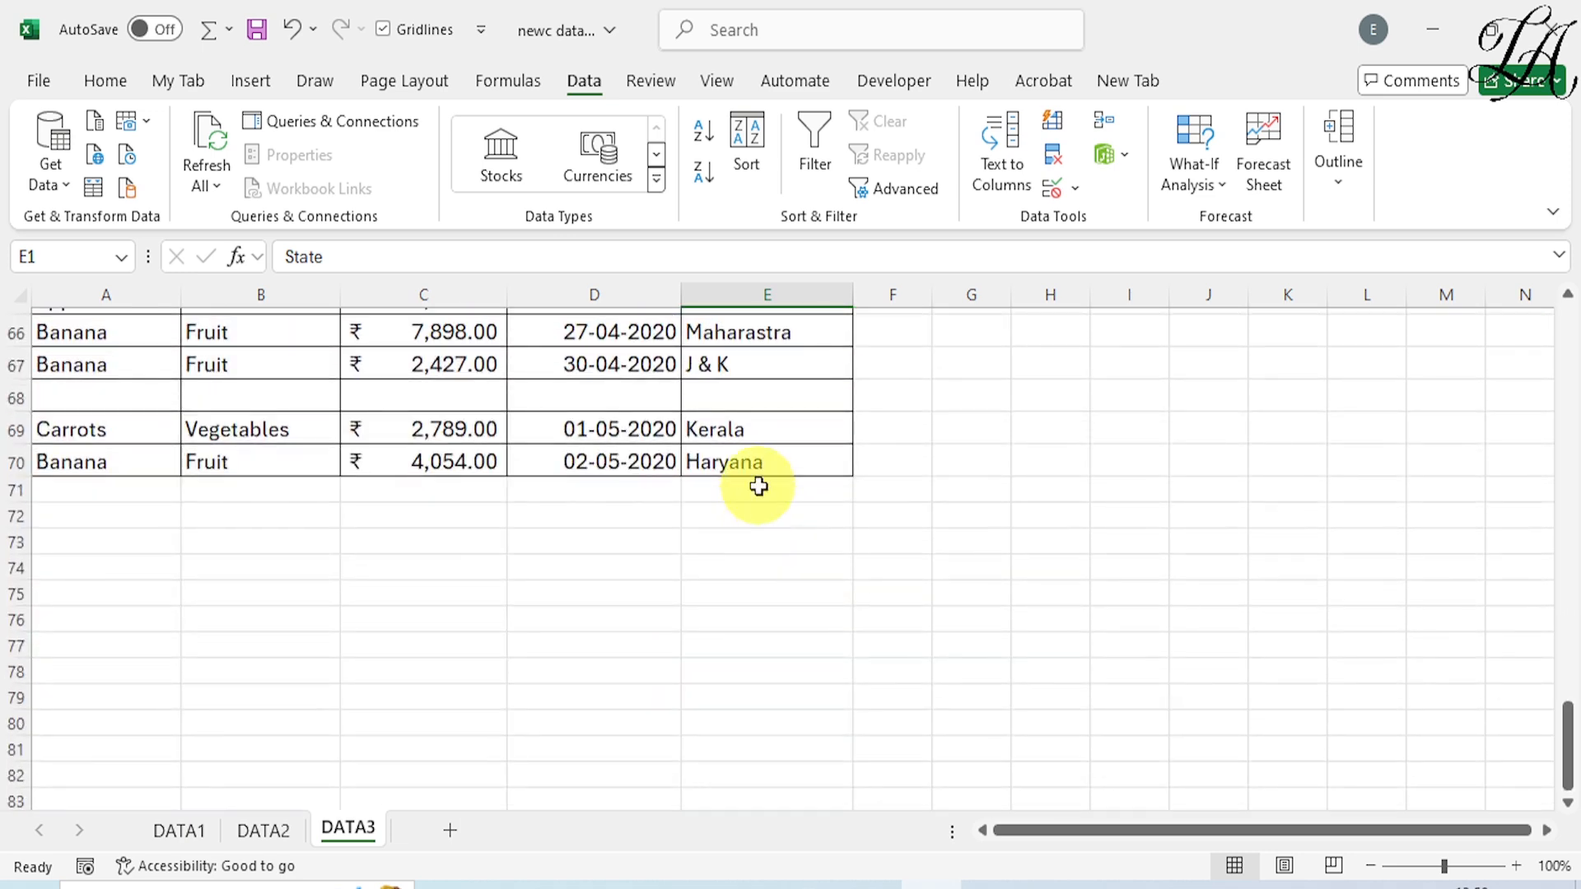
scroll(779, 716, down, 3)
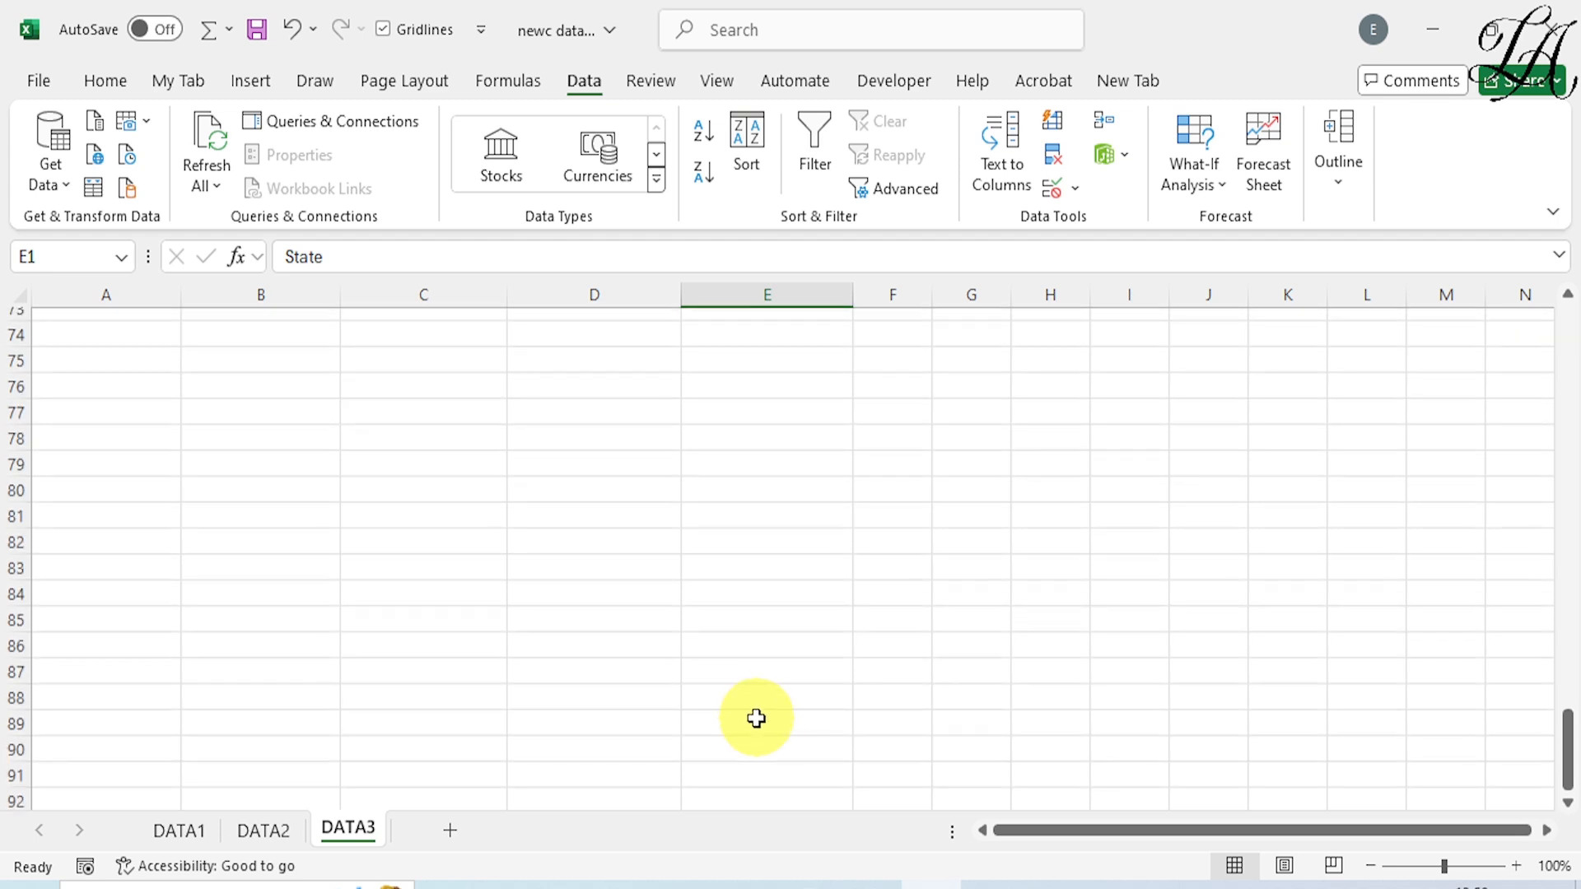
click(757, 702)
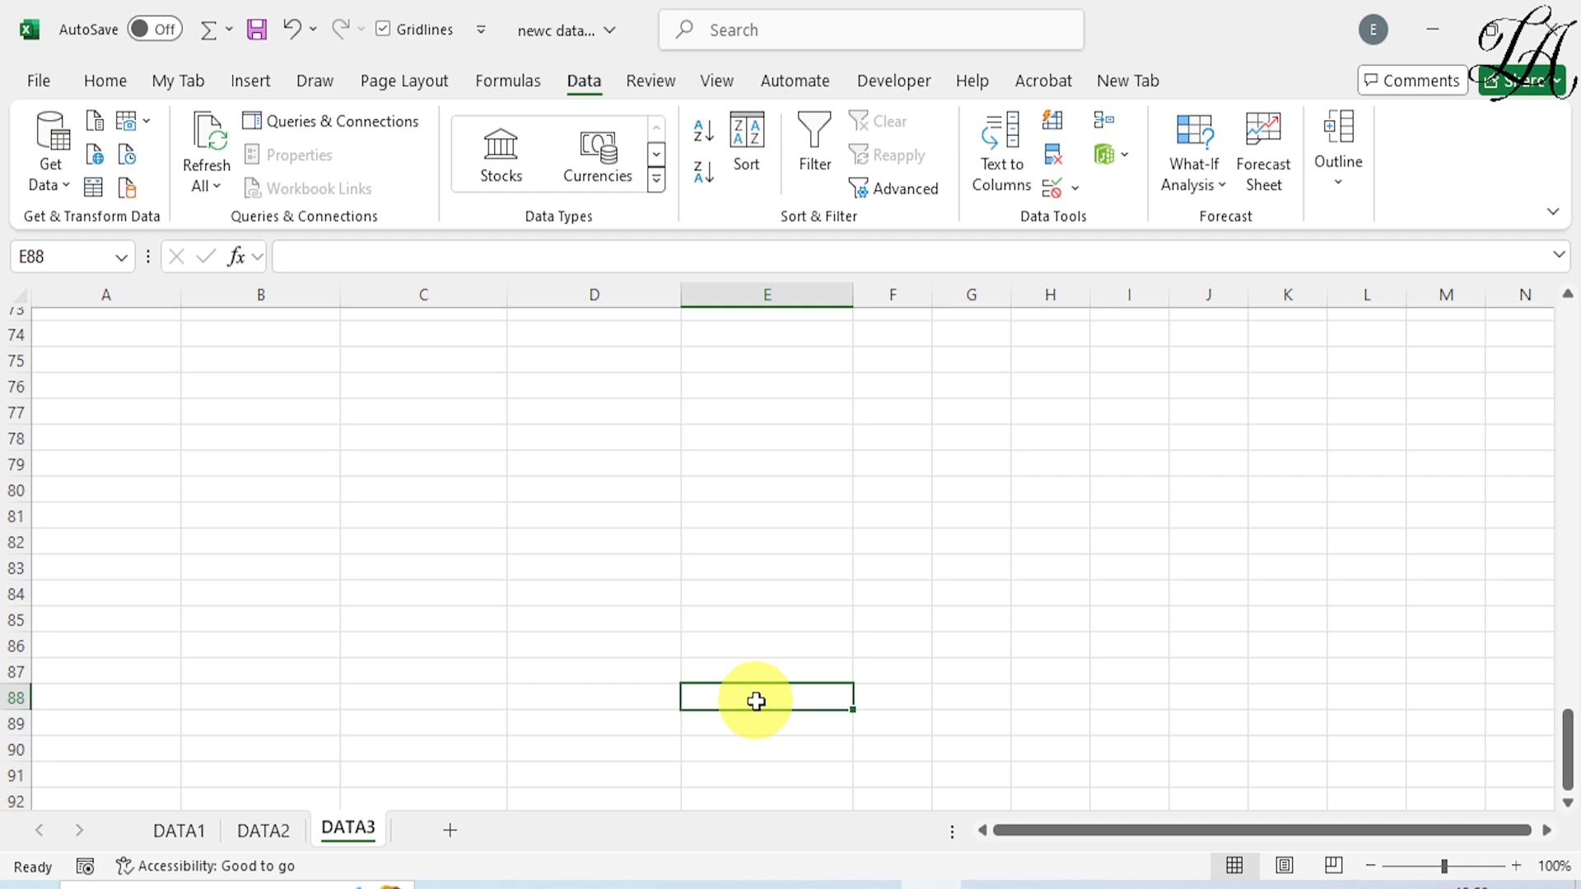
key(ctrl+shift+Home)
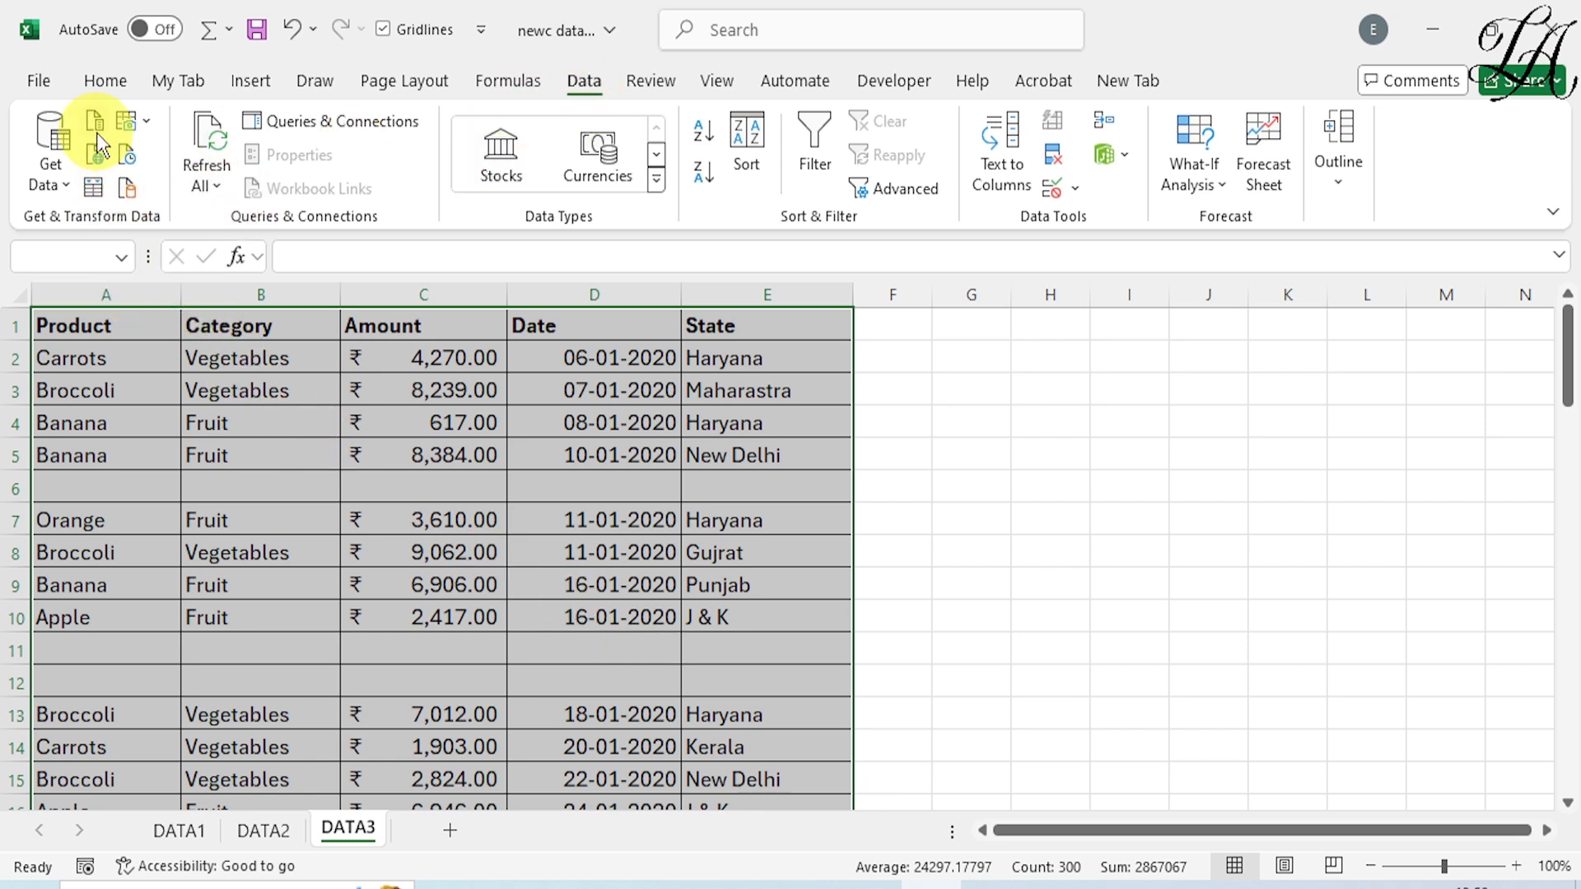
Name the selected range A1:E88 MYRANGE, without converting it to a table.
click(97, 189)
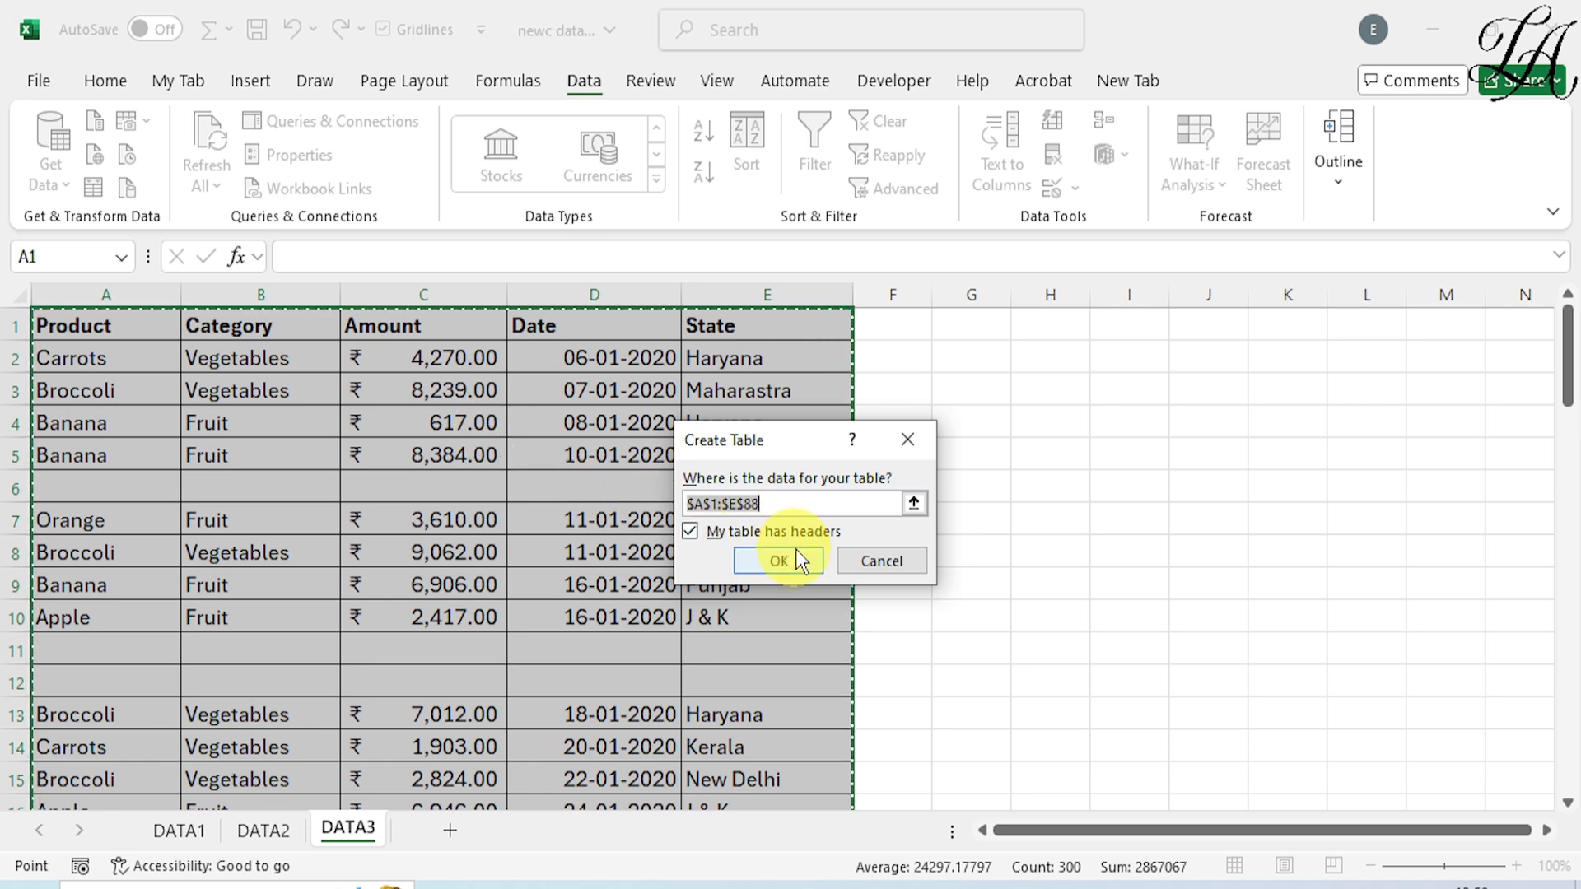
click(872, 567)
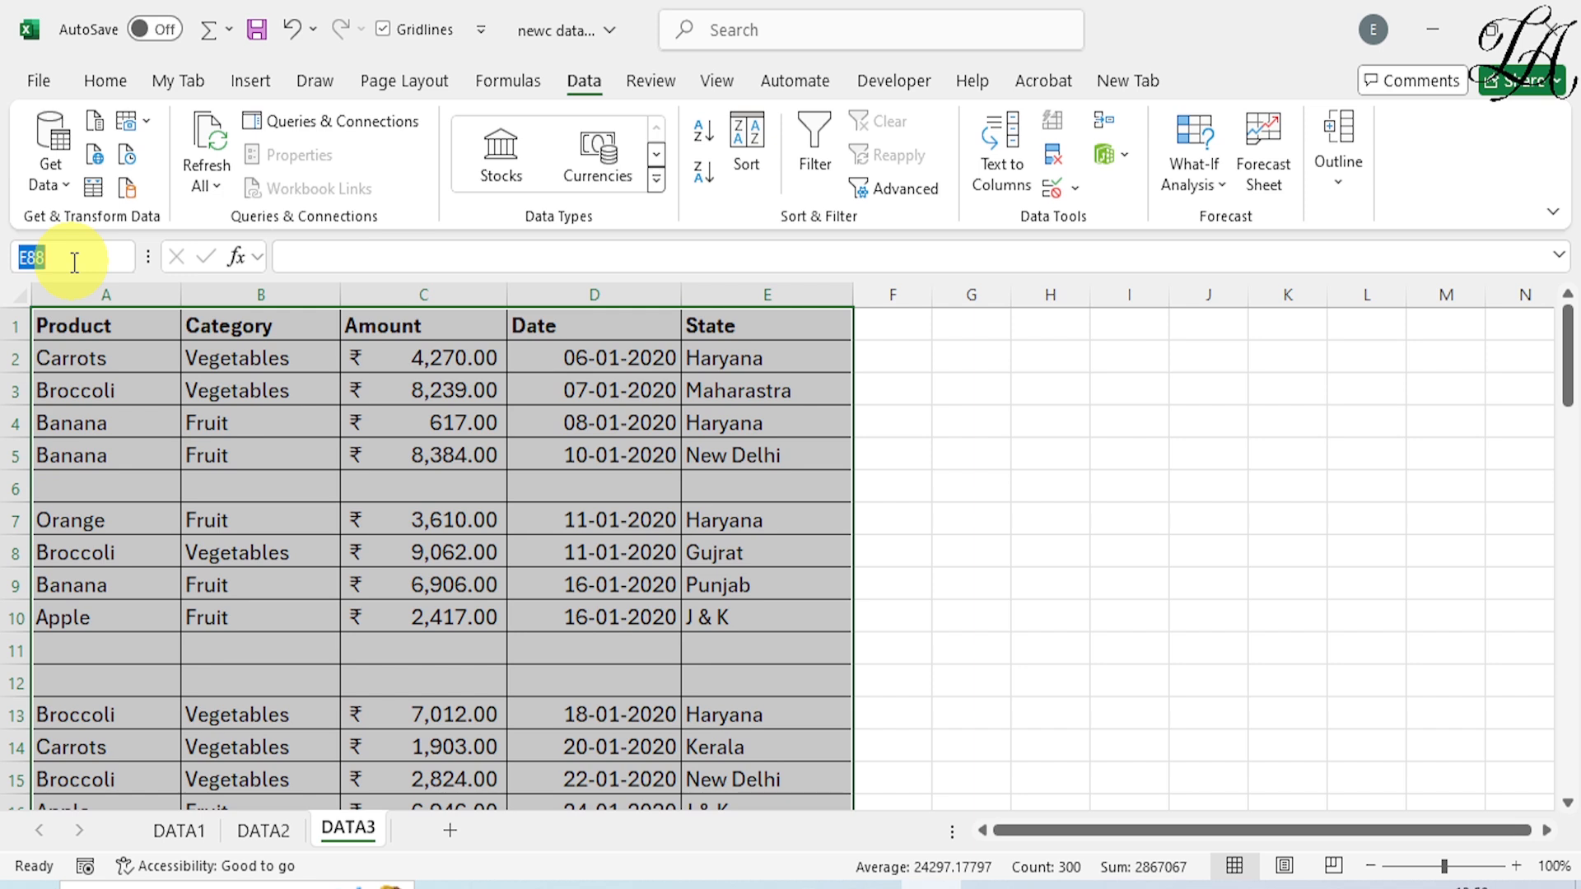
text(MYRANGE)
key(Return)
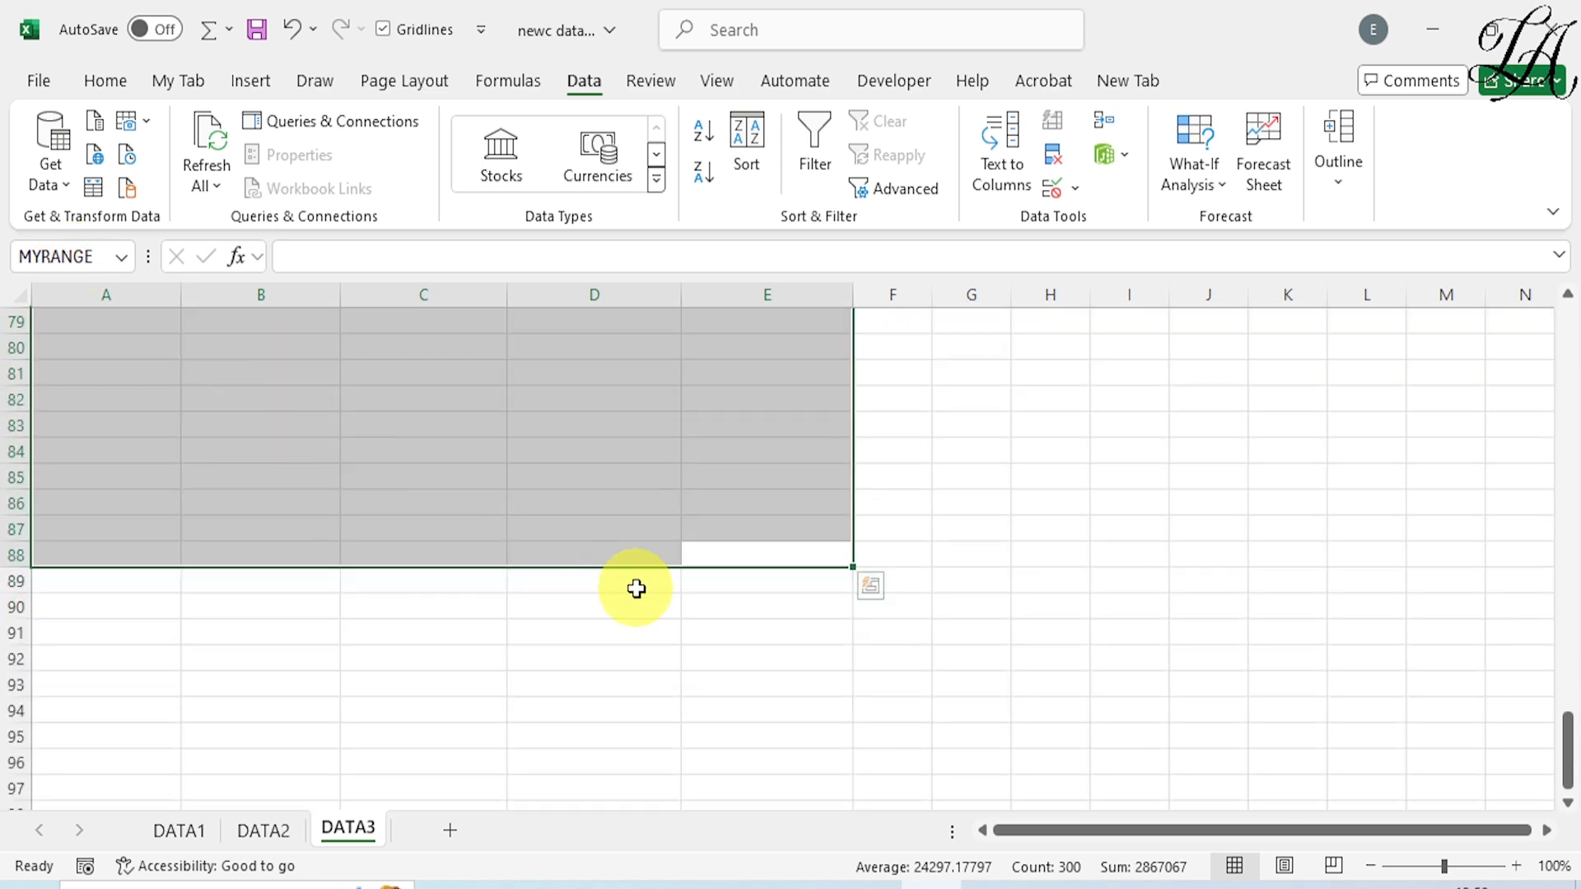
Load the named range MYRANGE into the Power Query Editor.
scroll(635, 589, up, 11)
scroll(637, 546, up, 15)
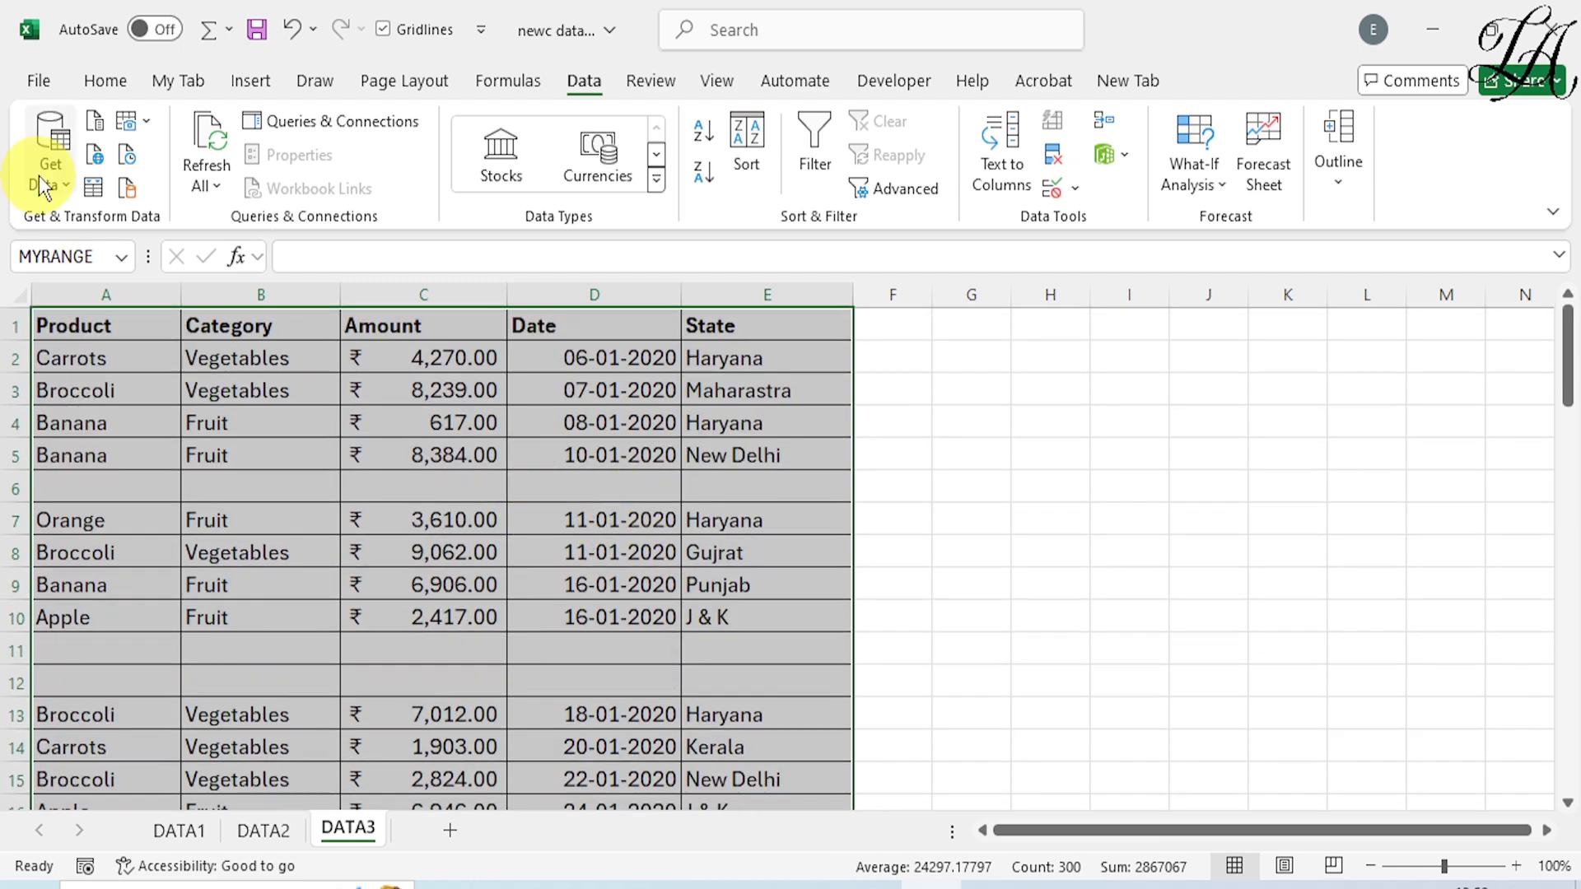
click(93, 197)
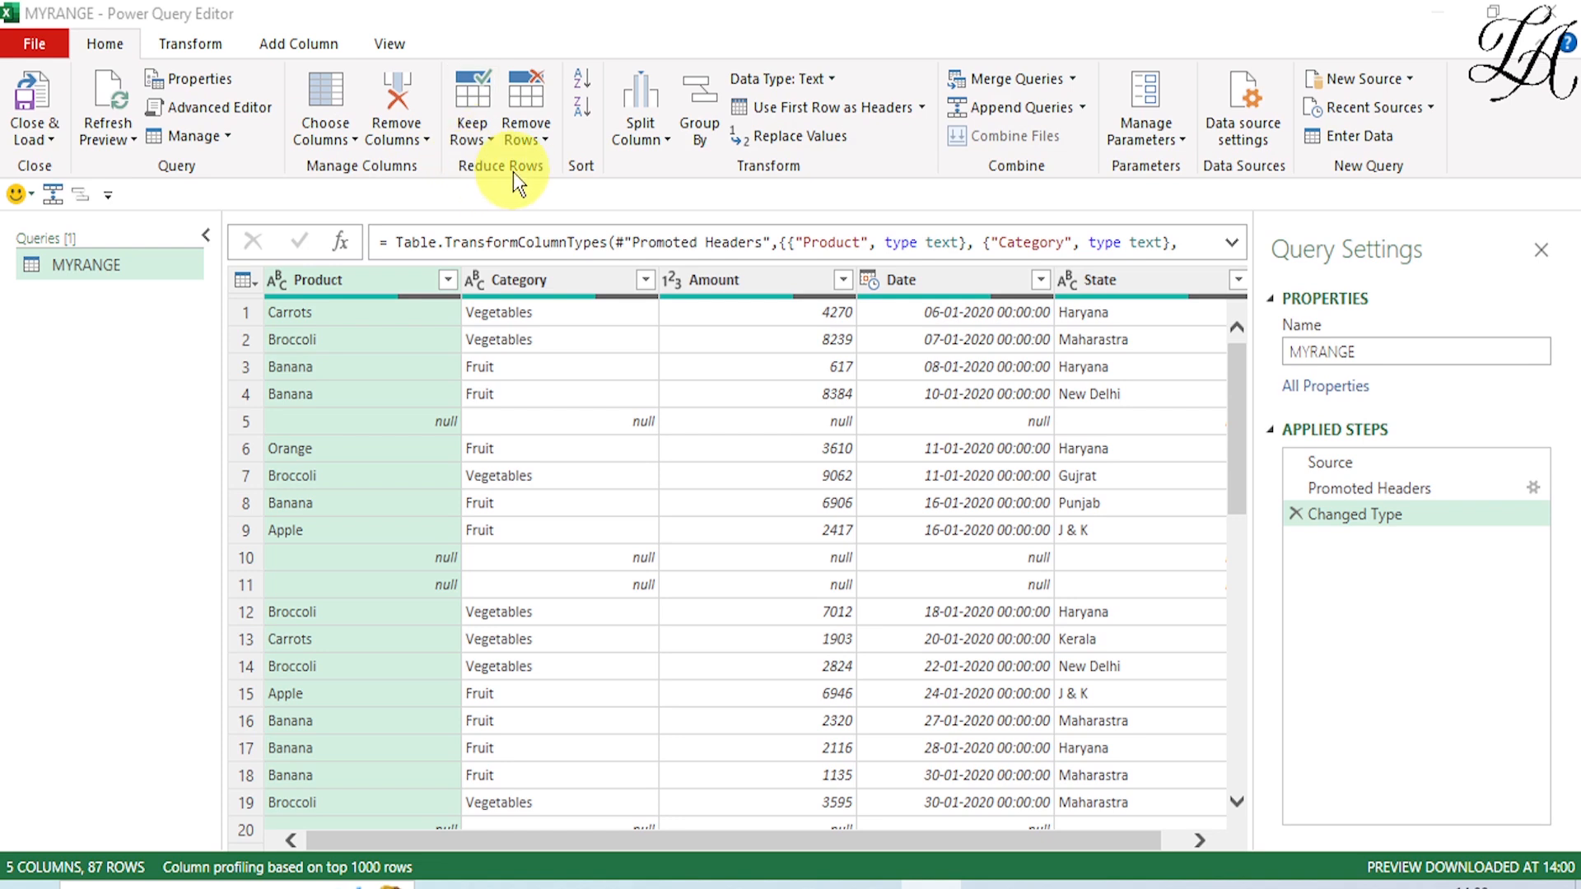
Remove the blank rows from the MYRANGE query and look through the remaining records.
click(543, 140)
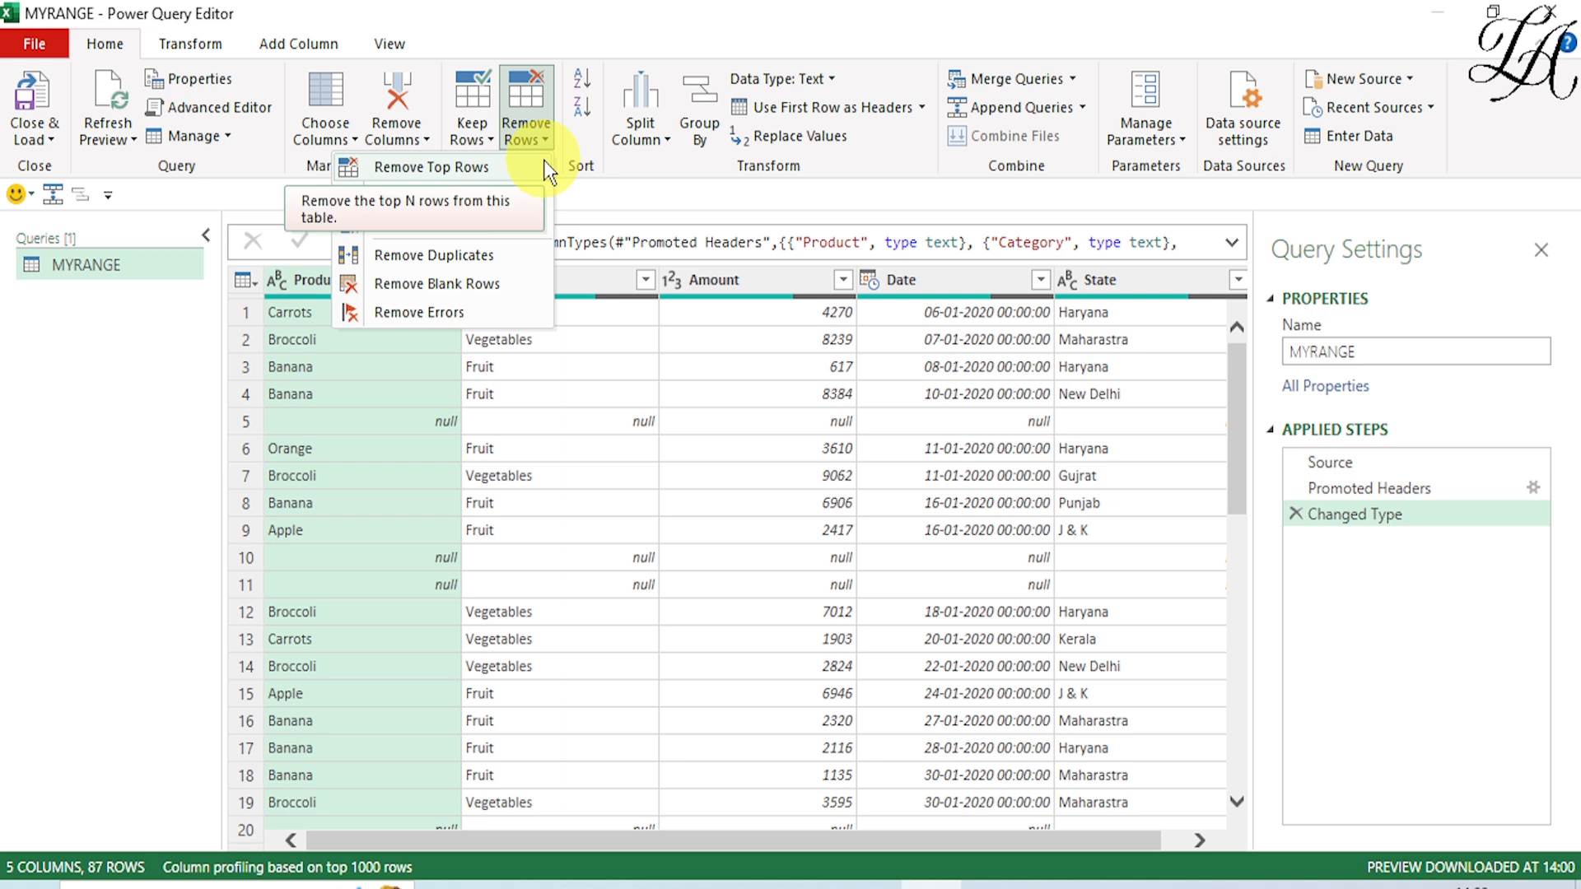
click(453, 289)
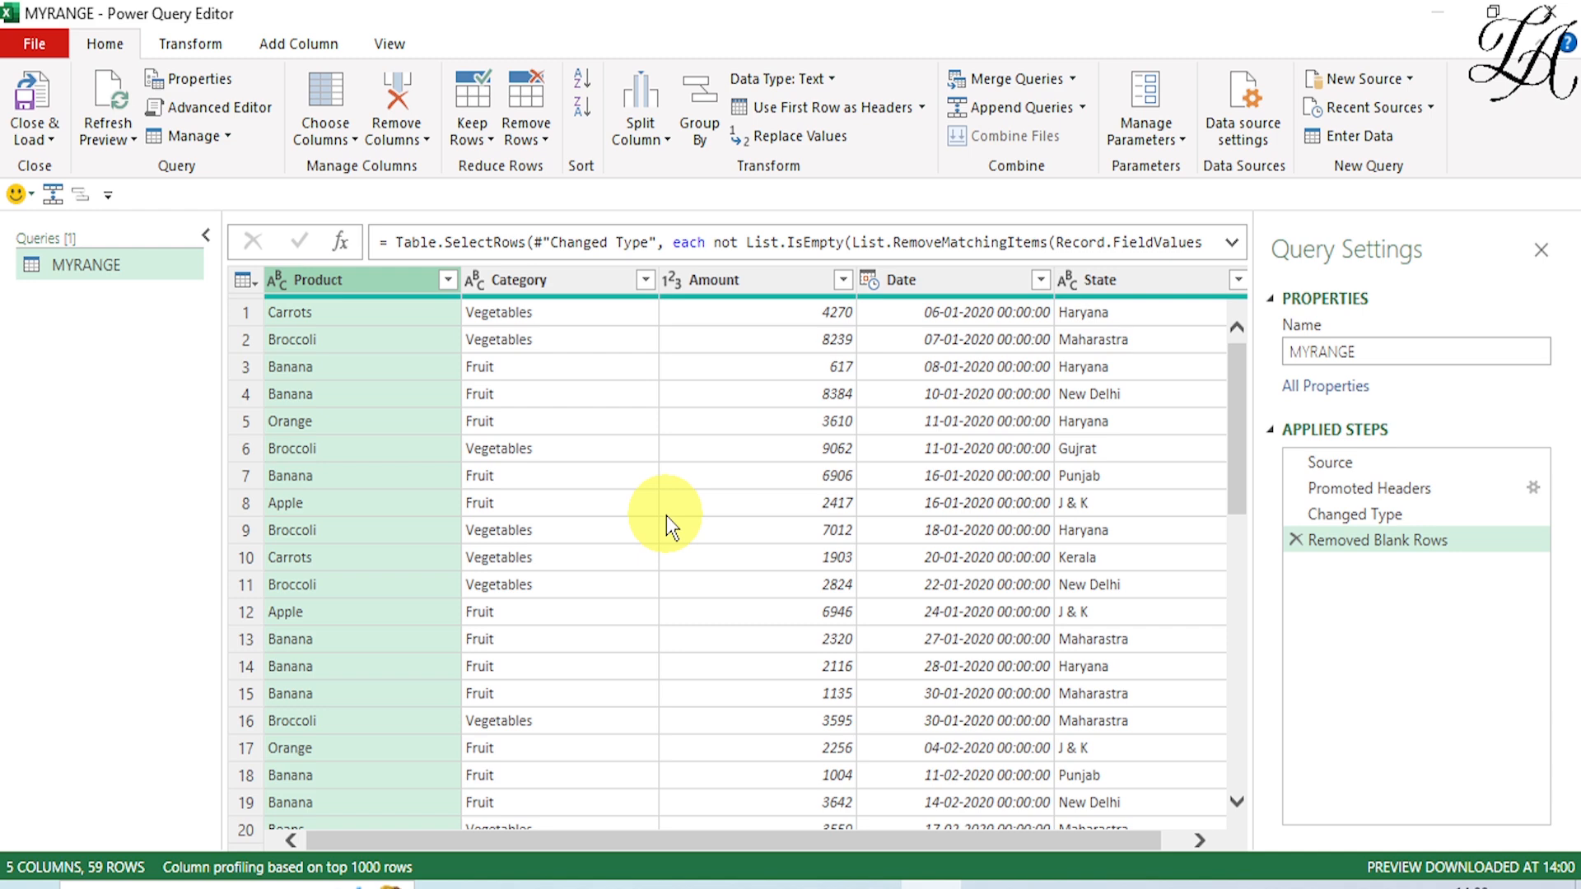
scroll(665, 516, down, 7)
scroll(666, 516, down, 6)
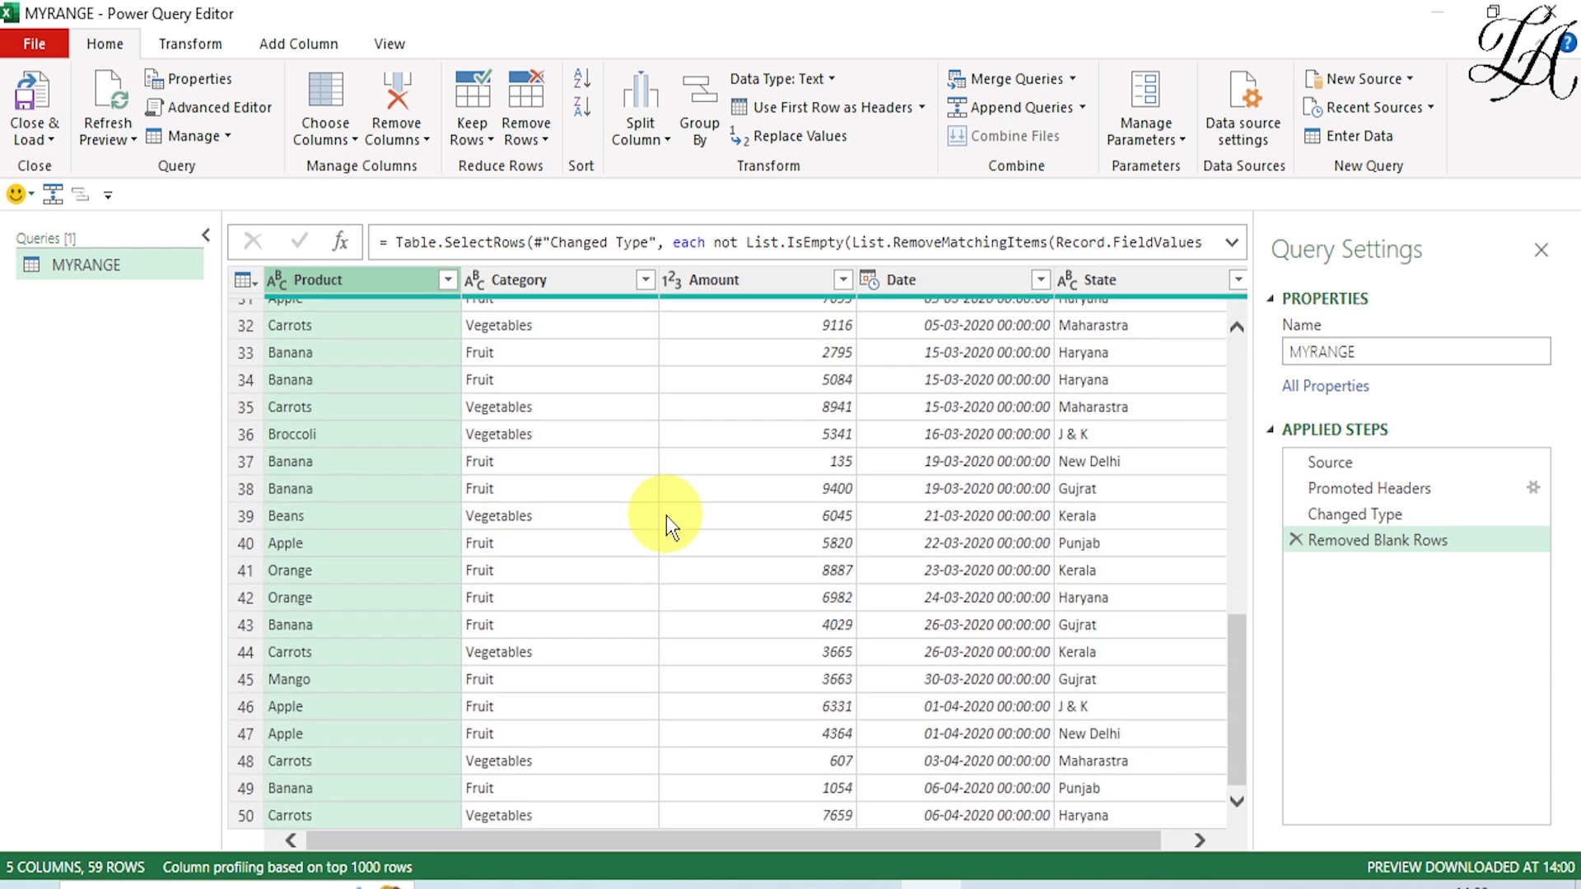
Close the Power Query Editor, load the cleaned MYRANGE query into a new worksheet, and look through the loaded table.
scroll(665, 516, up, 7)
scroll(665, 516, up, 6)
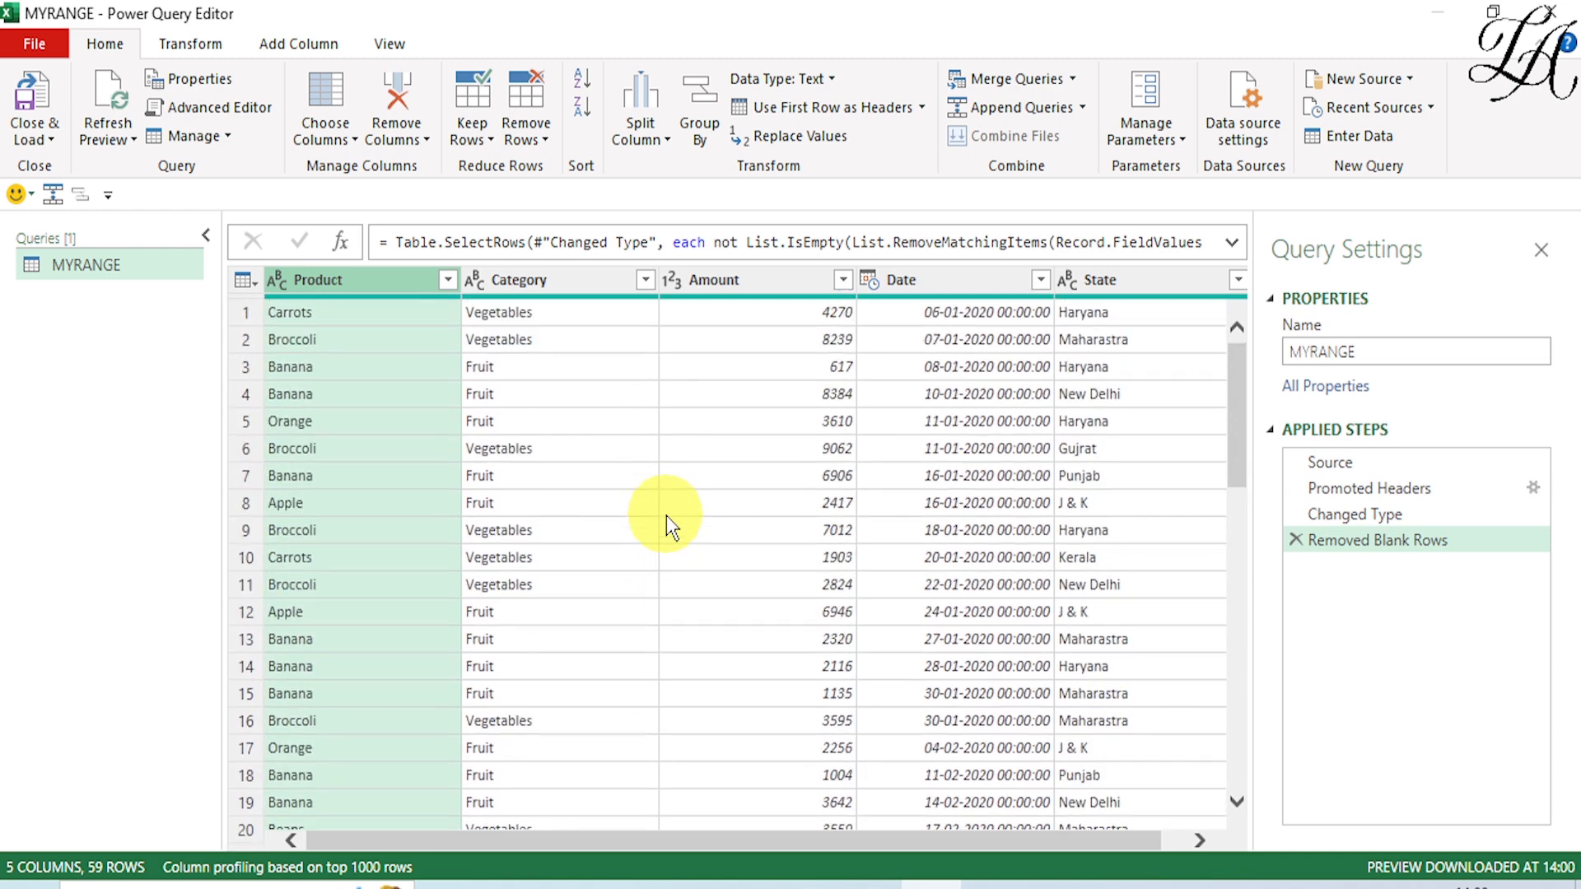
click(32, 86)
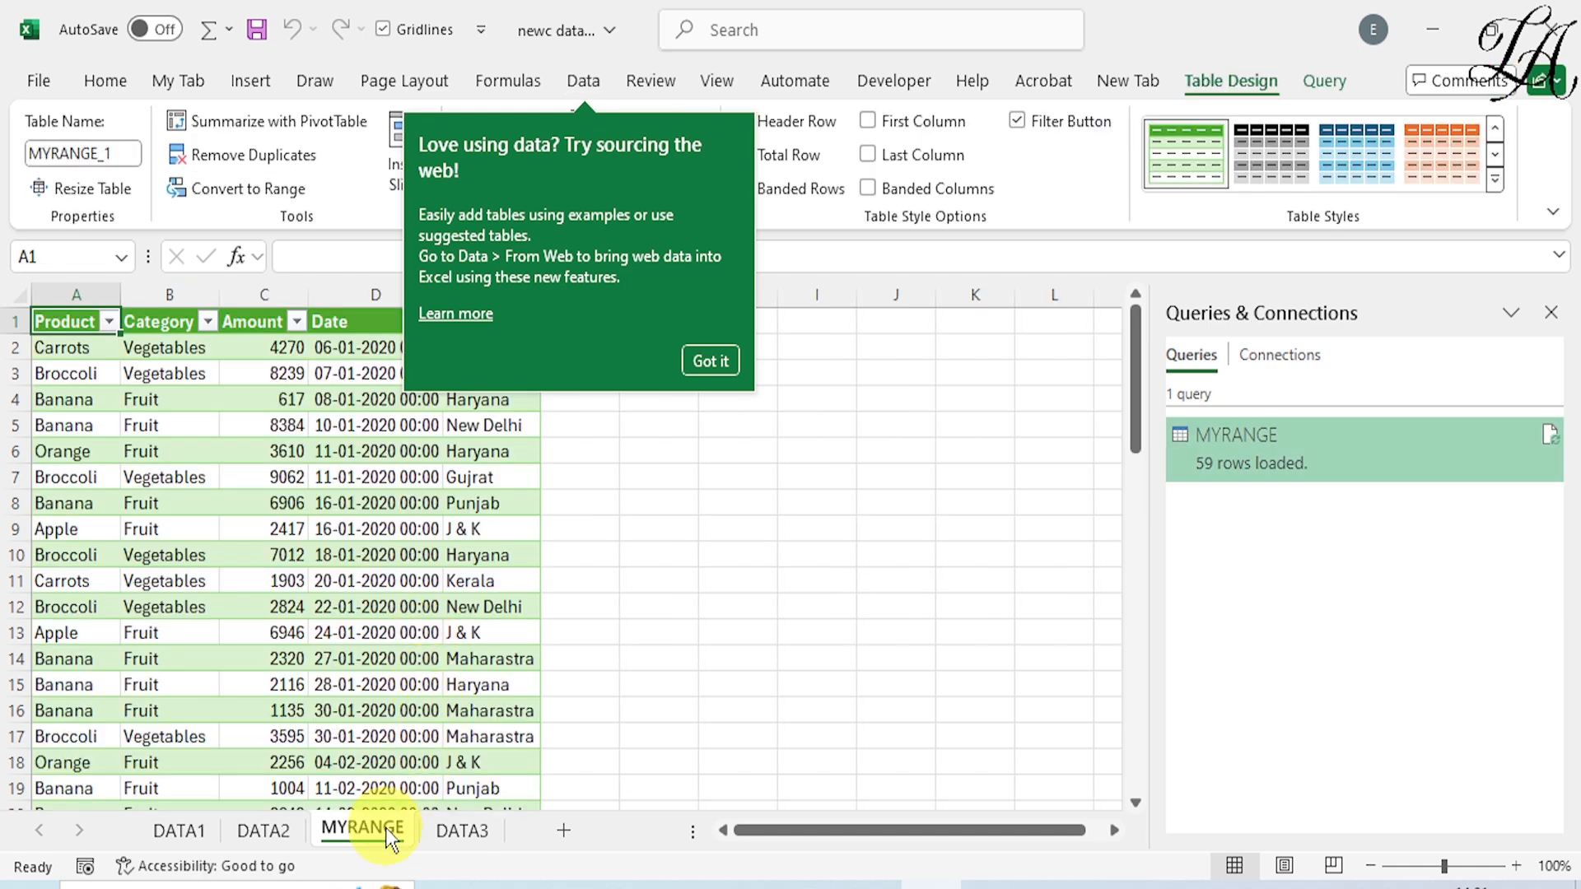
click(718, 363)
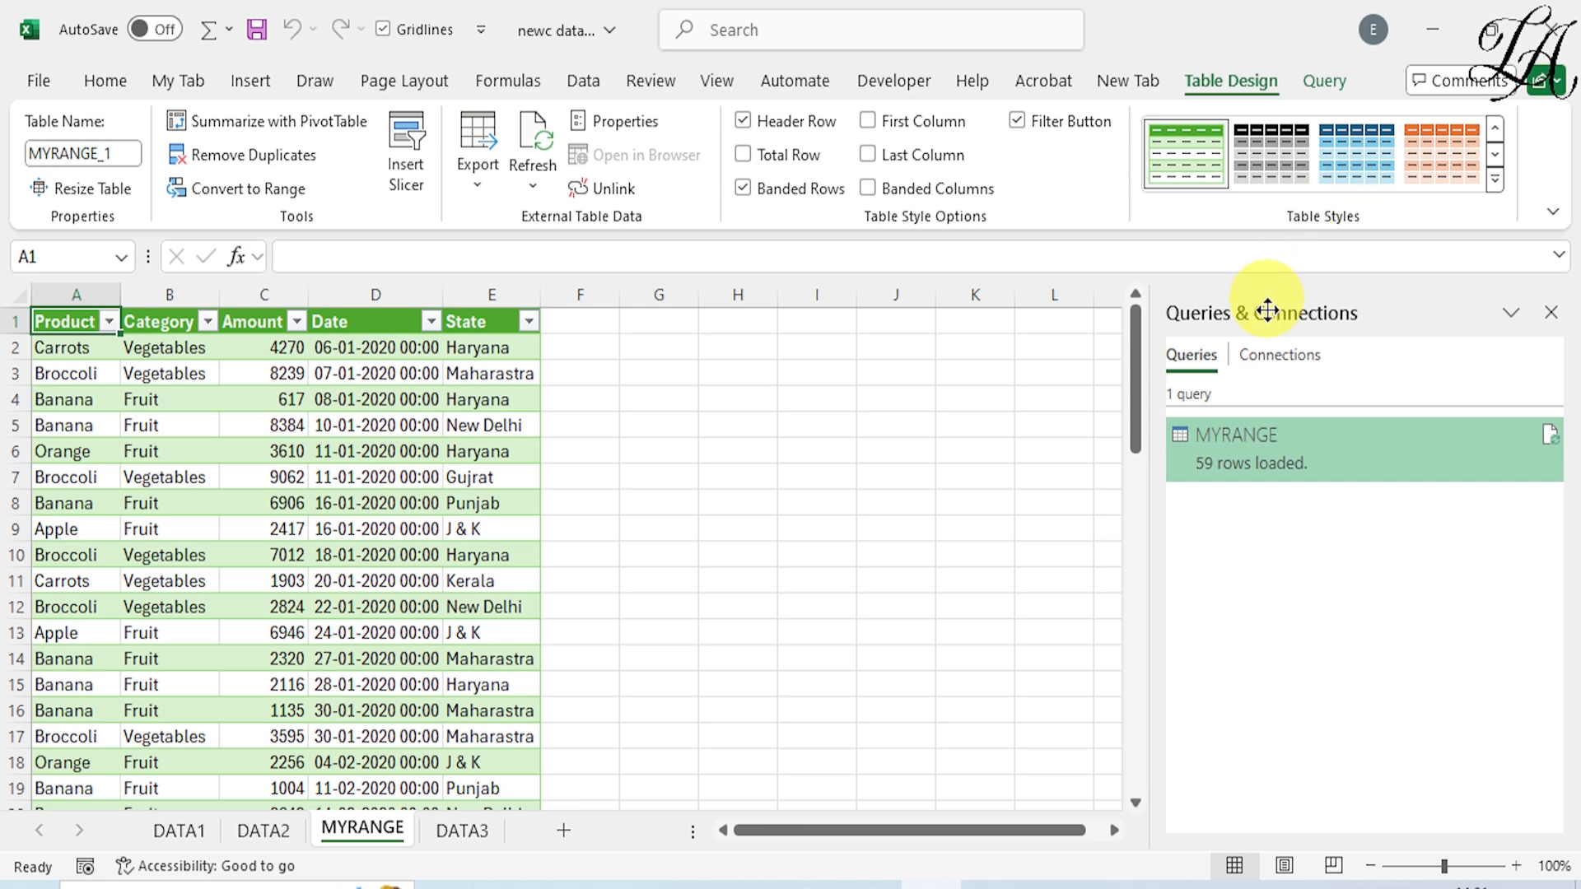
scroll(672, 471, down, 20)
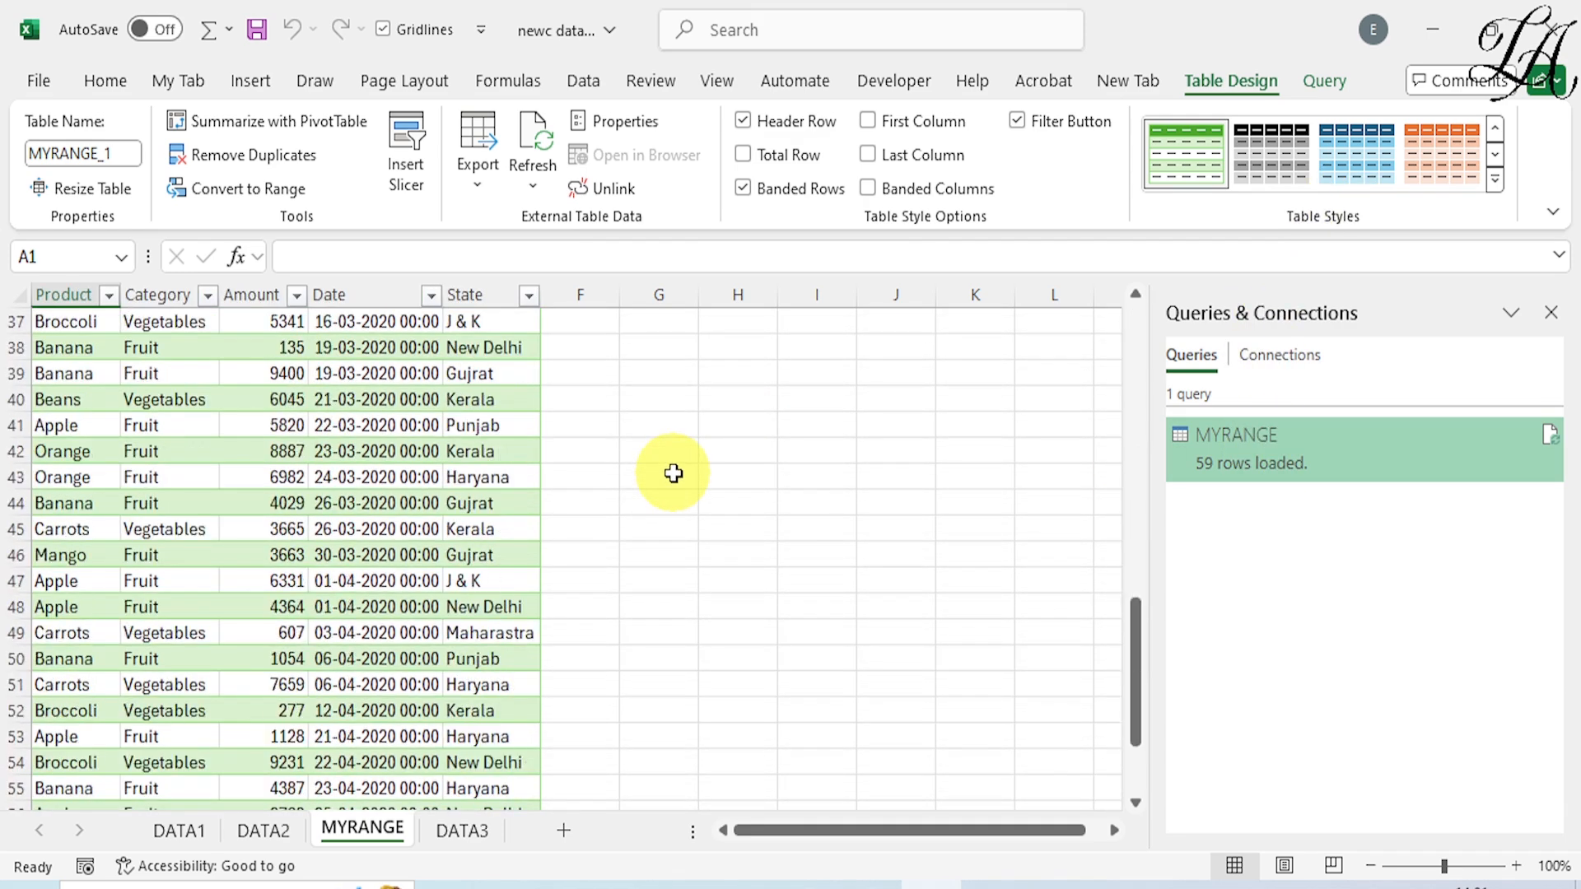
scroll(672, 470, up, 4)
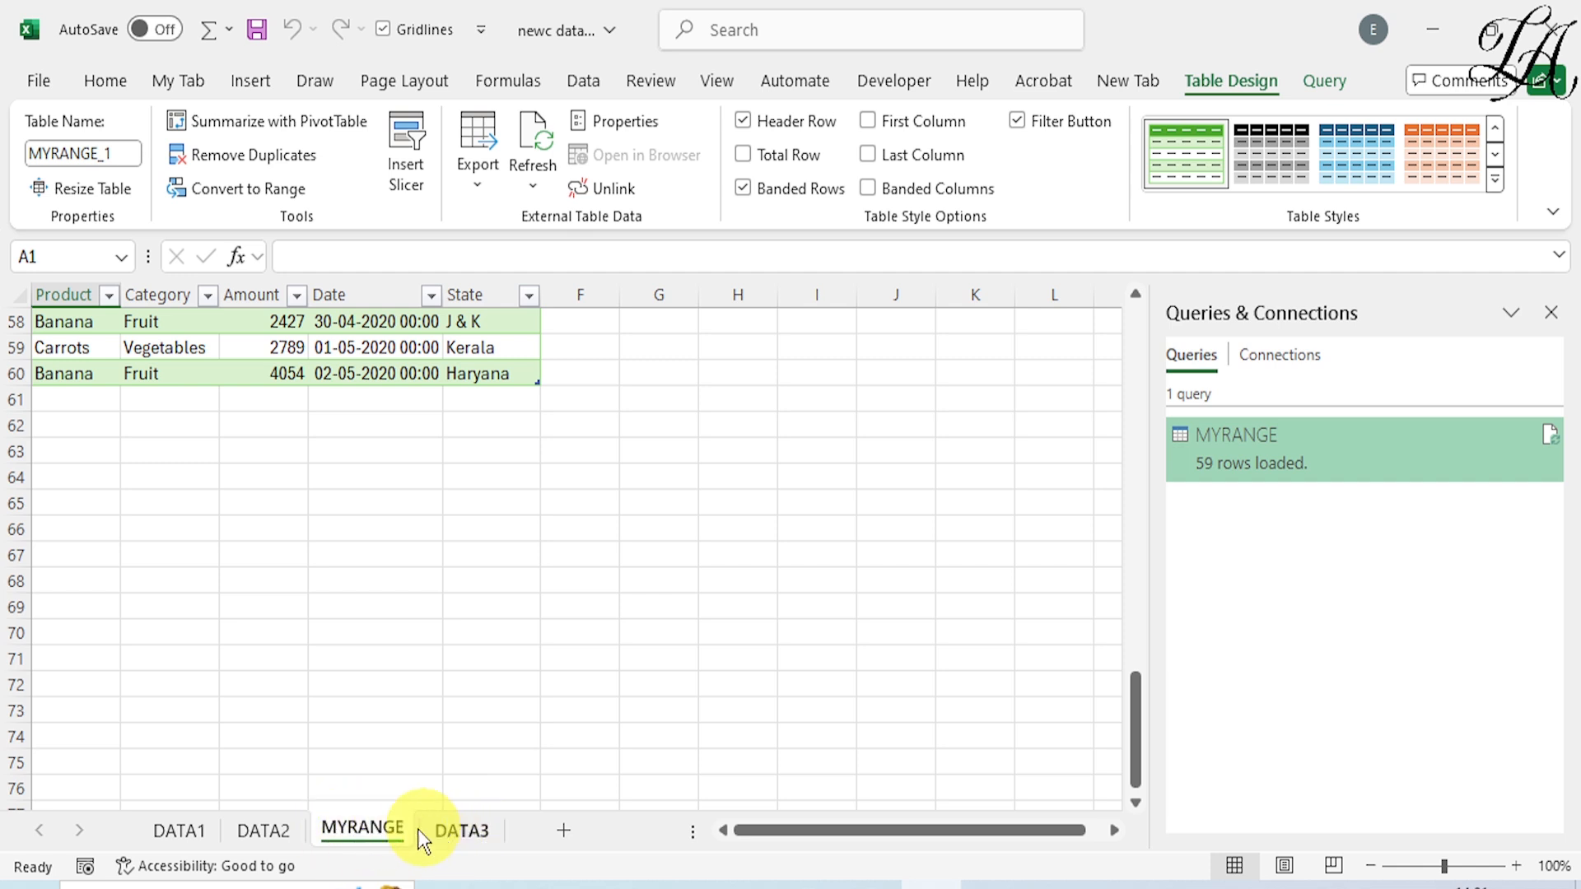
On the DATA3 sheet, copy the last two records in A69:E70 and paste them starting at A73, within the named range.
click(468, 842)
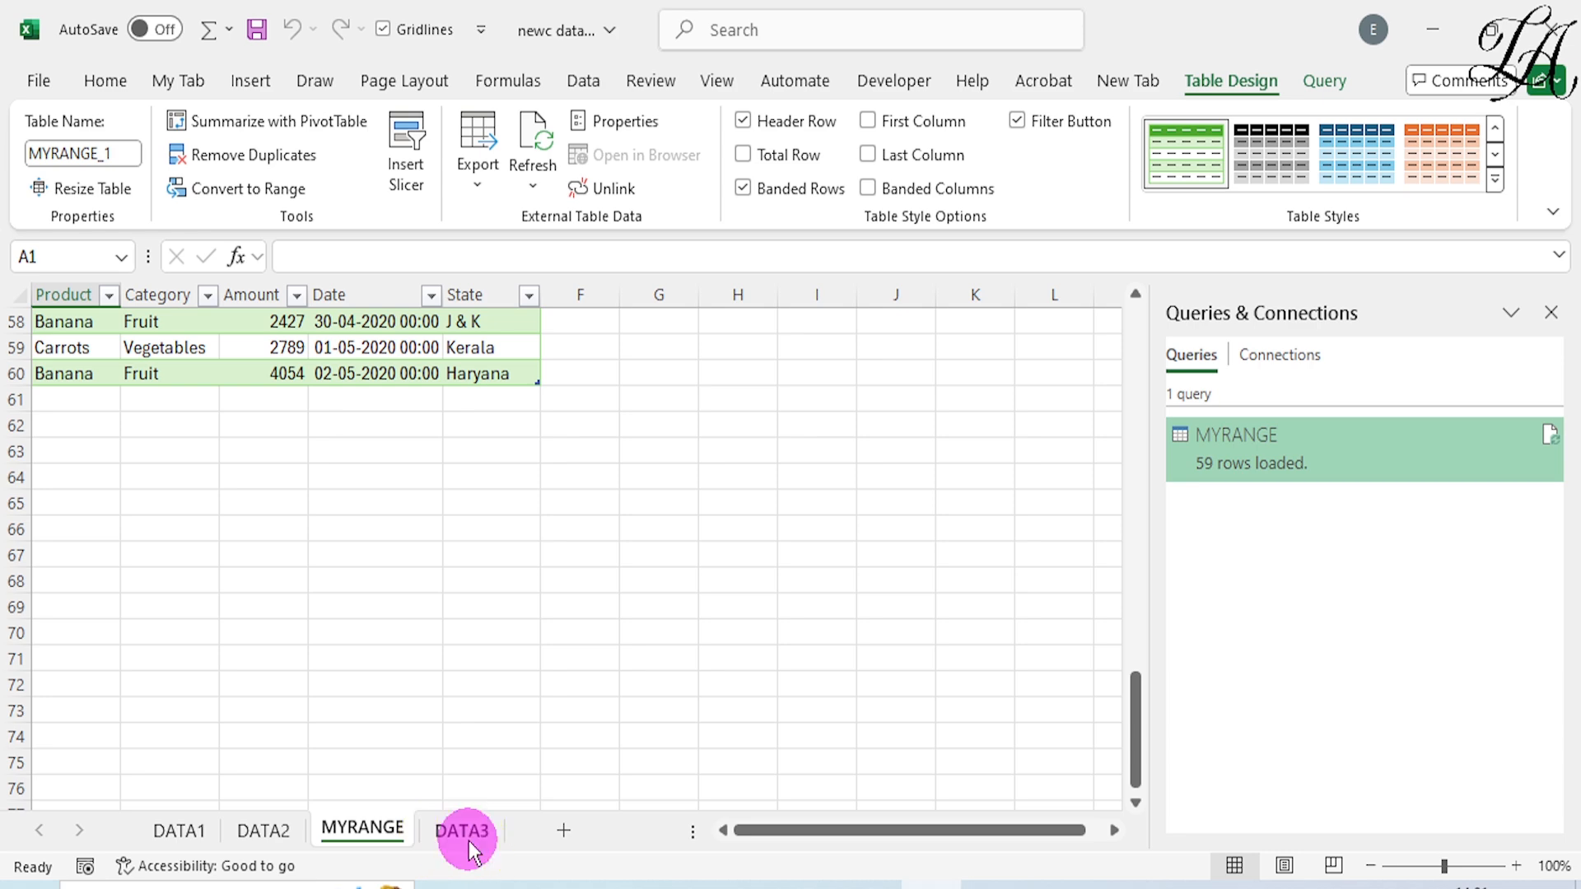
scroll(591, 691, down, 10)
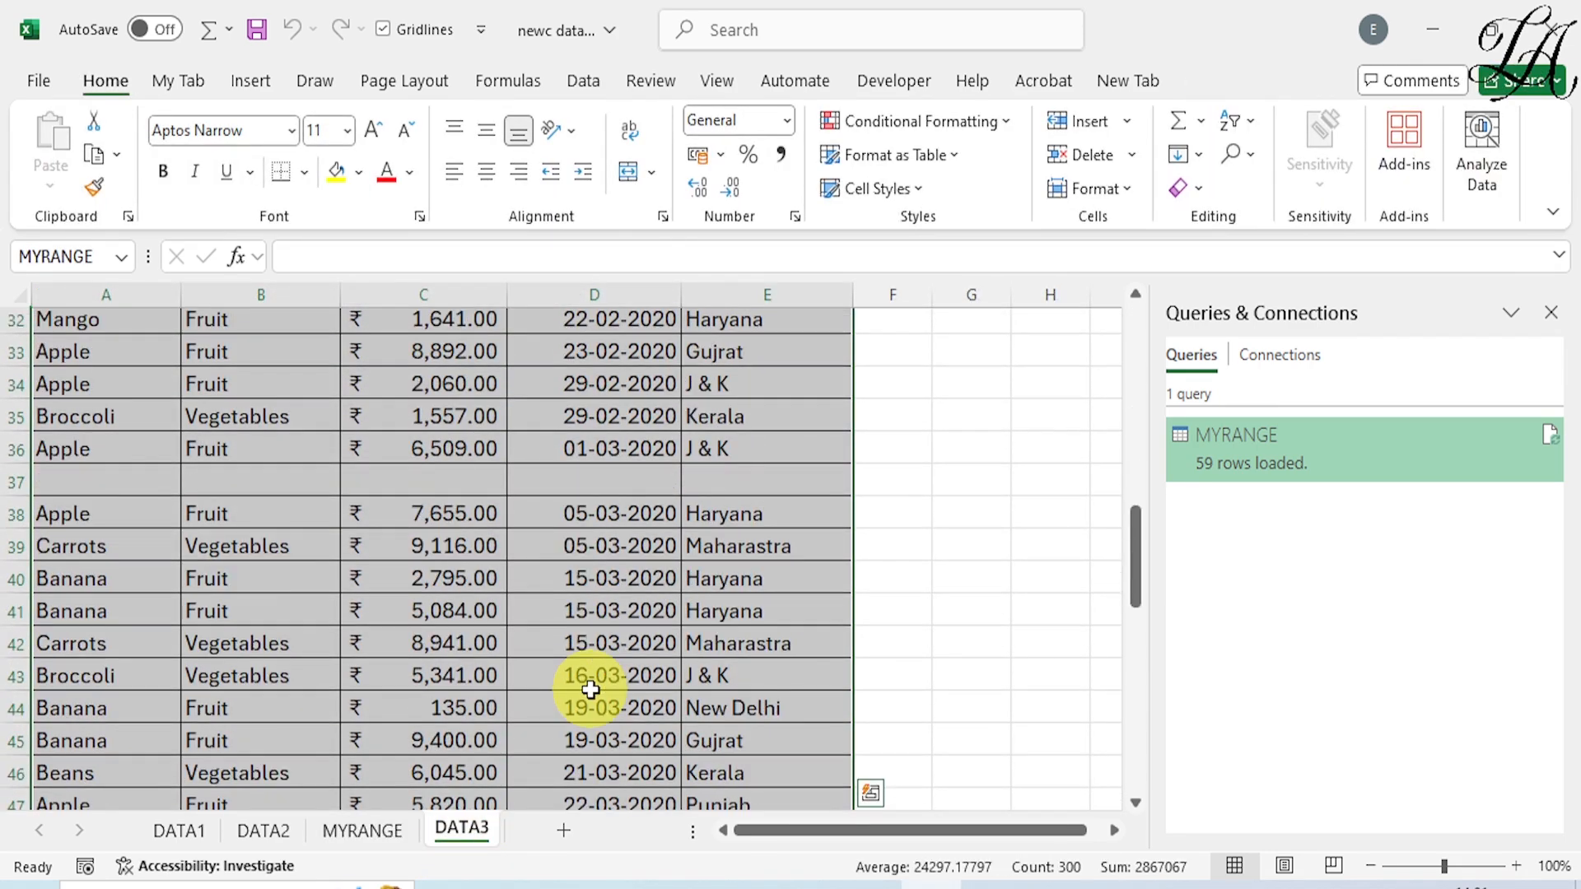
scroll(590, 690, down, 7)
scroll(600, 692, down, 4)
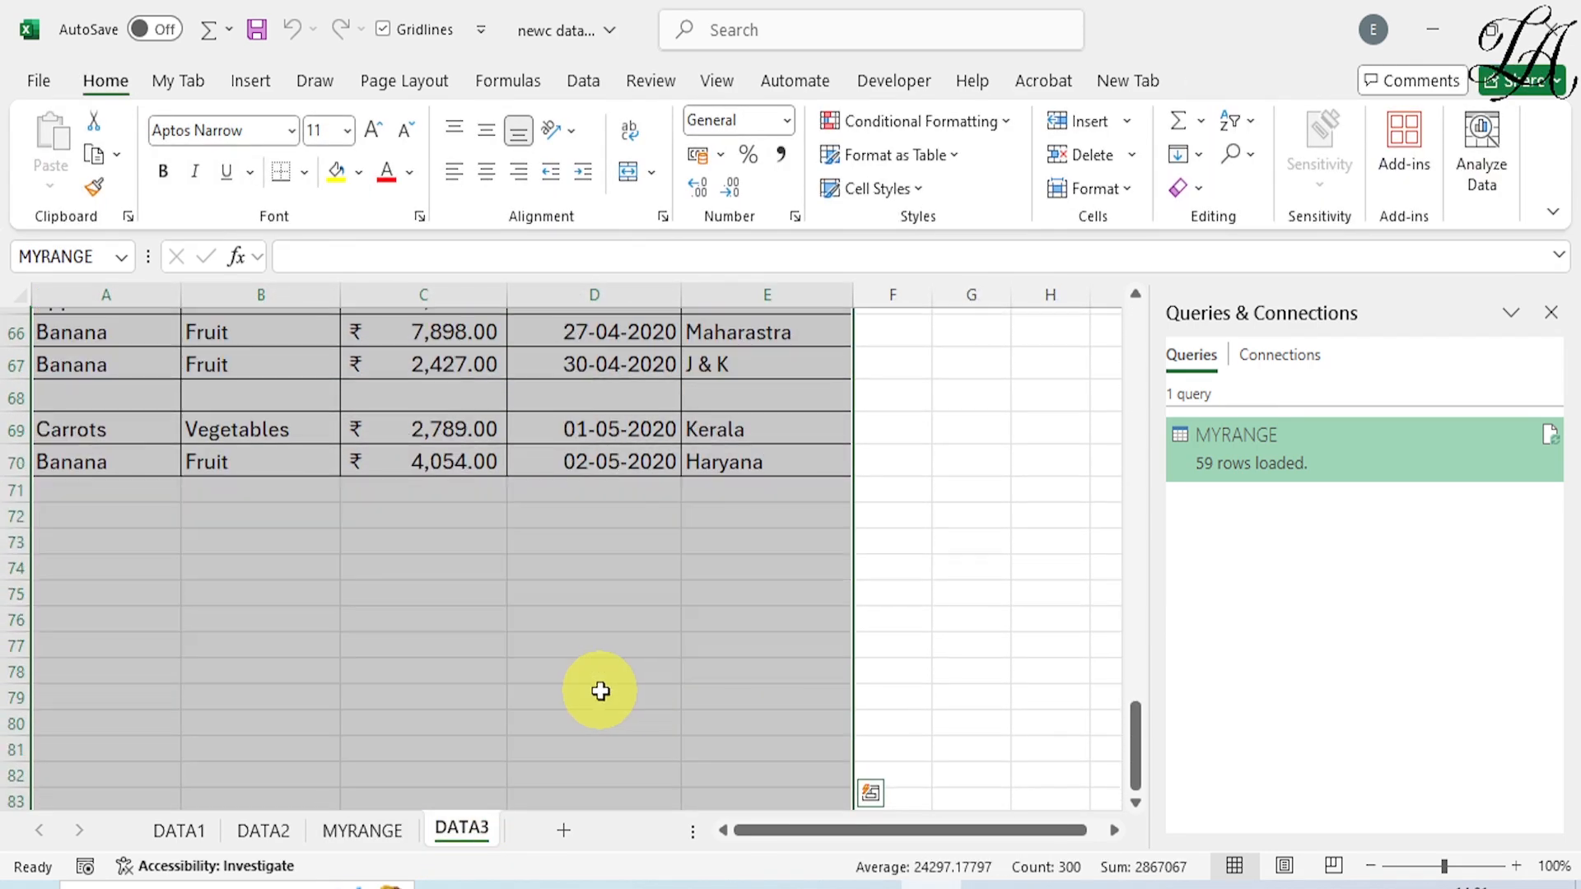
click(613, 601)
drag(99, 429, 699, 464)
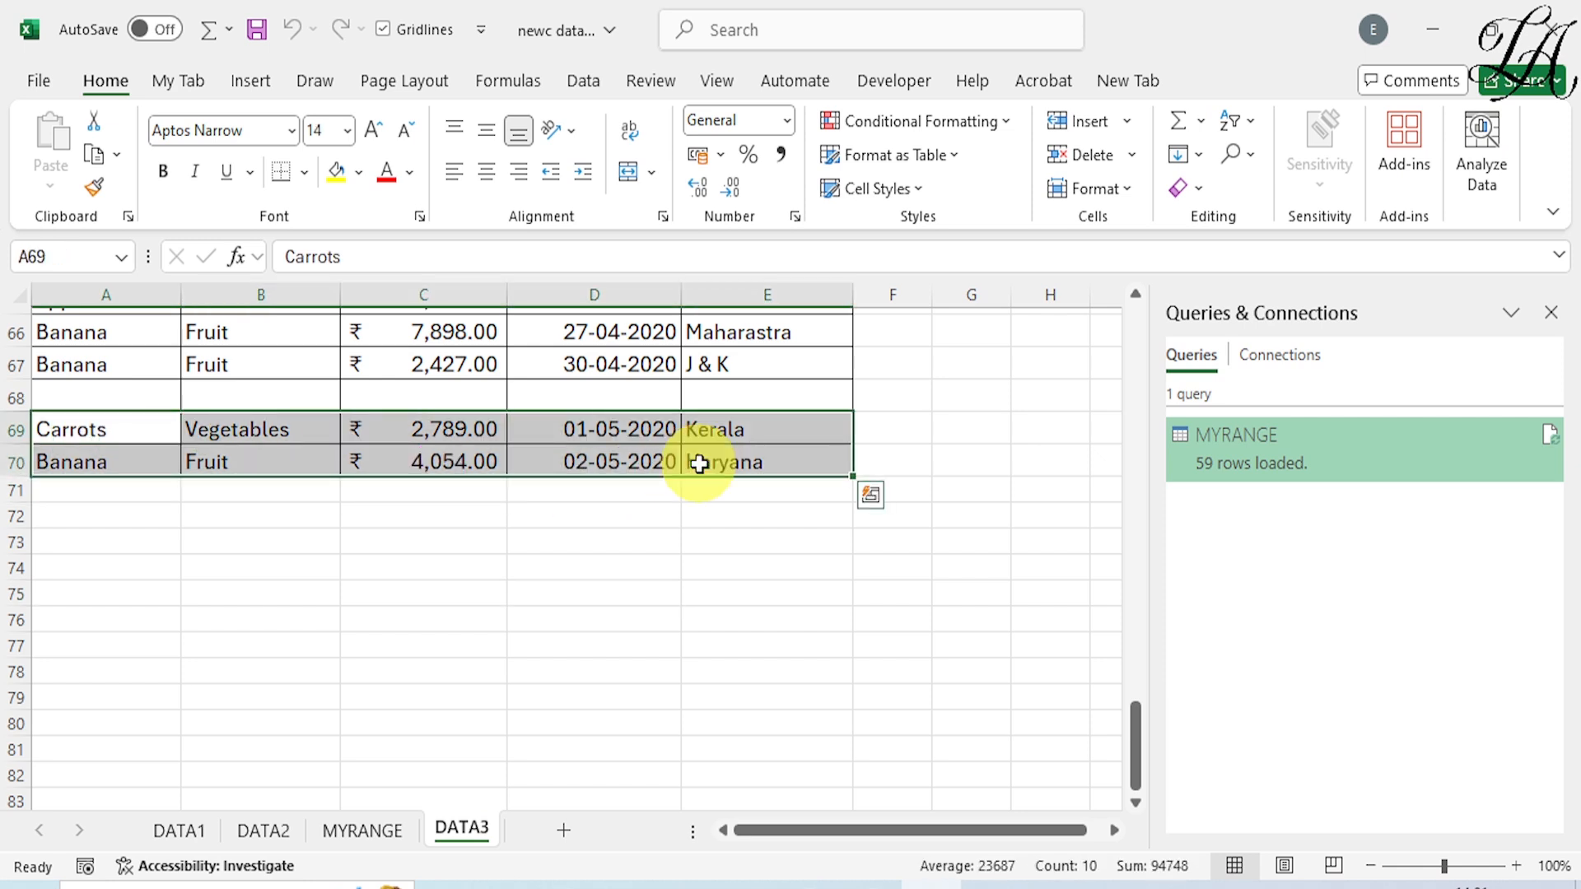
key(ctrl+c)
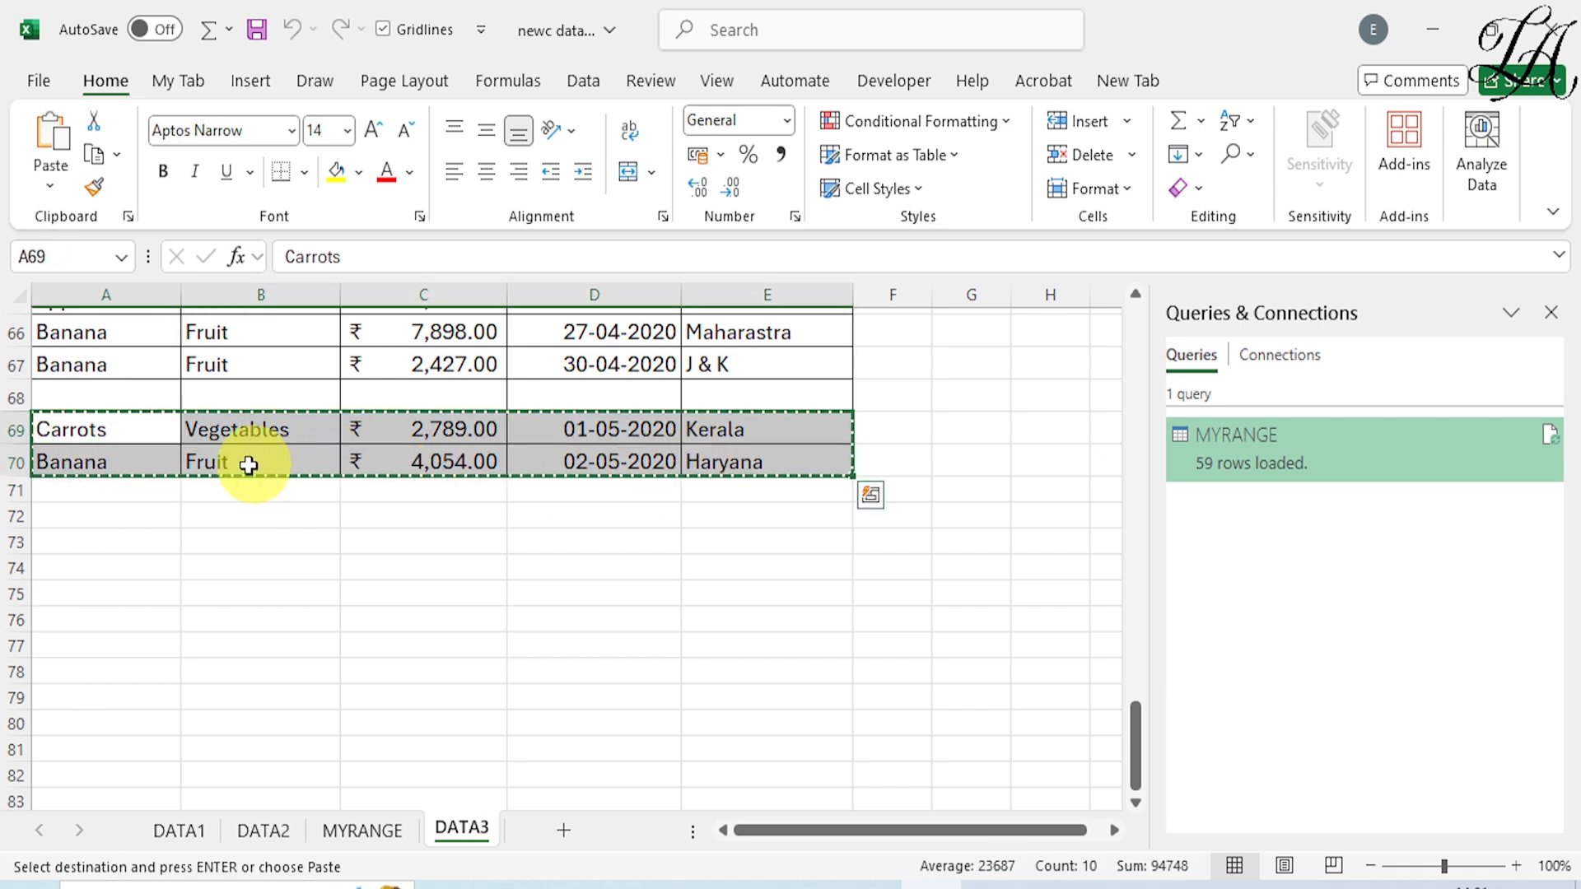
click(98, 539)
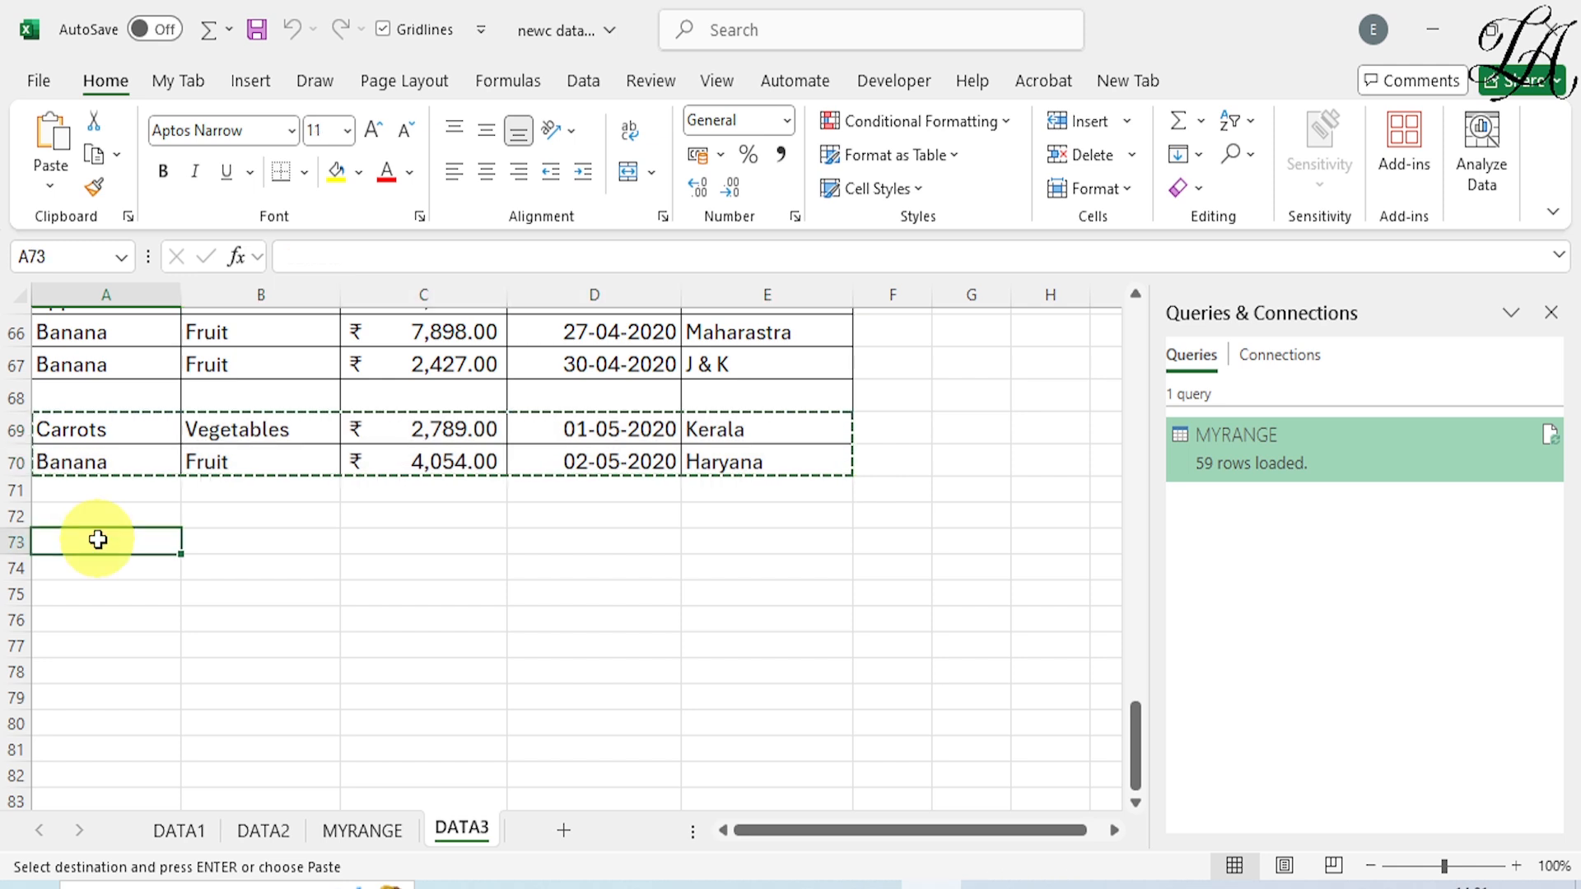
key(ctrl+v)
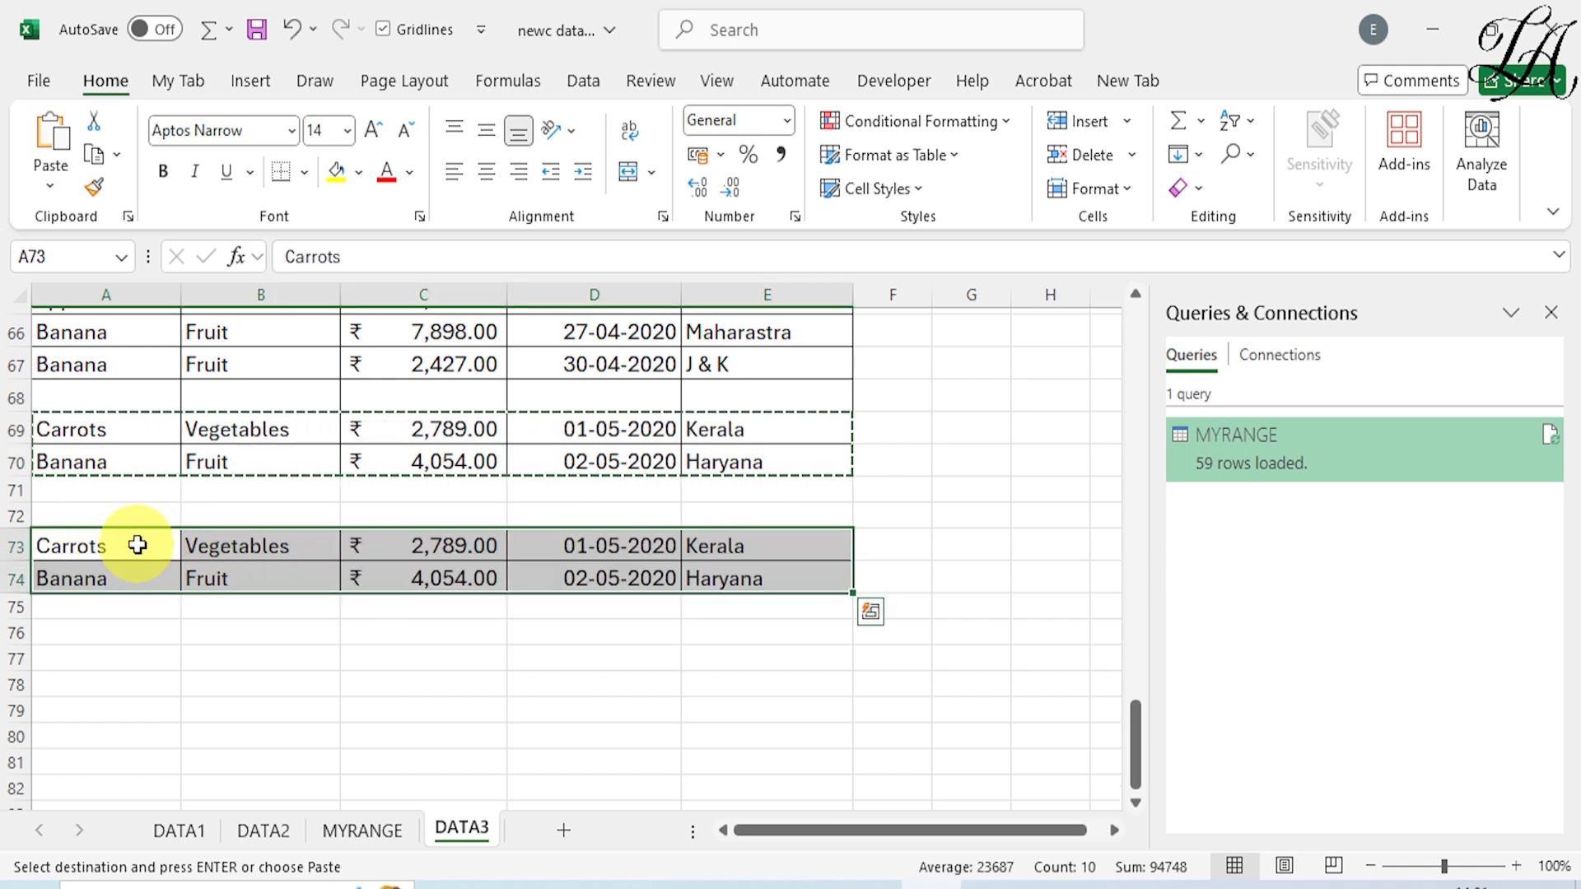
Change the State values of the two pasted records to ABC in E73 and DEF in E74.
click(718, 546)
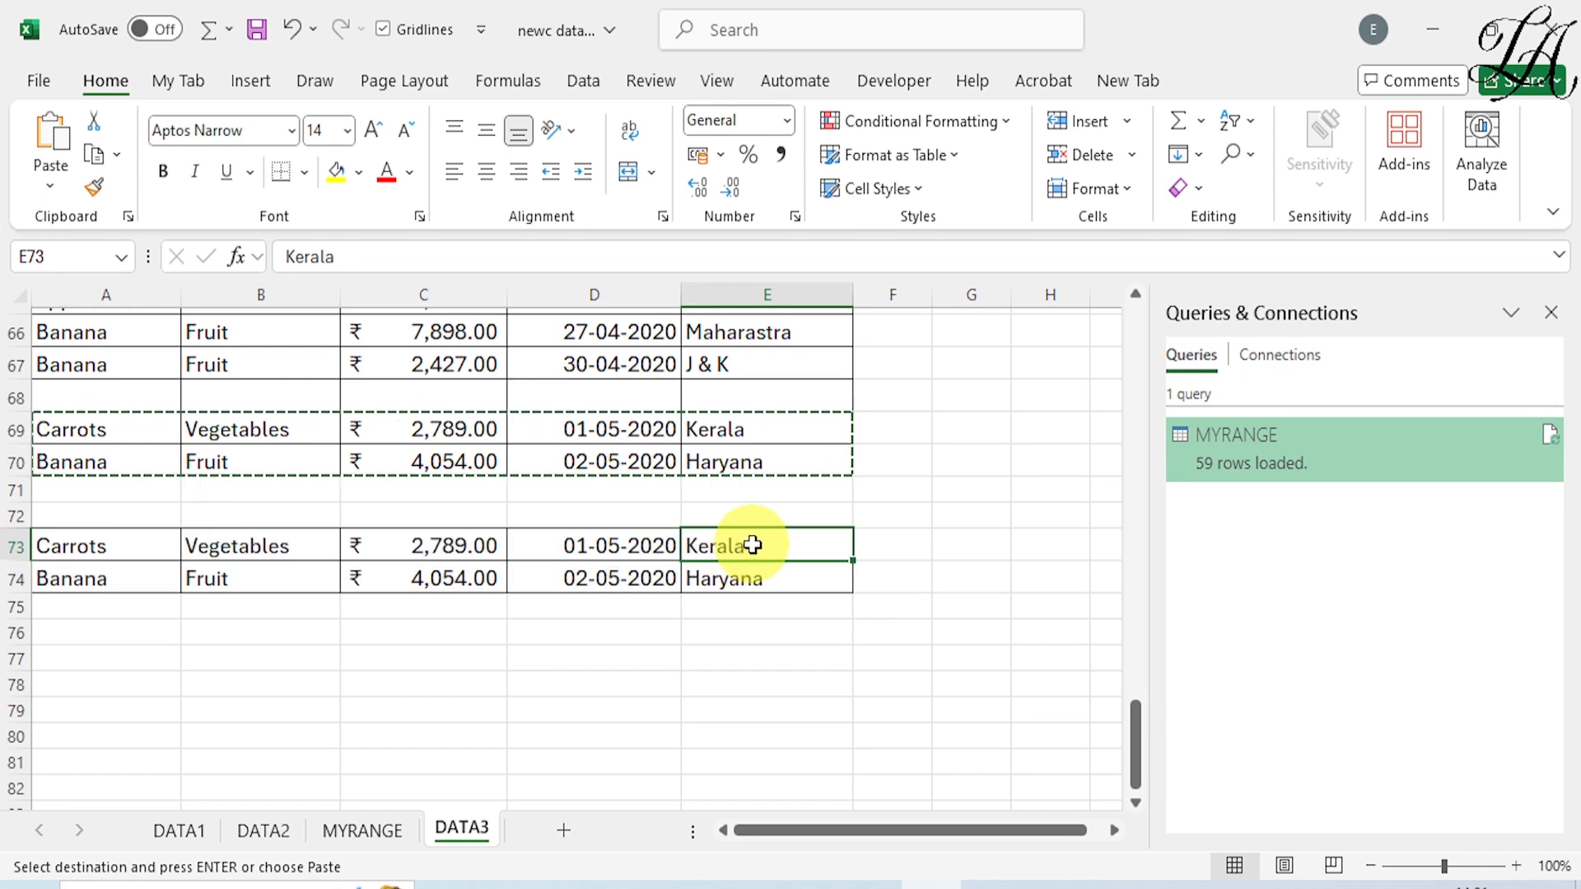
key(Escape)
text(ABC)
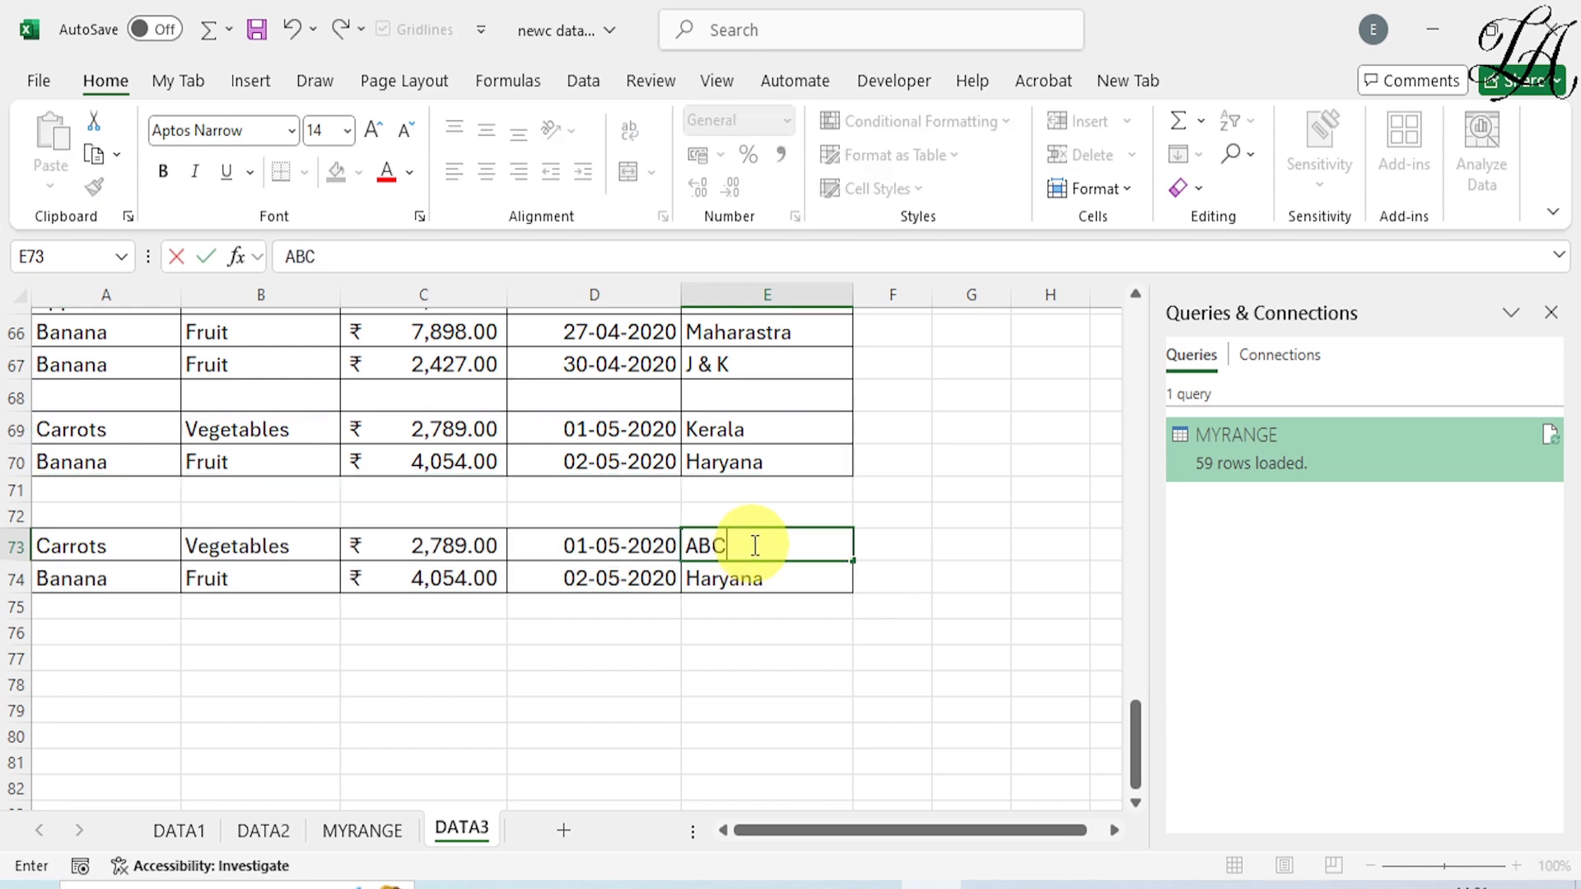
key(Return)
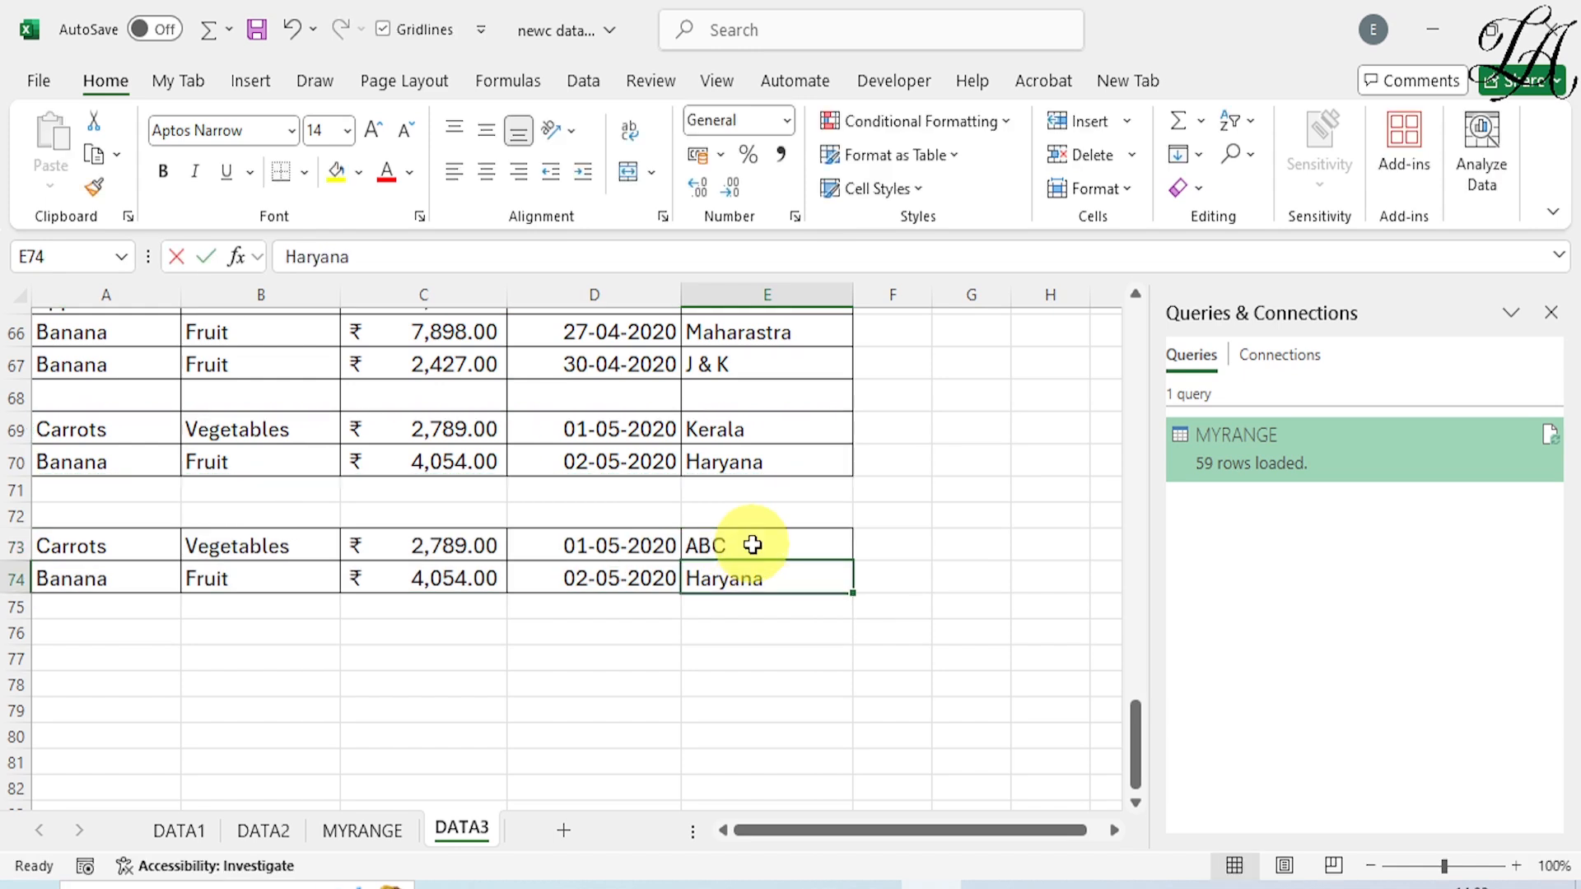
text(DEF)
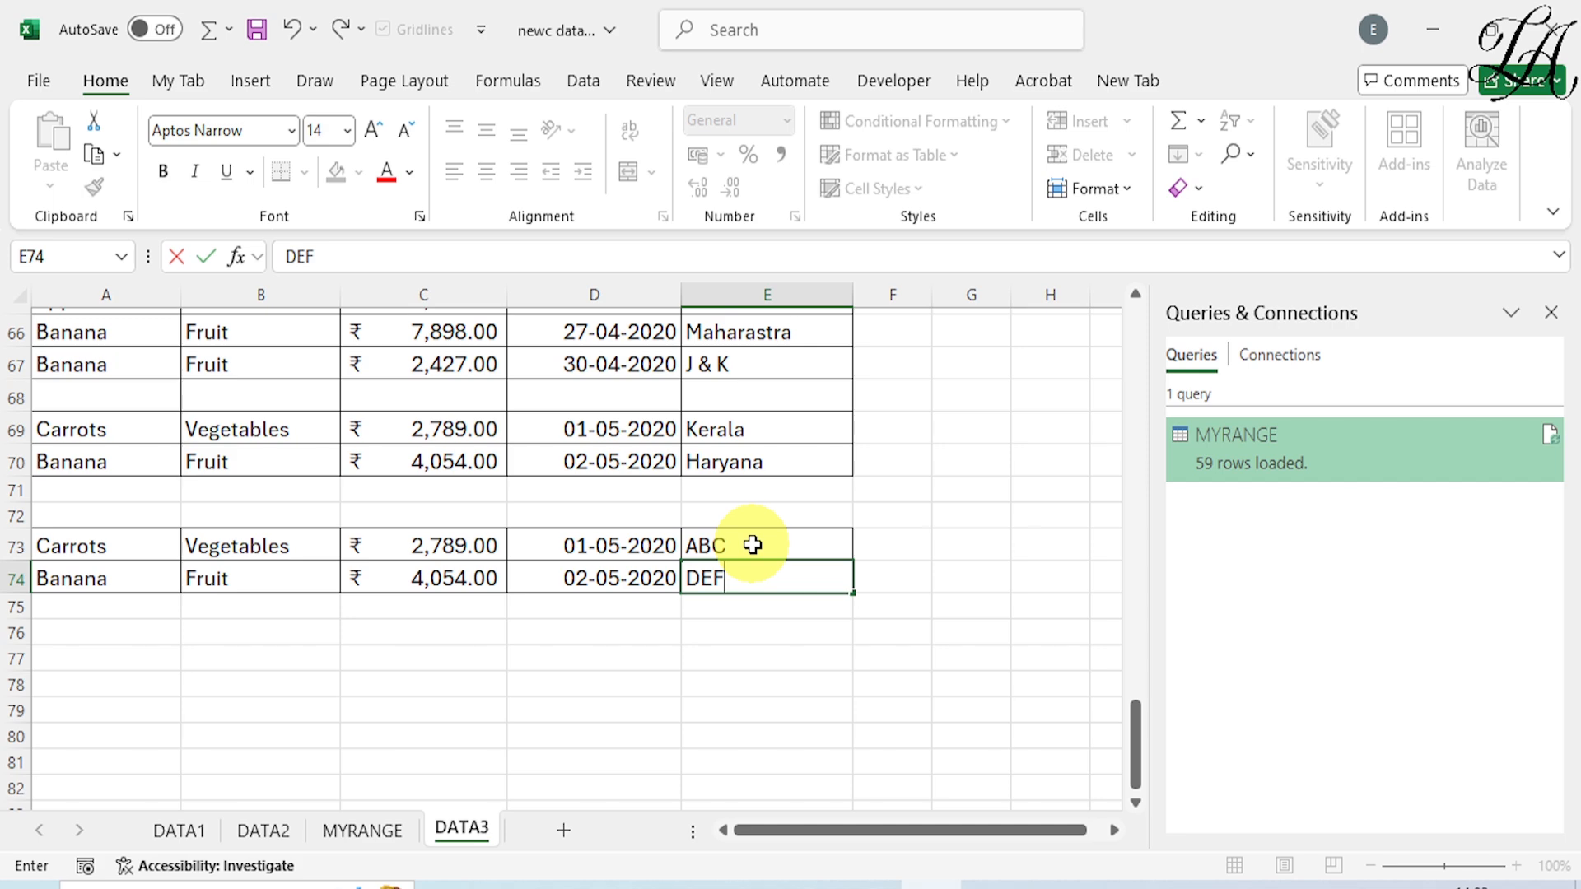
key(Return)
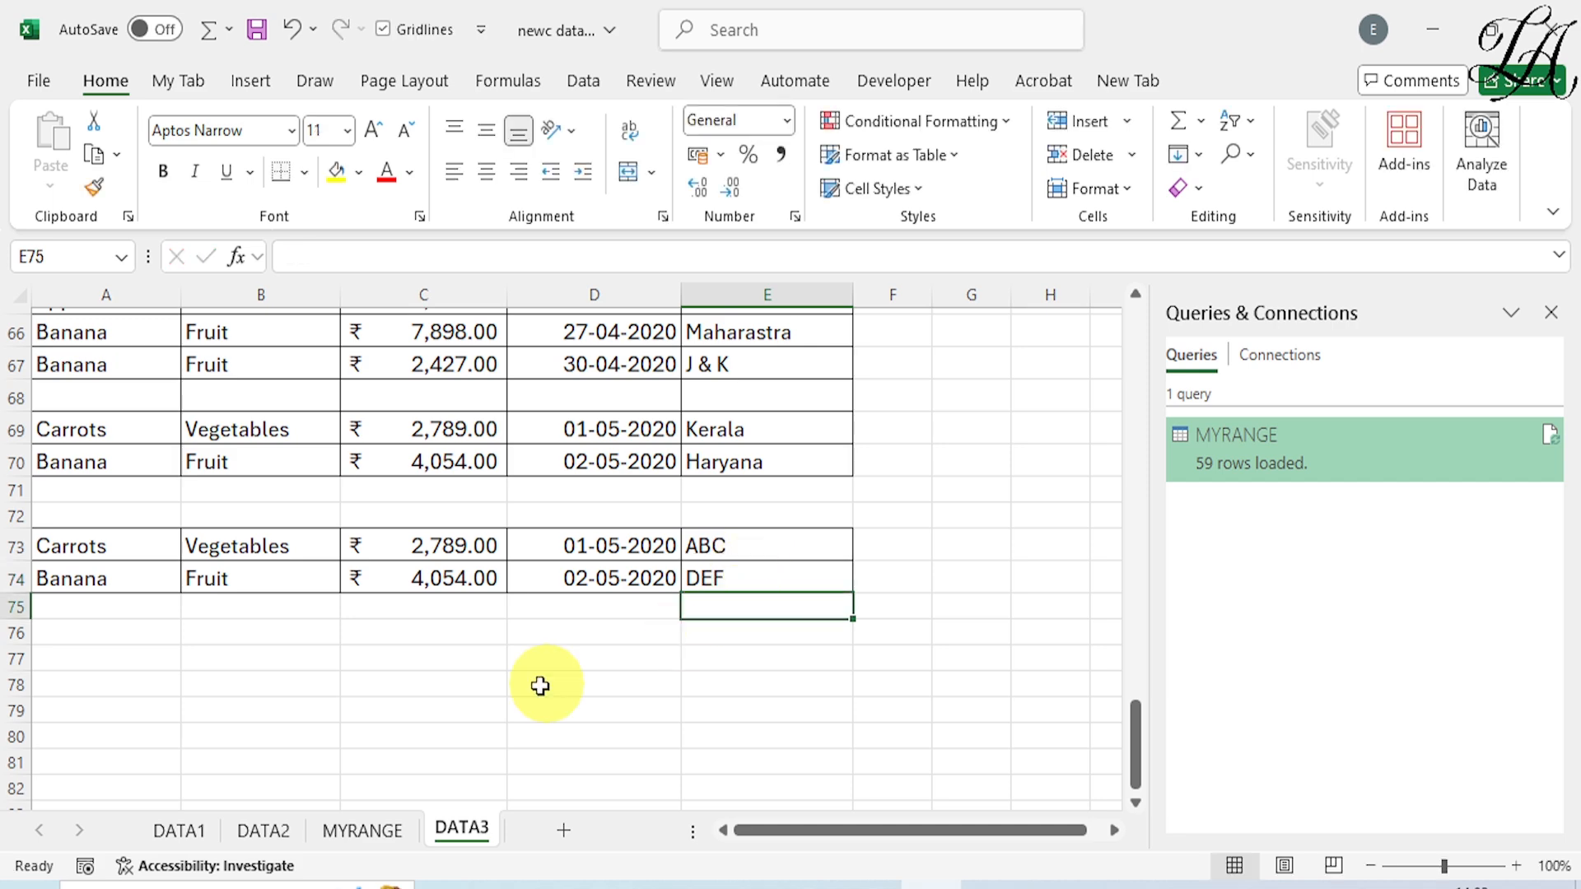
Refresh the query table on the MYRANGE sheet and compare its last rows with the source records on DATA3.
click(372, 837)
scroll(346, 537, up, 6)
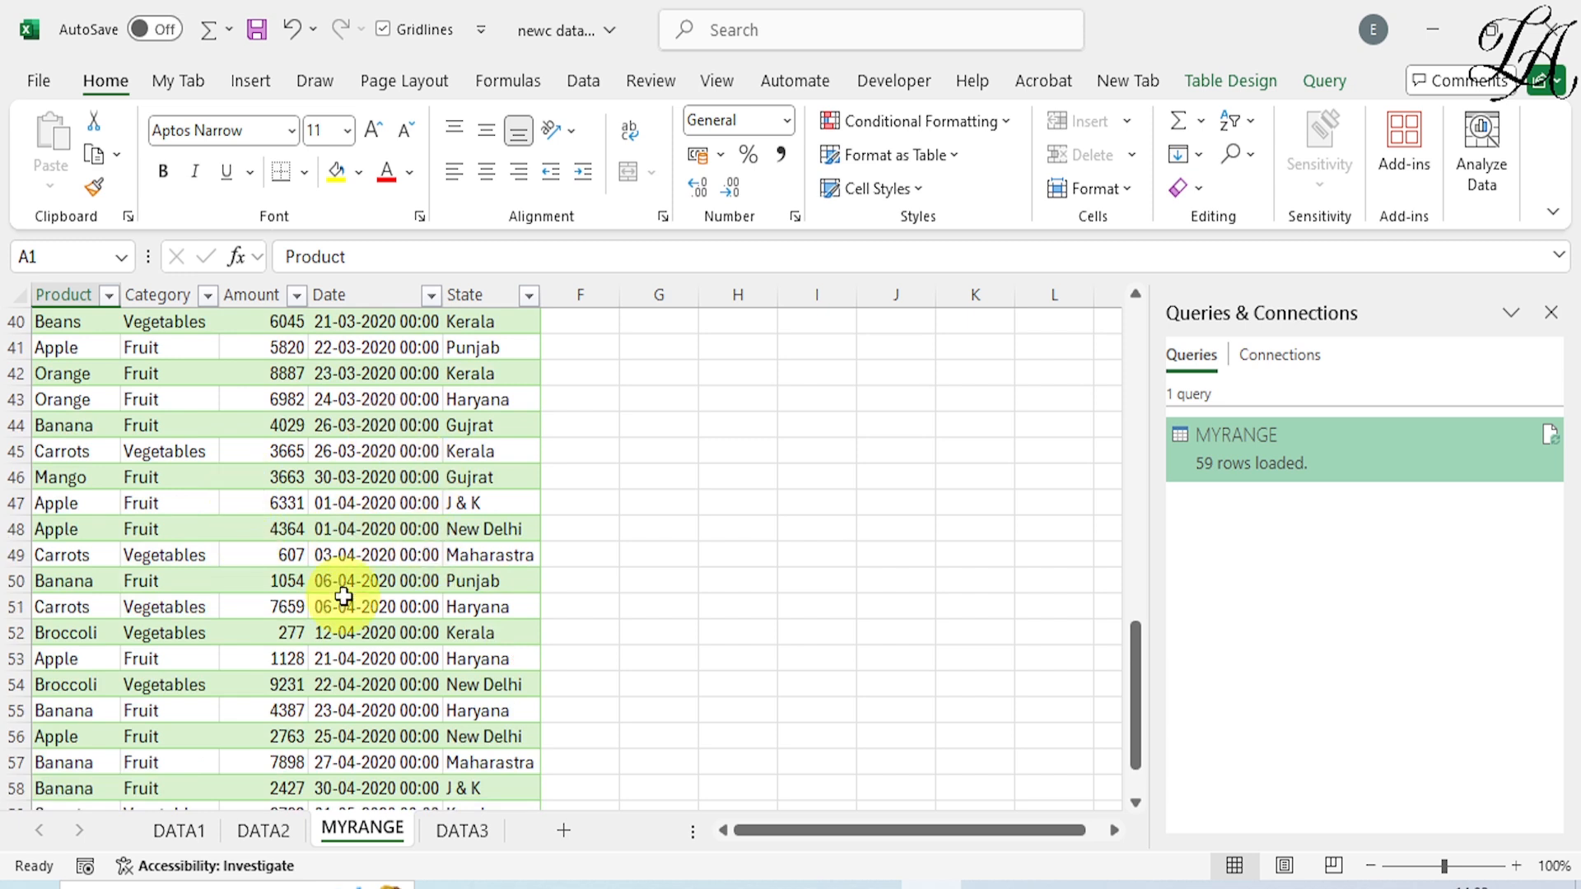
scroll(324, 523, down, 6)
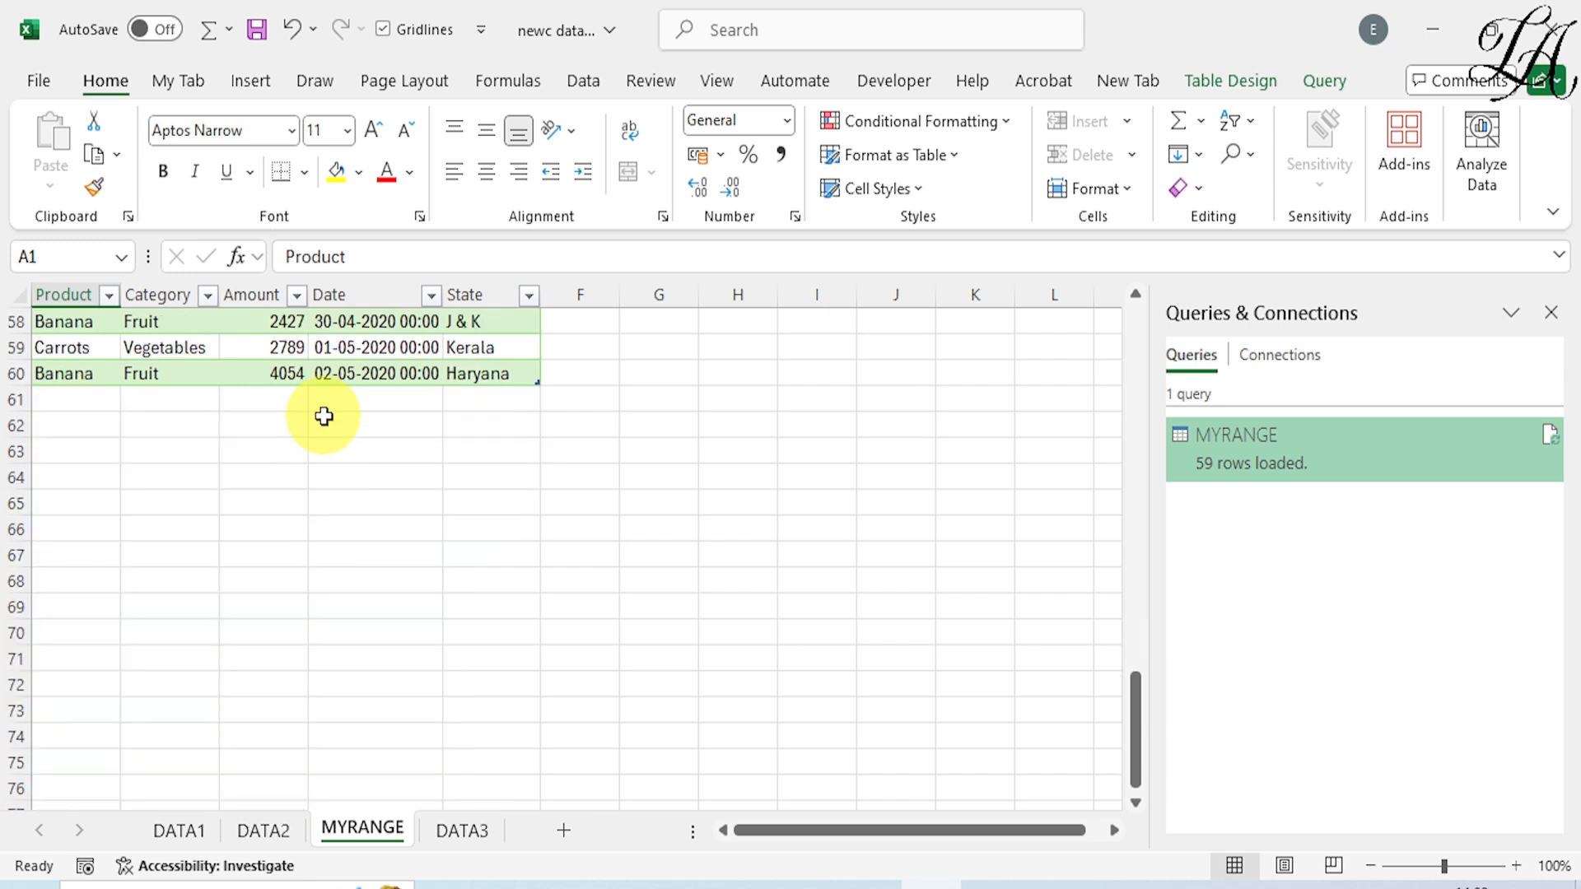
click(281, 402)
click(294, 373)
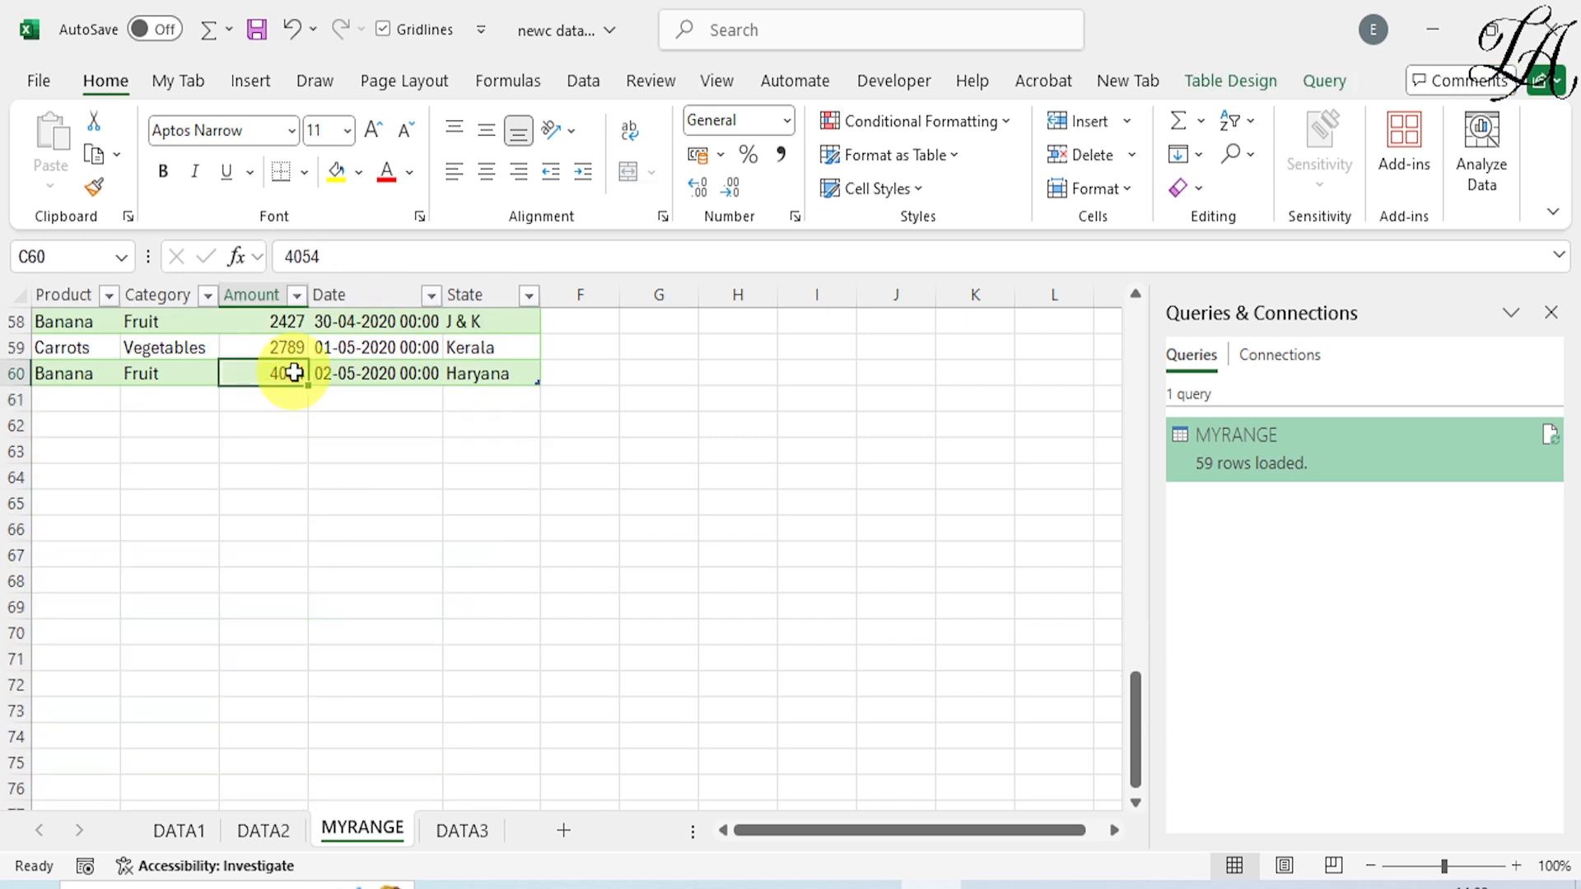
right_click(294, 373)
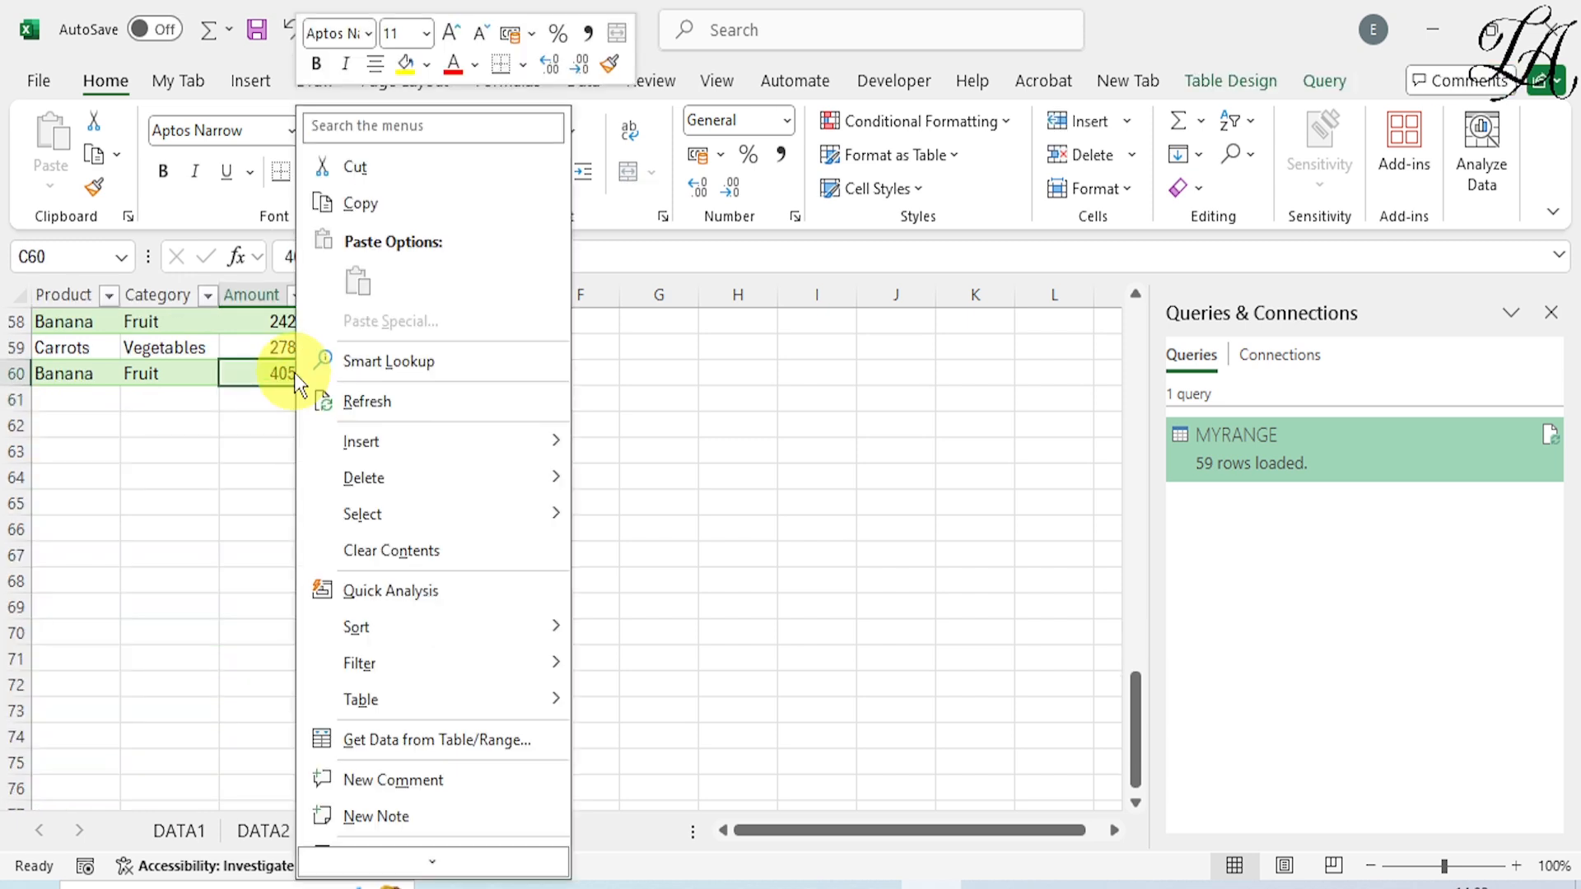
click(371, 404)
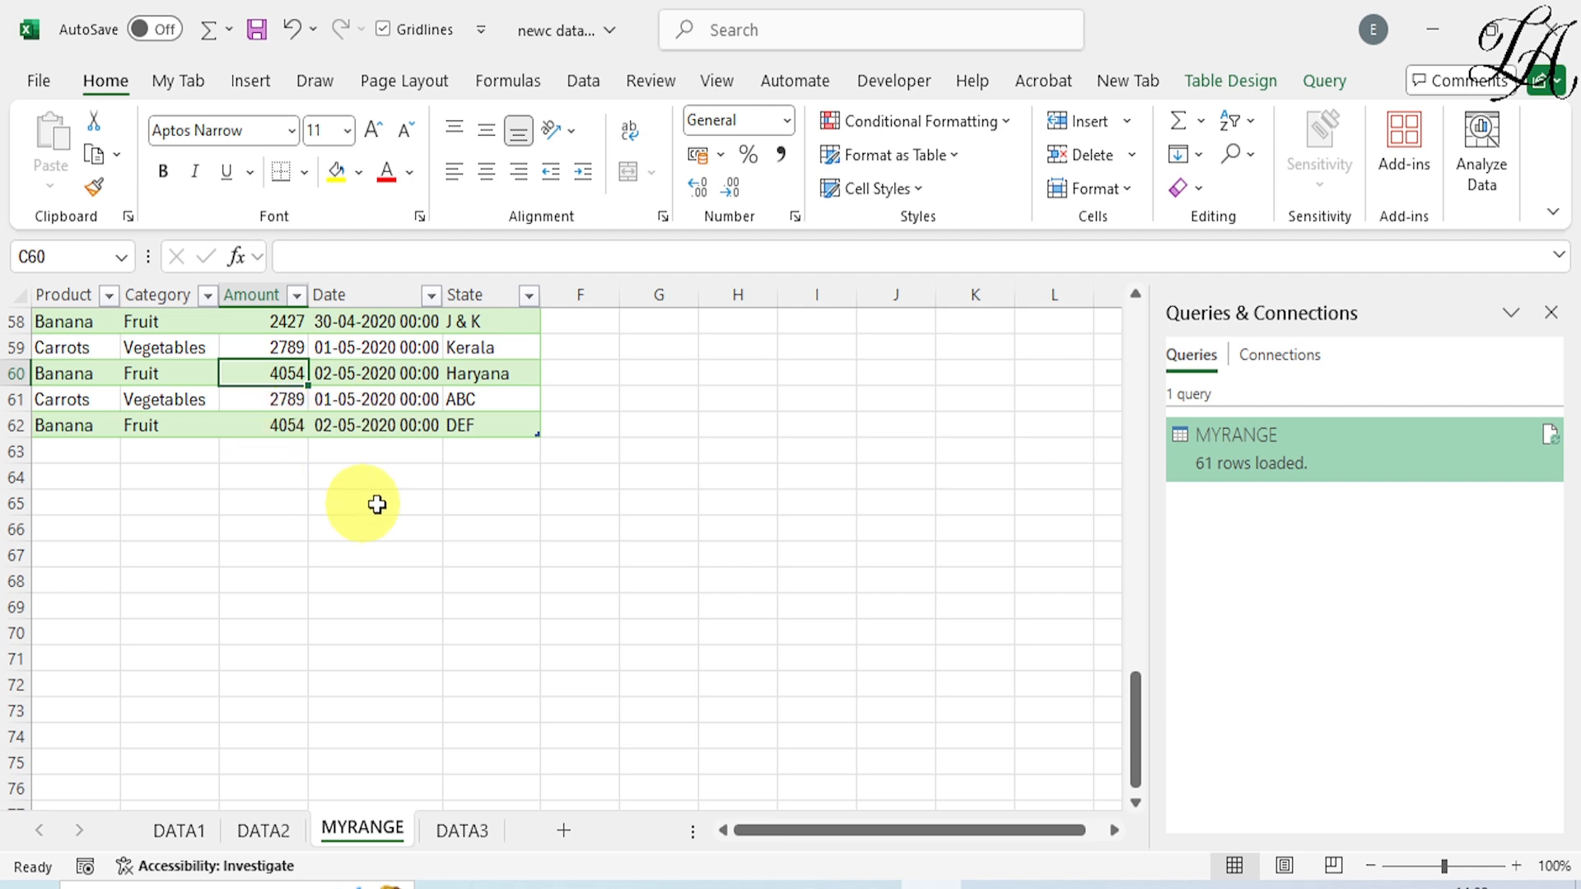
click(461, 832)
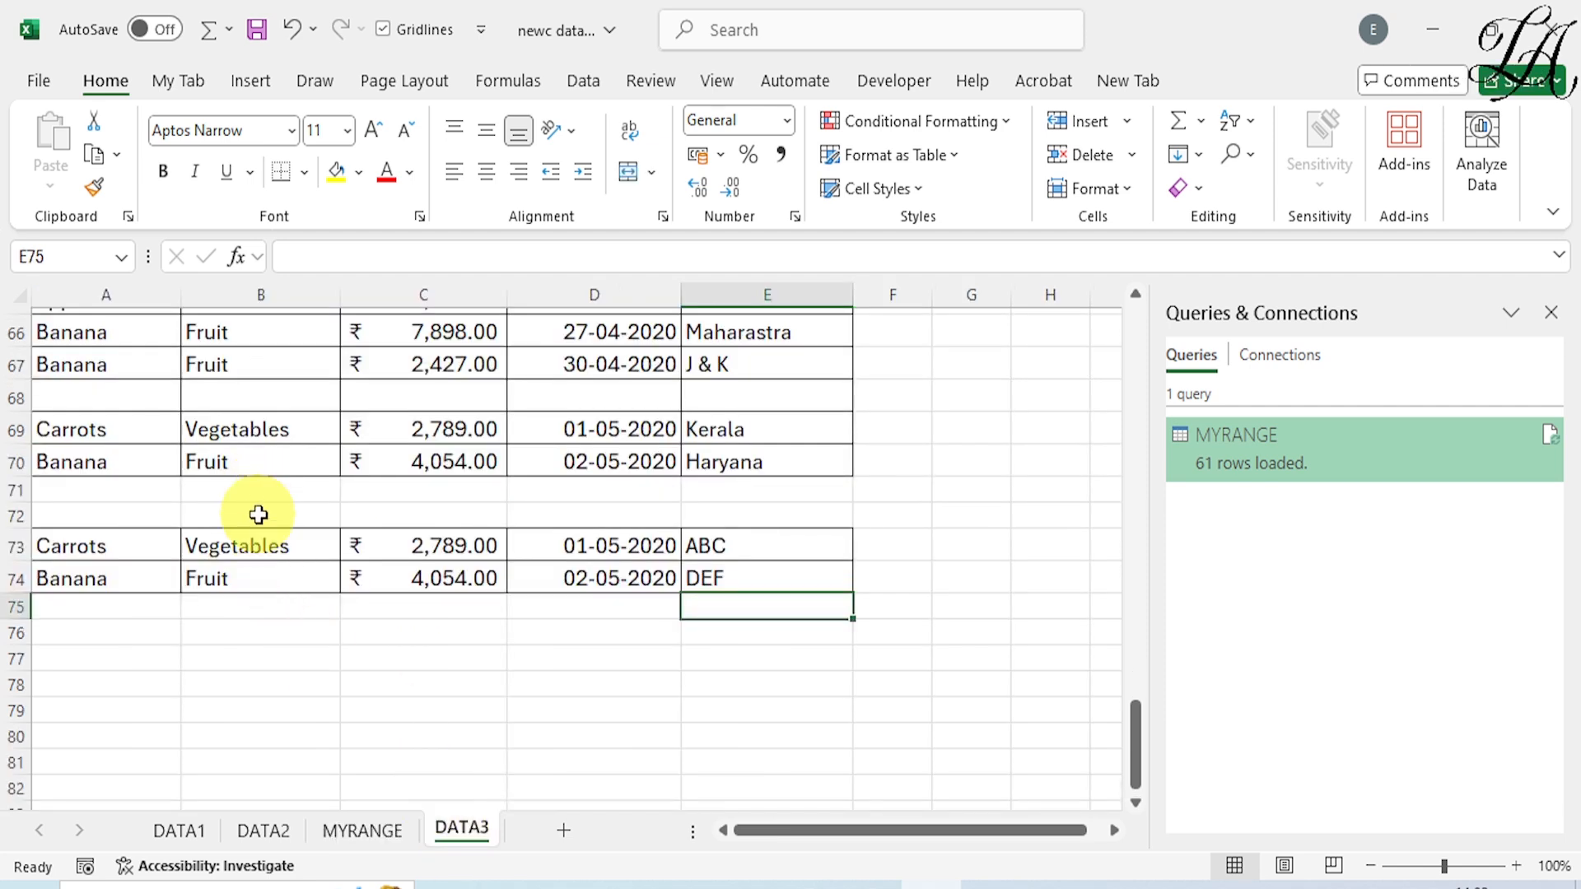
click(382, 837)
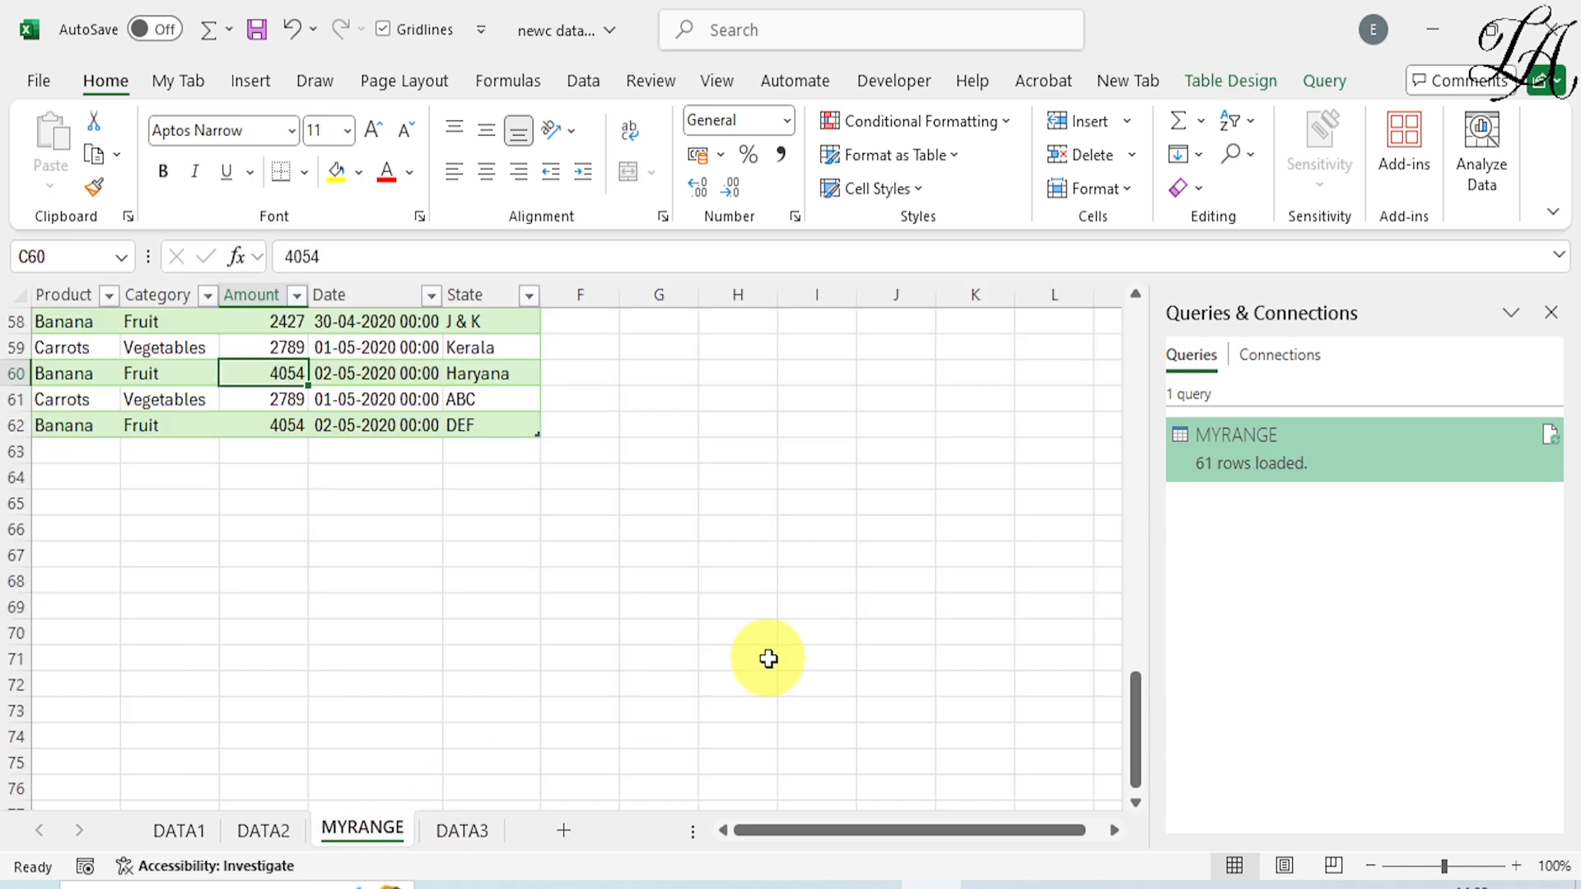